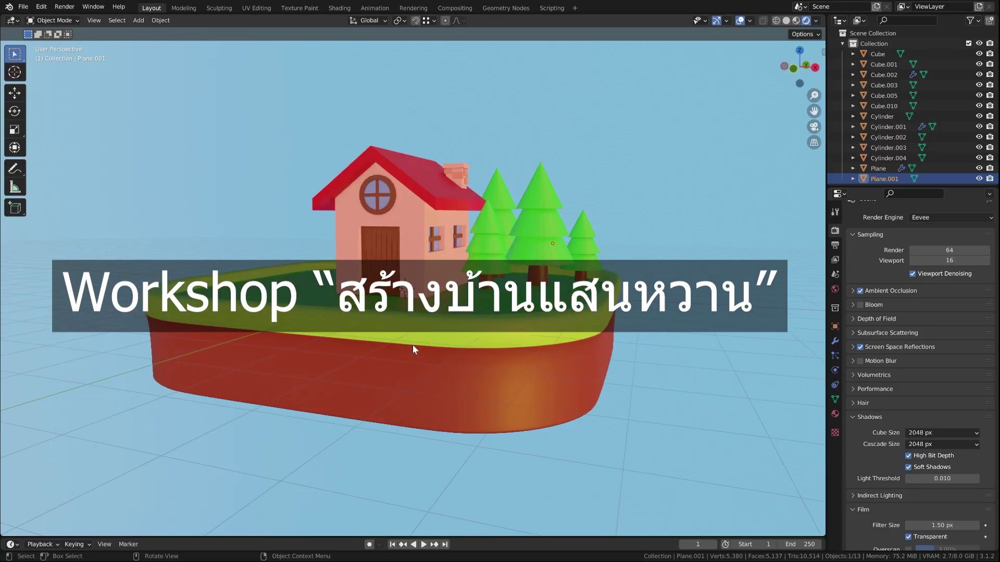
# Orbit and zoom around the finished pink house island to inspect it from above
pyautogui.scroll(3, 412, 345)
pyautogui.moveTo(425, 346); pyautogui.dragTo(348, 320, button='middle')
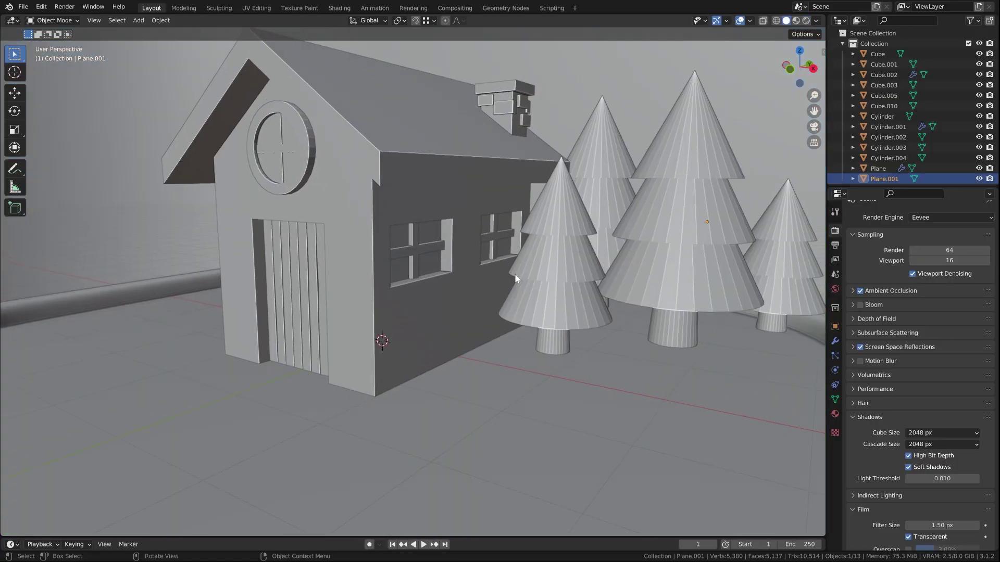
pyautogui.scroll(-5, 514, 274)
pyautogui.moveTo(461, 274)
pyautogui.mouseDown(button='middle')
pyautogui.moveTo(435, 274)
pyautogui.moveTo(411, 255)
pyautogui.moveTo(478, 226)
pyautogui.moveTo(452, 242)
pyautogui.moveTo(459, 265)
pyautogui.mouseUp(button='middle')
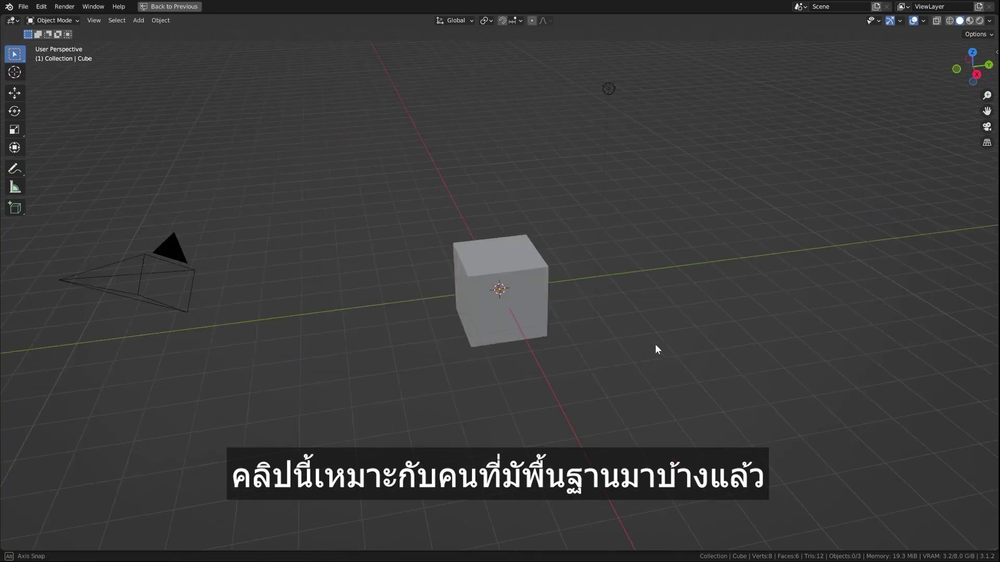
# Select the cube's top vertices in Edit Mode and move them to a new position
pyautogui.moveTo(615, 289); pyautogui.dragTo(592, 339, button='middle')
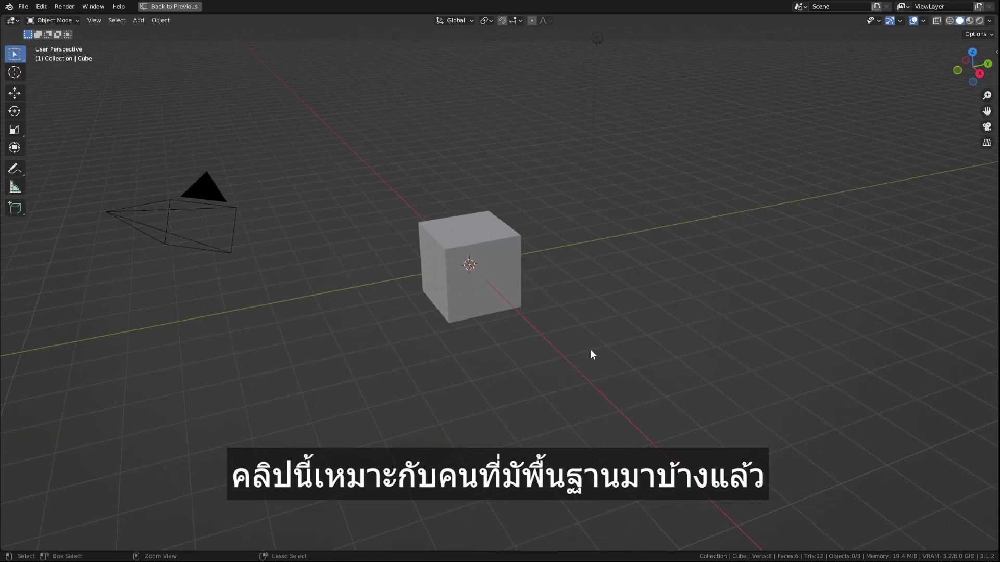
pyautogui.scroll(2, 591, 352)
pyautogui.click(473, 242)
pyautogui.press('Tab')
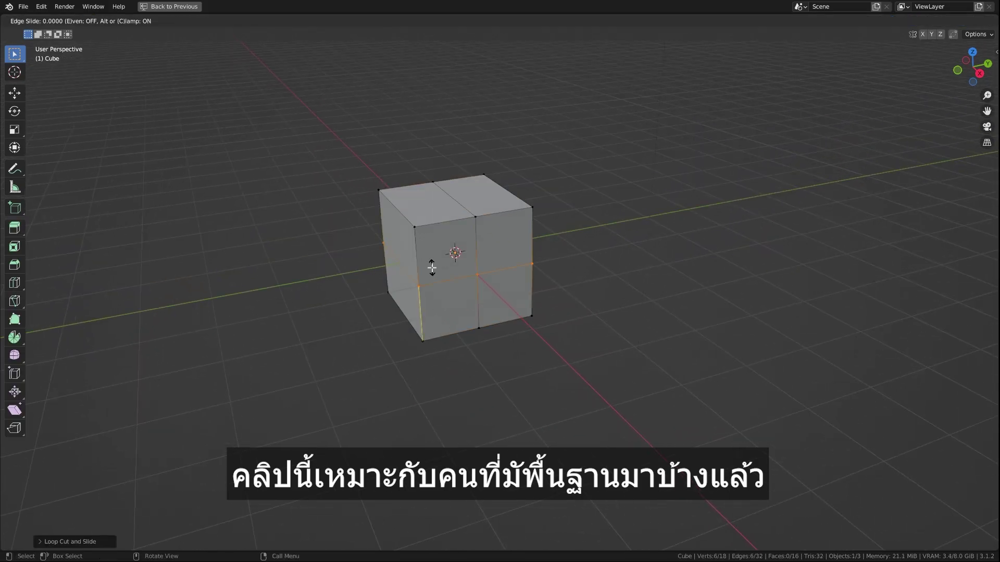
pyautogui.moveTo(367, 164); pyautogui.dragTo(437, 224)
pyautogui.press('g')
pyautogui.click(433, 181)
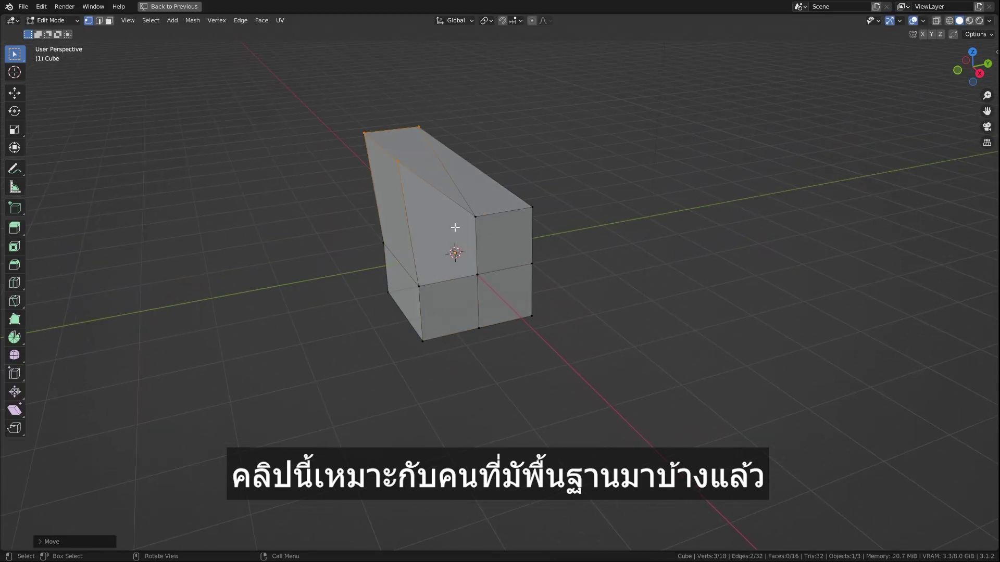
# Extrude the cube's front faces outward in face select mode
pyautogui.press('3')
pyautogui.click(455, 227)
pyautogui.press('e')
pyautogui.click(631, 219)
pyautogui.press('e')
pyautogui.click(683, 291)
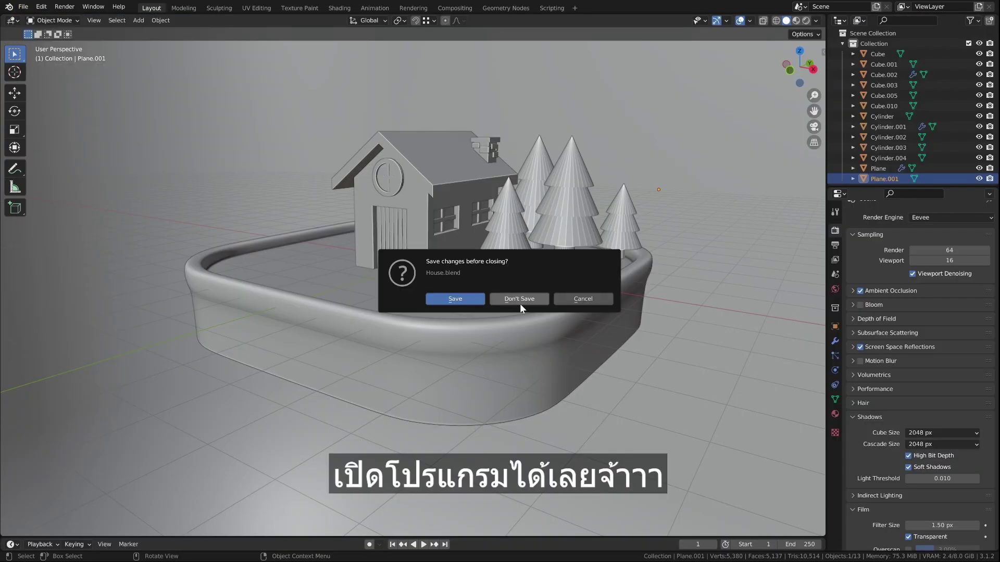
# Discard House.blend changes, then delete the new scene's camera and light
pyautogui.click(521, 303)
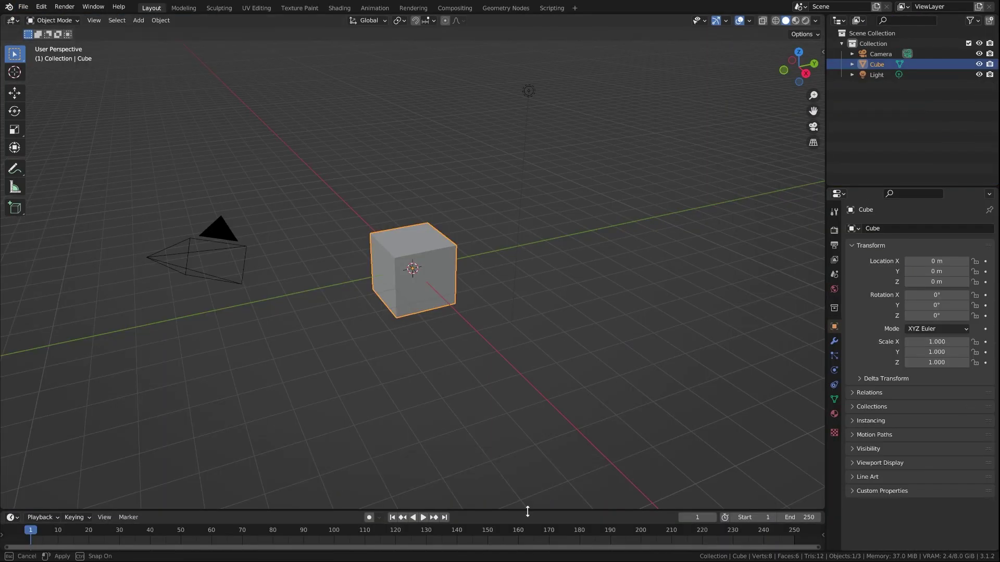
pyautogui.moveTo(527, 512); pyautogui.dragTo(527, 539)
pyautogui.moveTo(129, 169); pyautogui.dragTo(252, 417)
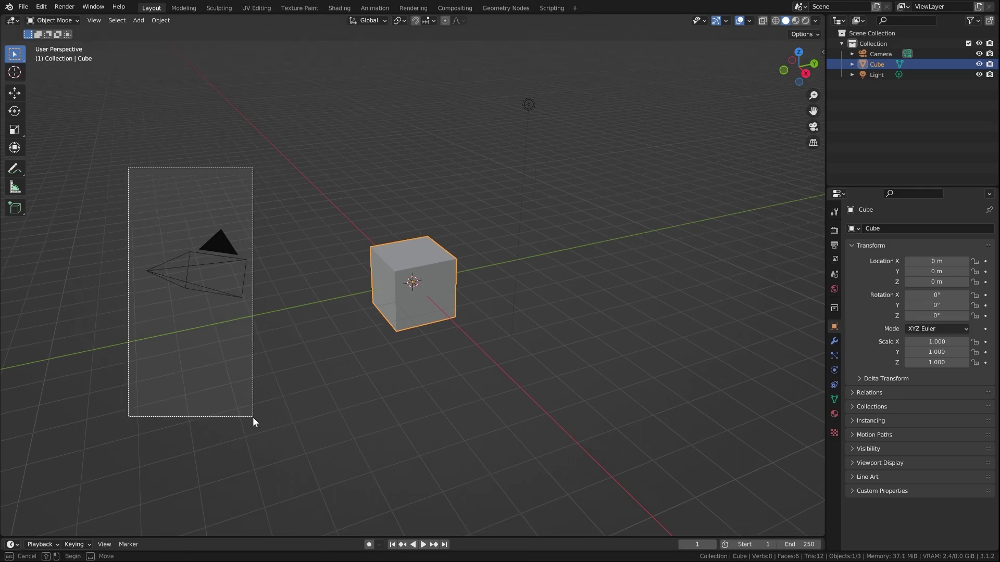
pyautogui.moveTo(476, 69); pyautogui.dragTo(583, 151)
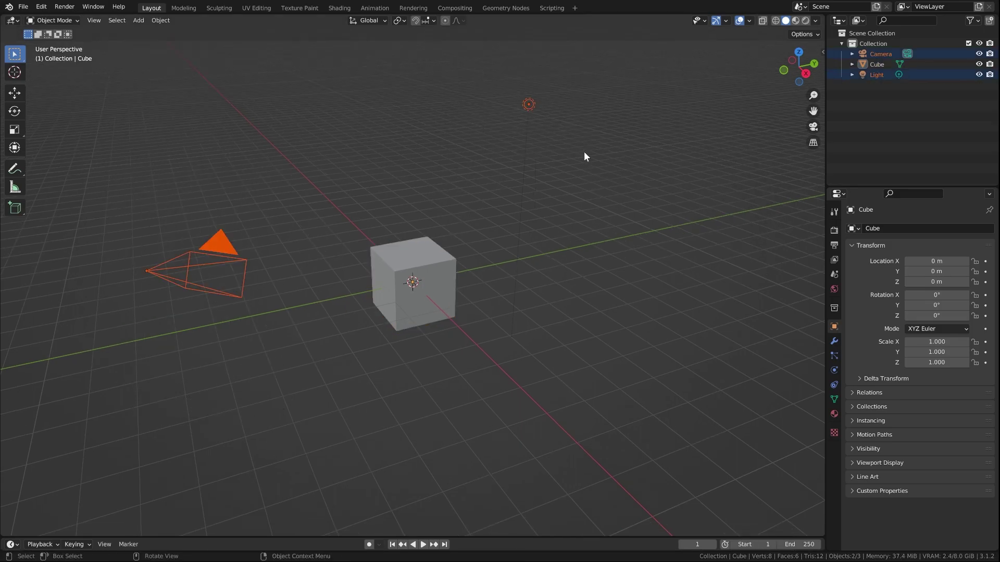
pyautogui.press('x')
pyautogui.click(583, 152)
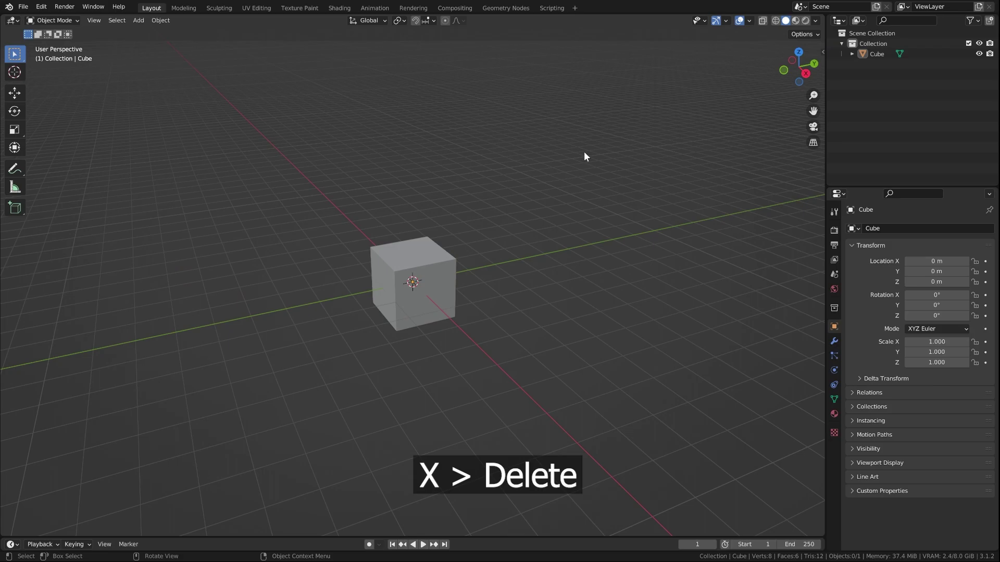
# From the front view, raise the cube along Z to 1.0041 m onto the grid floor
pyautogui.click(409, 292)
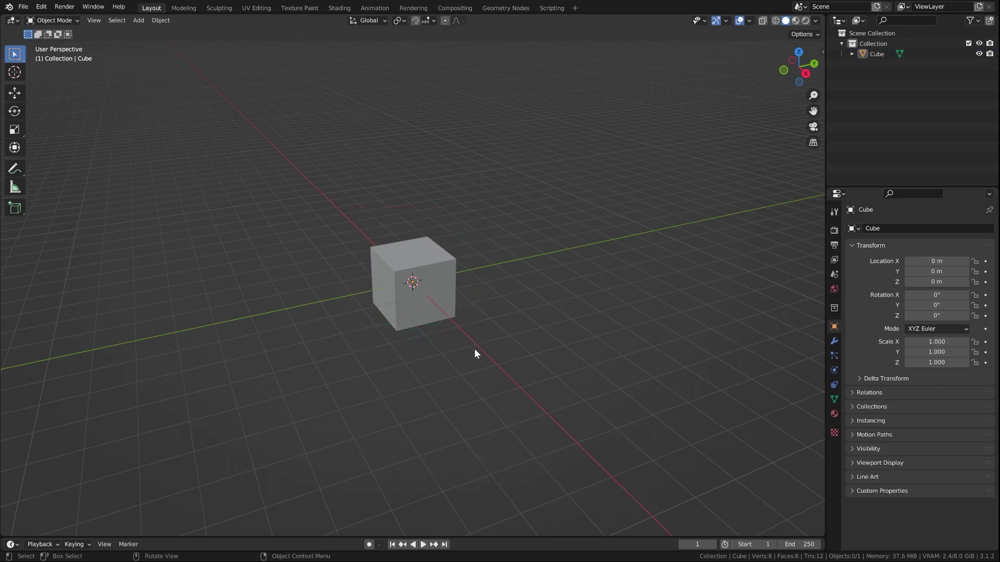
pyautogui.press('KP_1')
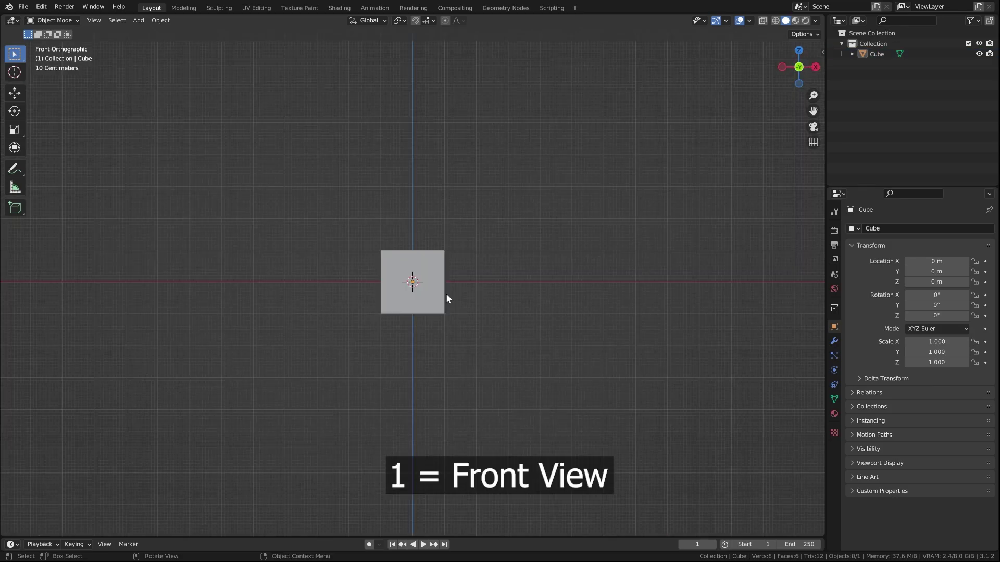
pyautogui.click(446, 298)
pyautogui.press('g')
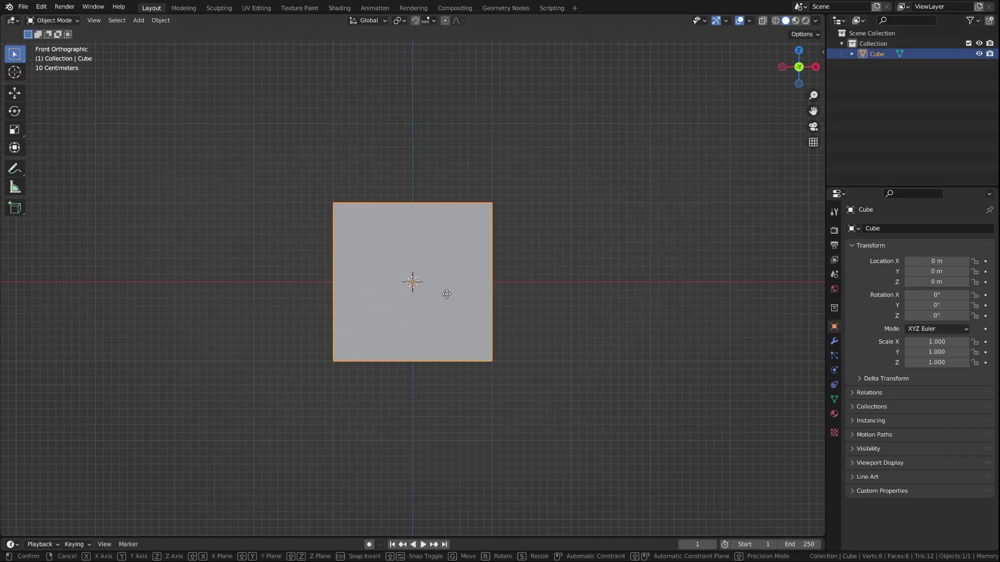
pyautogui.press('z')
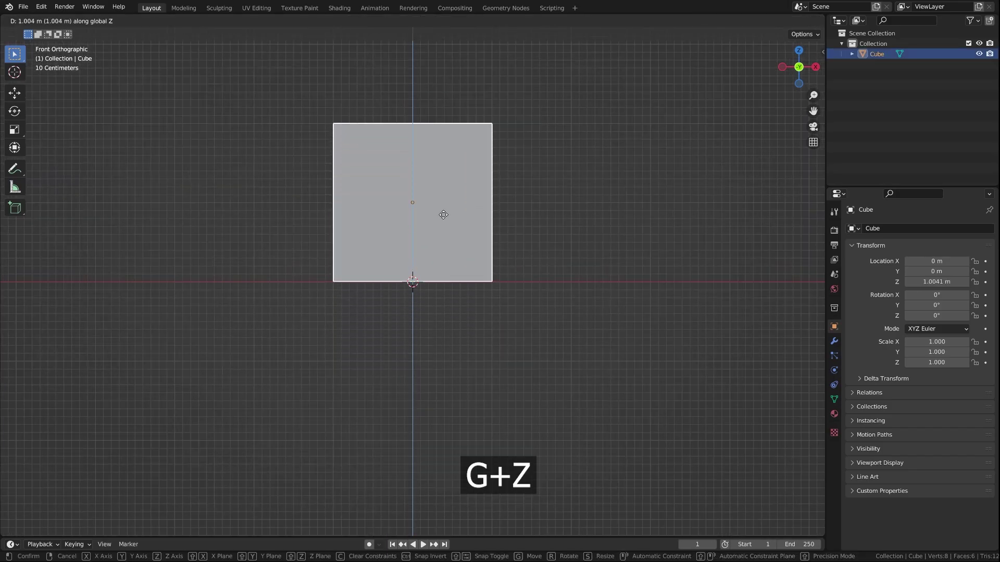
pyautogui.click(444, 219)
pyautogui.moveTo(444, 218); pyautogui.dragTo(586, 210, button='middle')
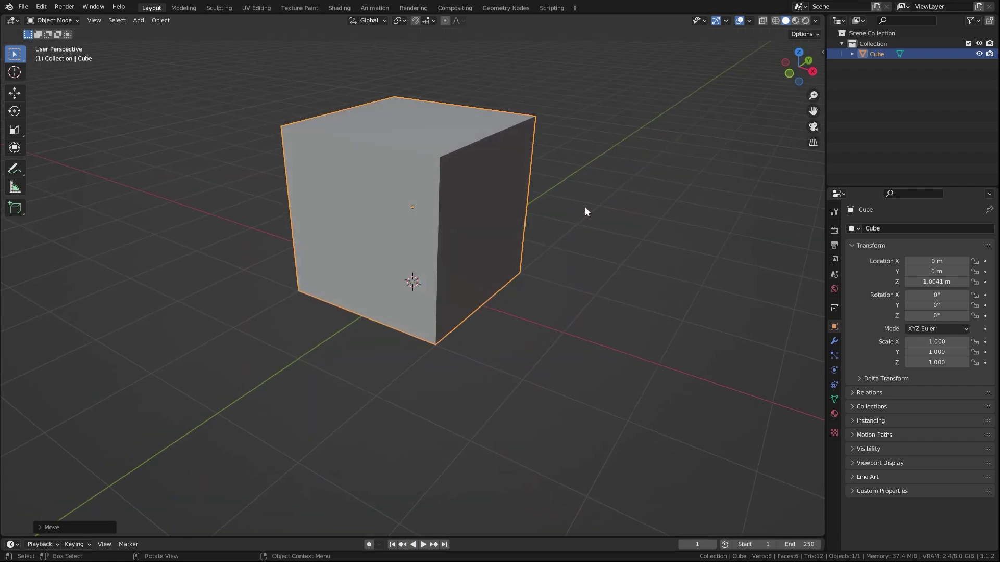
# Add a vertical loop cut through the cube's middle and raise its top edge along Z into a roof ridge
pyautogui.press('Tab')
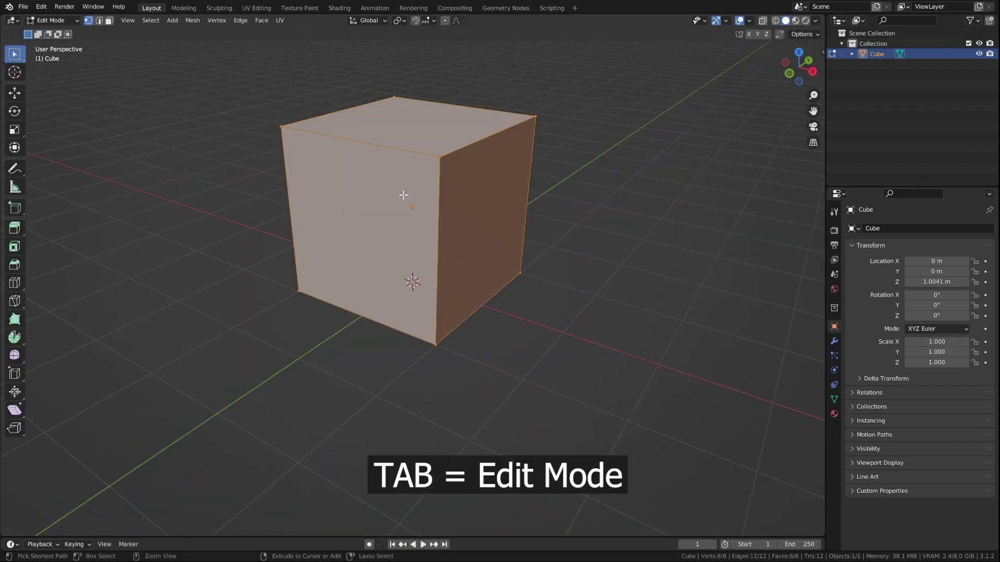
pyautogui.click(391, 142)
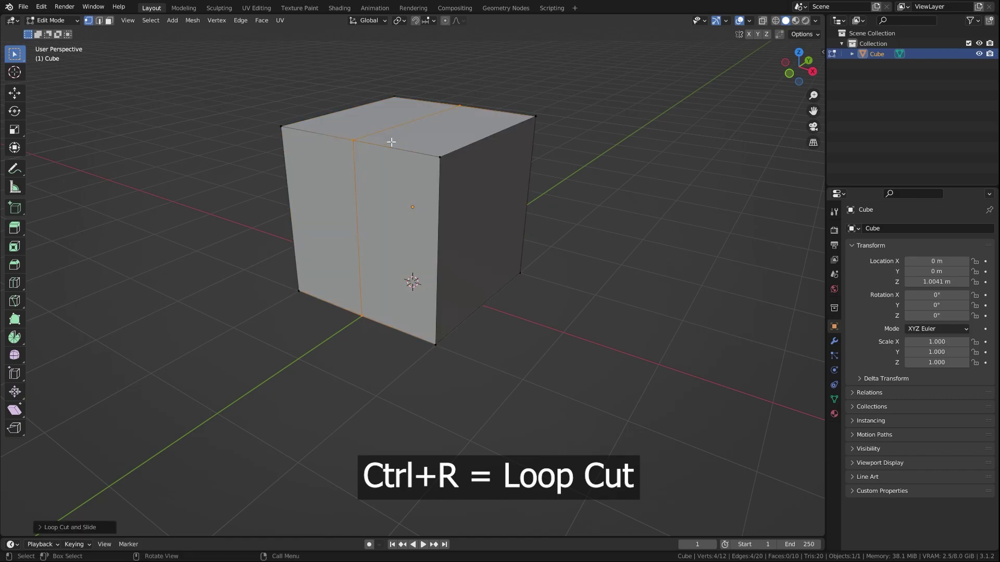
pyautogui.click(99, 23)
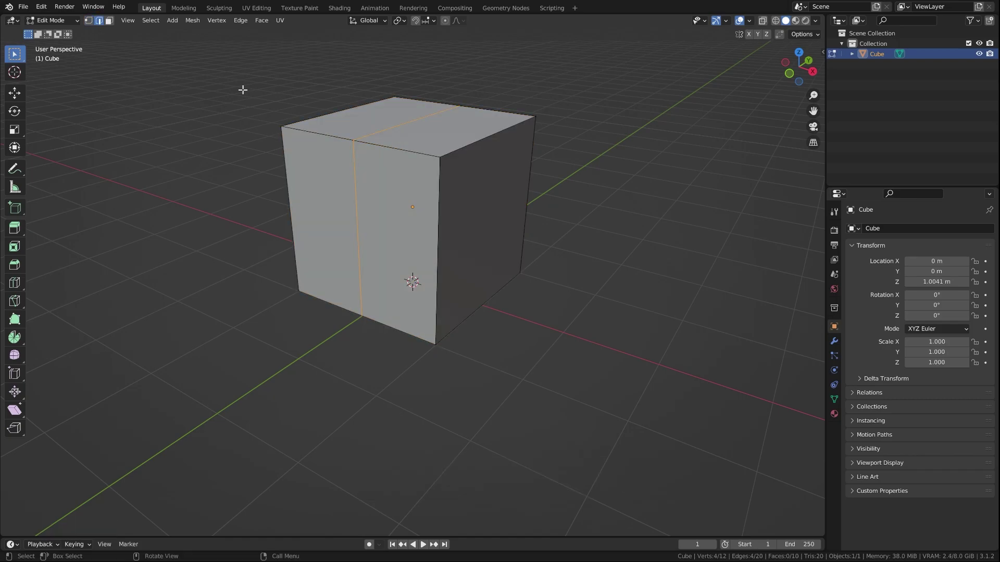
pyautogui.click(400, 128)
pyautogui.press('g')
pyautogui.press('z')
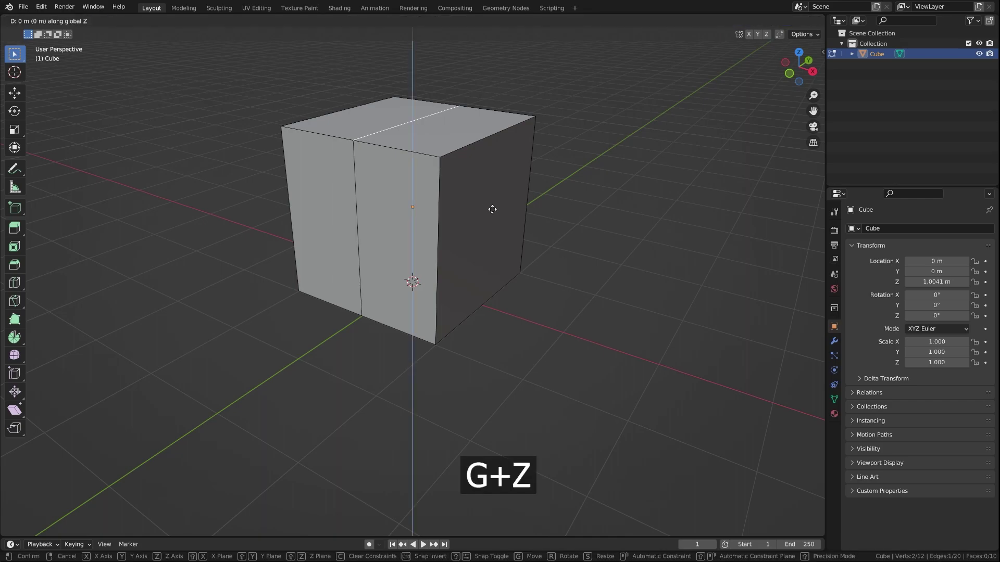
pyautogui.click(493, 153)
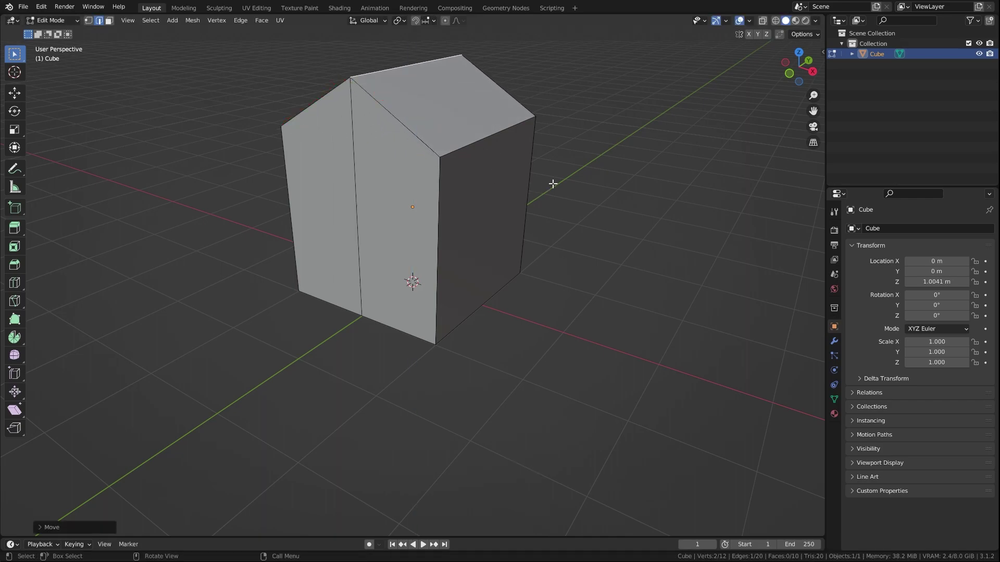
pyautogui.keyDown('shift'); pyautogui.moveTo(544, 199); pyautogui.dragTo(521, 238, button='middle'); pyautogui.keyUp('shift')
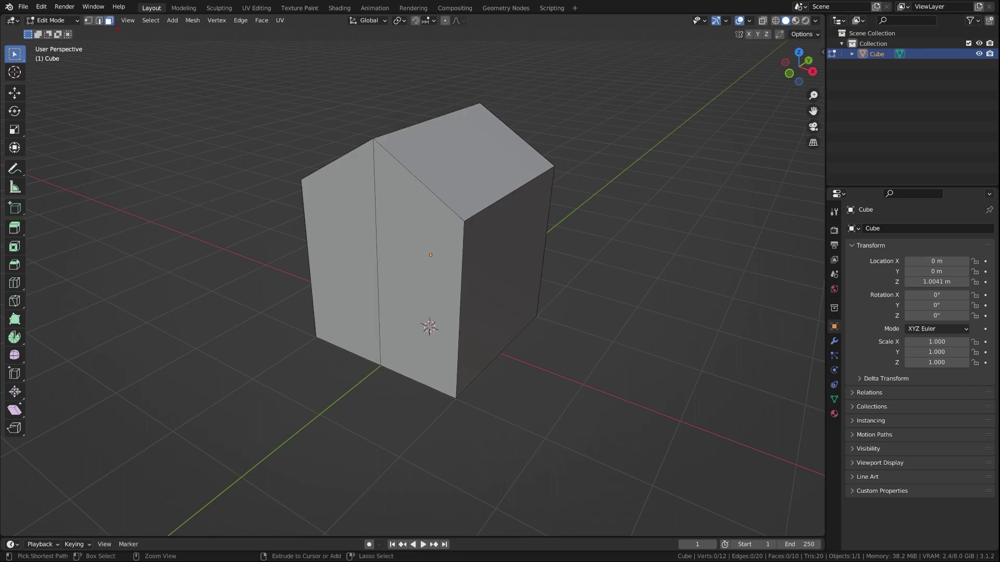
# Extrude both roof faces upward to give the roof thickness
pyautogui.click(109, 21)
pyautogui.click(477, 166)
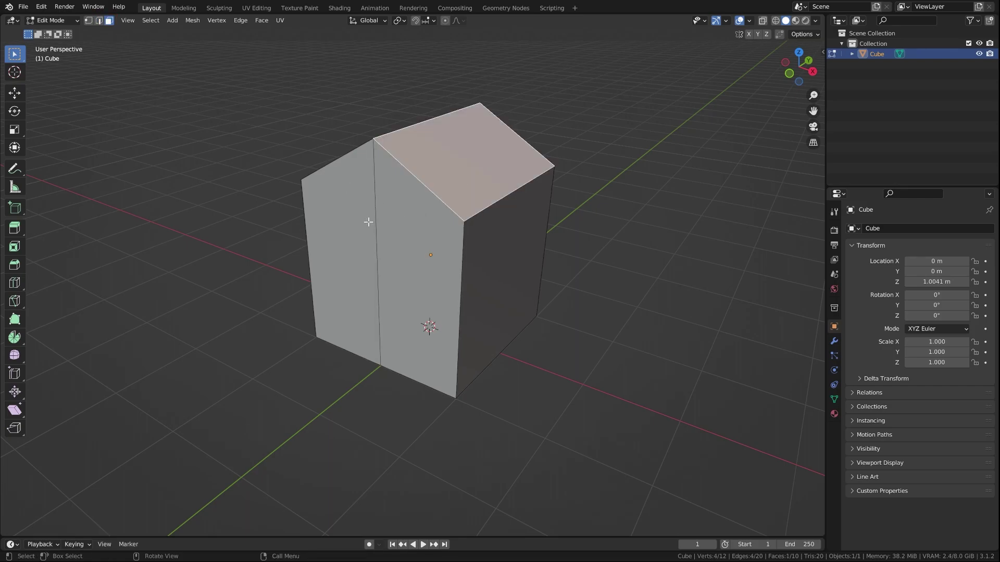
pyautogui.moveTo(252, 232)
pyautogui.mouseDown(button='middle')
pyautogui.moveTo(306, 230)
pyautogui.moveTo(408, 156)
pyautogui.mouseUp(button='middle')
pyautogui.keyDown('shift'); pyautogui.click(408, 156); pyautogui.keyUp('shift')
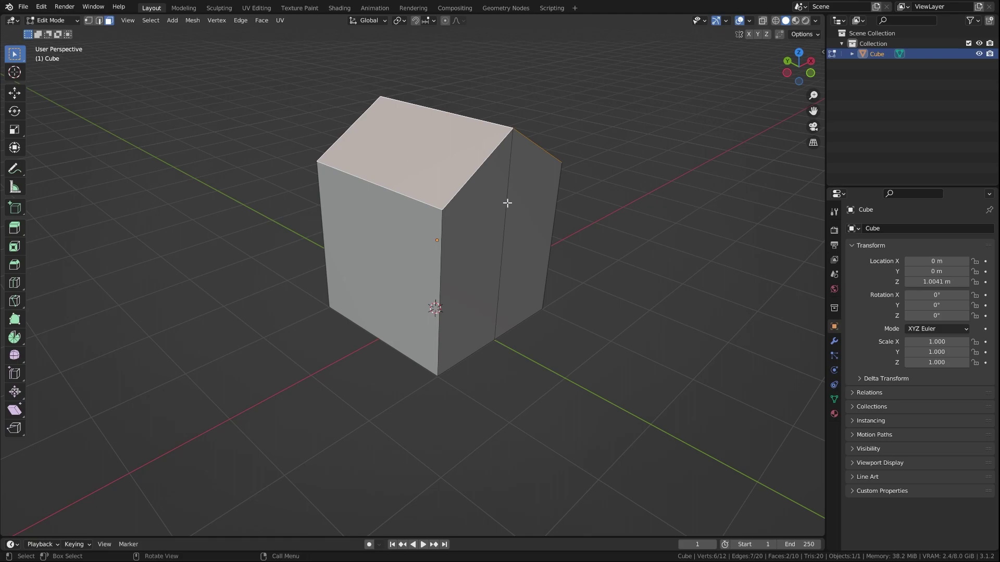
pyautogui.press('e')
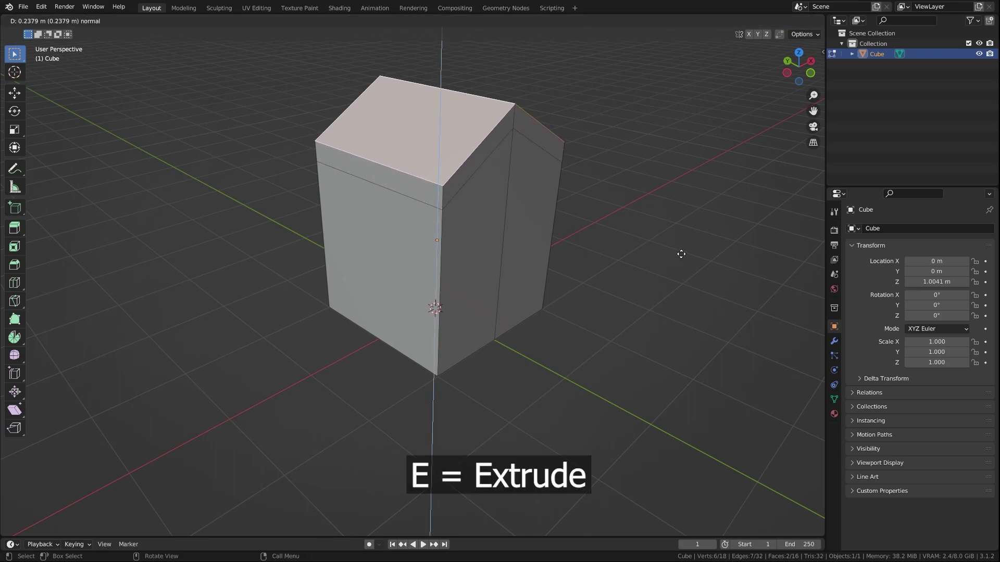
pyautogui.click(681, 253)
# Extrude both roof edge bands along their normals about 0.4 m to form eaves
pyautogui.click(431, 205)
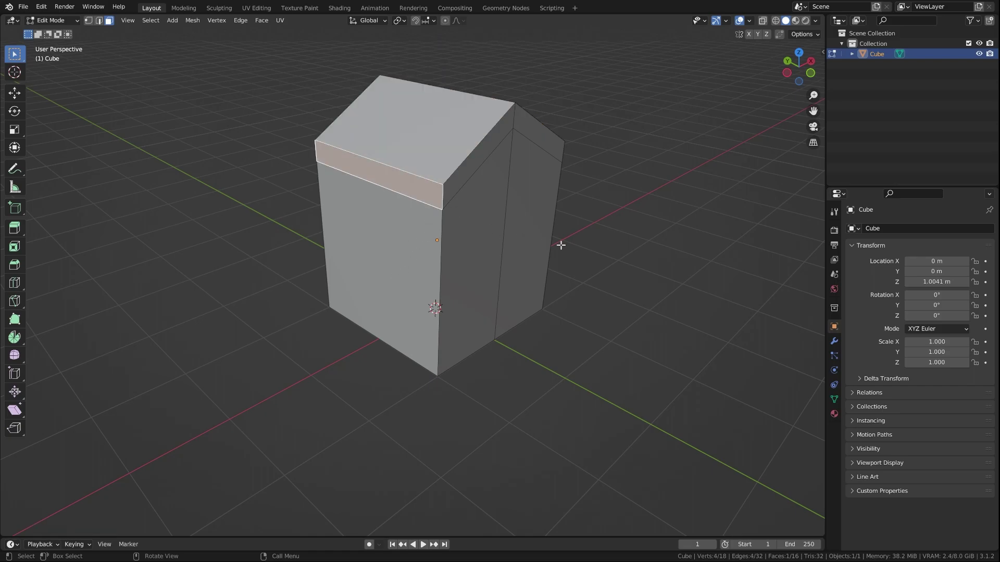
pyautogui.moveTo(634, 245)
pyautogui.mouseDown(button='middle')
pyautogui.moveTo(576, 237)
pyautogui.moveTo(502, 201)
pyautogui.mouseUp(button='middle')
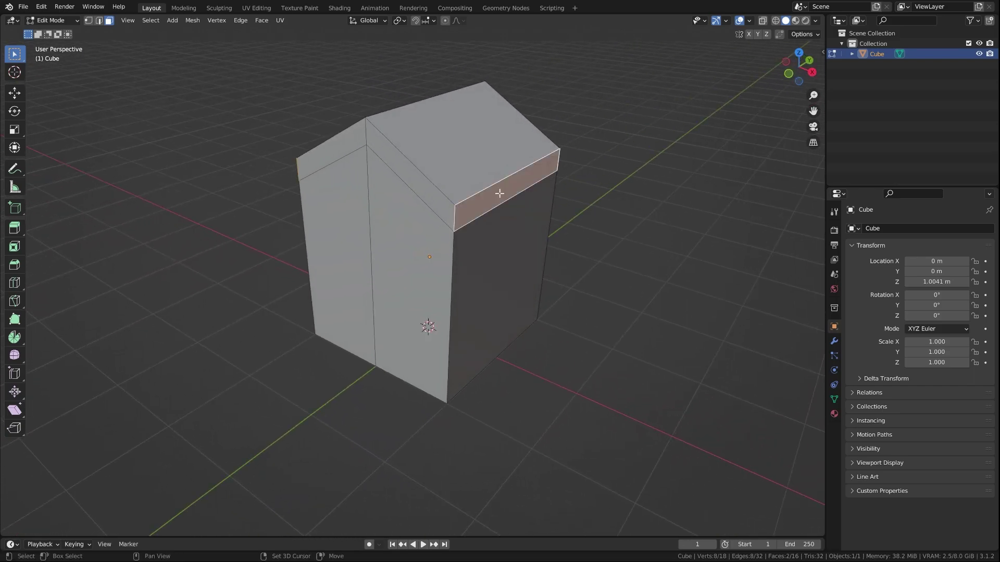
pyautogui.keyDown('shift'); pyautogui.click(502, 196); pyautogui.keyUp('shift')
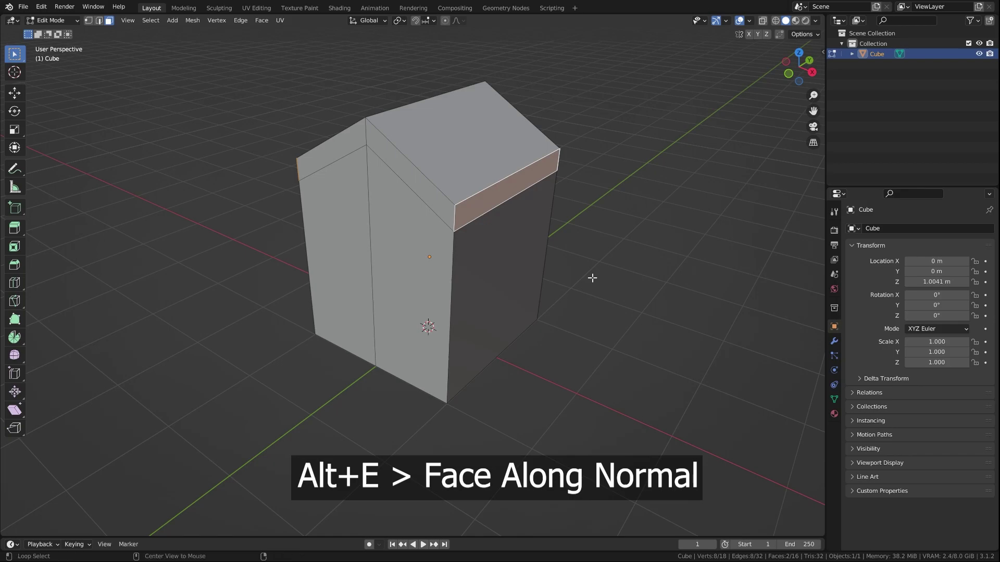
pyautogui.hotkey('alt', 'e')
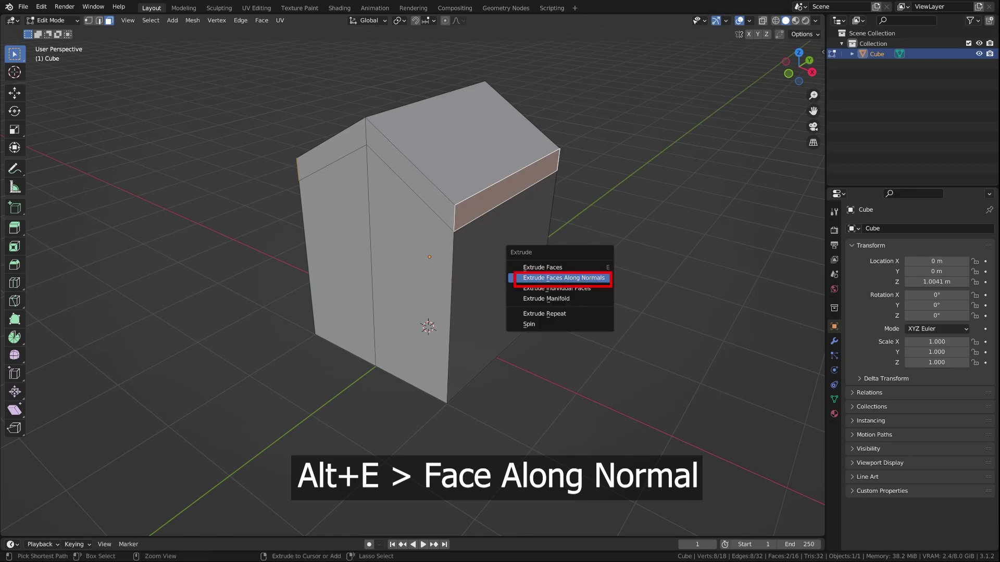
pyautogui.click(593, 280)
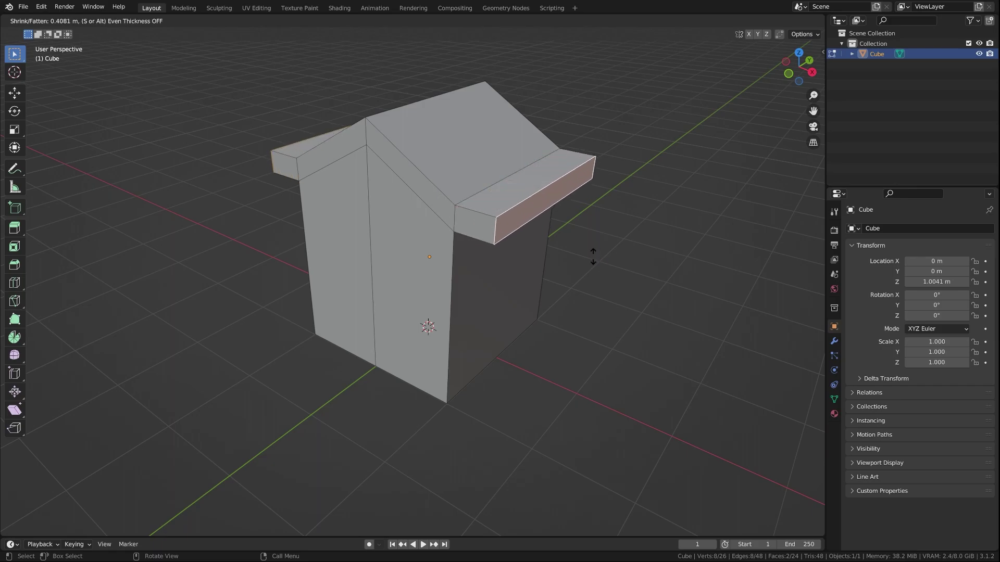
pyautogui.click(601, 266)
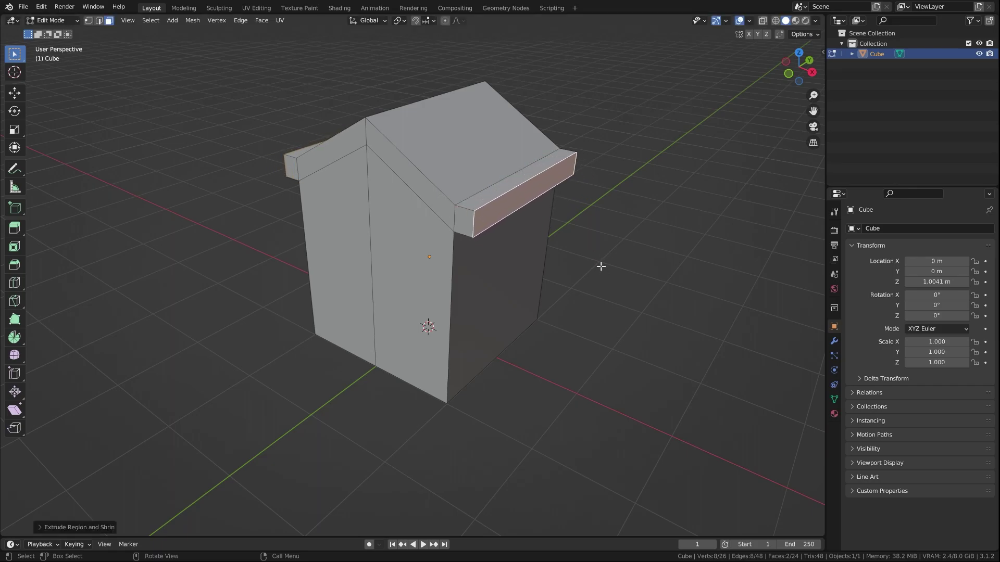
# Move the roof side pieces vertically along Z, working from the front view
pyautogui.press('KP_1')
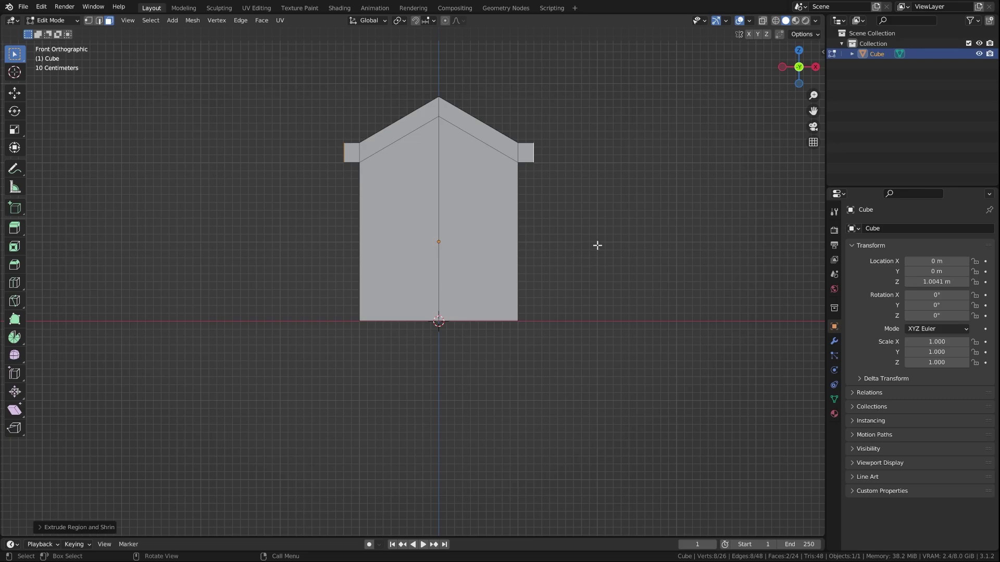
pyautogui.scroll(1, 597, 245)
pyautogui.keyDown('shift'); pyautogui.moveTo(594, 234); pyautogui.dragTo(600, 292, button='middle'); pyautogui.keyUp('shift')
pyautogui.press('g')
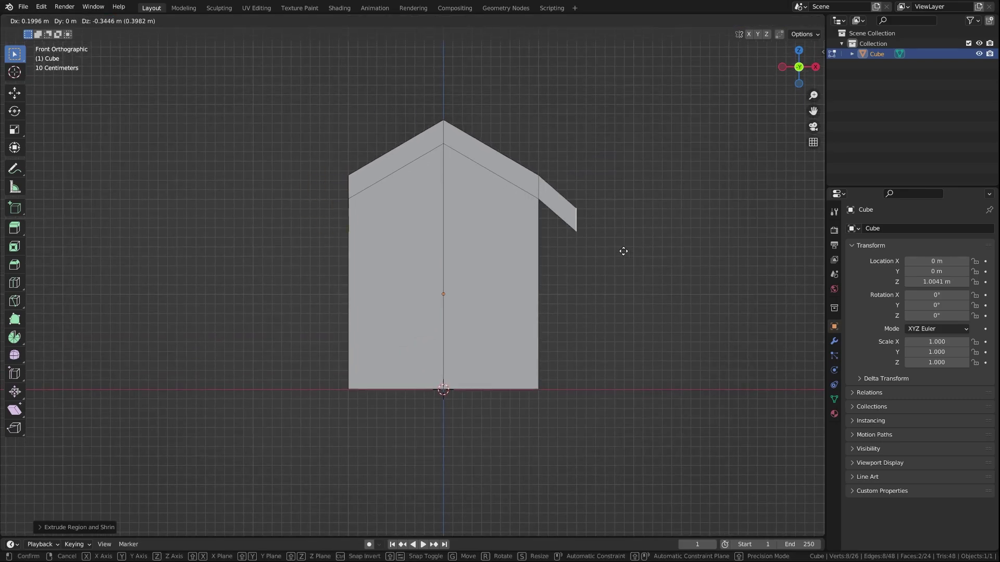
pyautogui.press('z')
pyautogui.press('z')
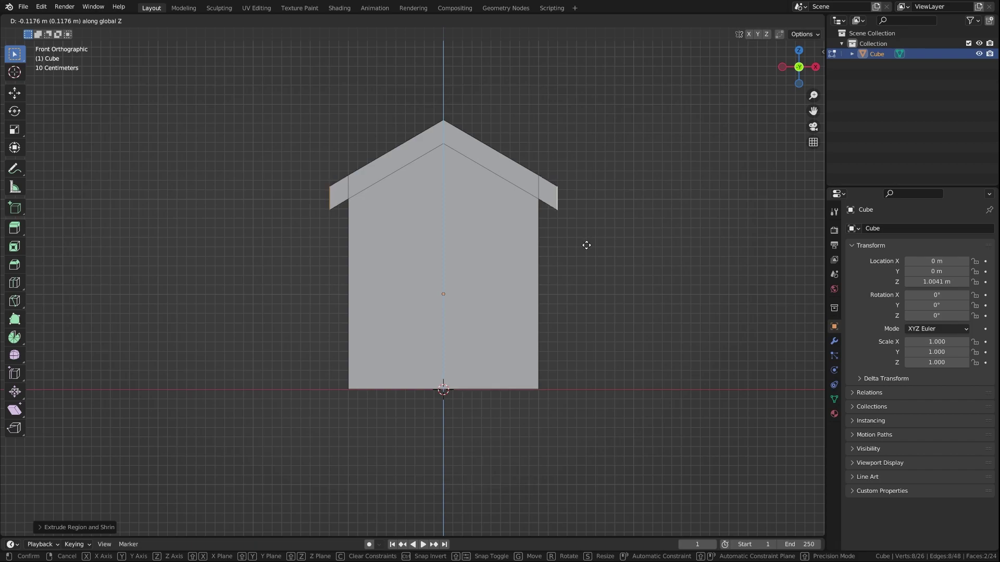
pyautogui.click(587, 245)
pyautogui.moveTo(653, 277)
pyautogui.mouseDown(button='middle')
pyautogui.moveTo(502, 291)
pyautogui.moveTo(672, 275)
pyautogui.mouseUp(button='middle')
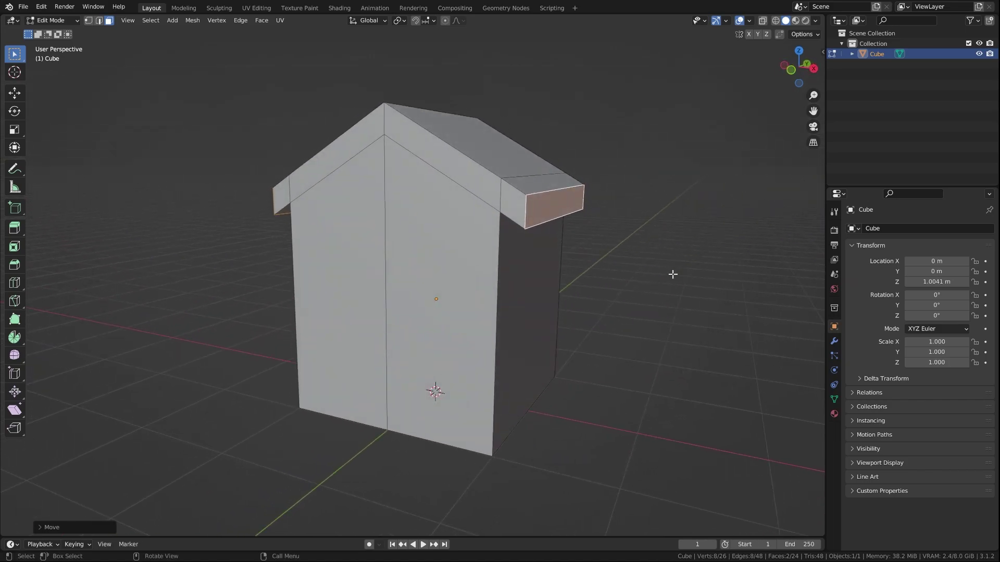
pyautogui.press('KP_1')
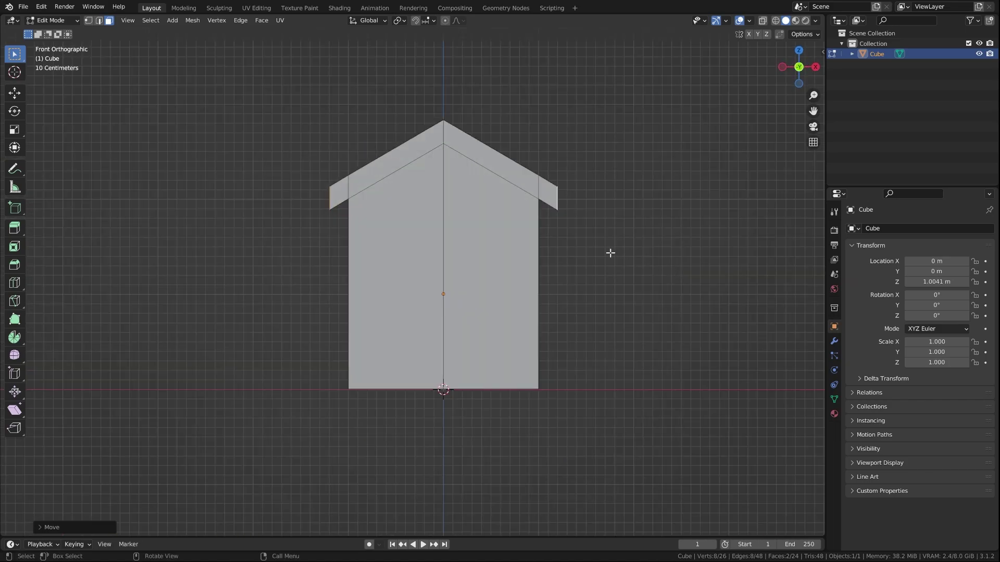
# Scale the eave bands outward along X and lower them slightly along Z
pyautogui.press('s')
pyautogui.press('x')
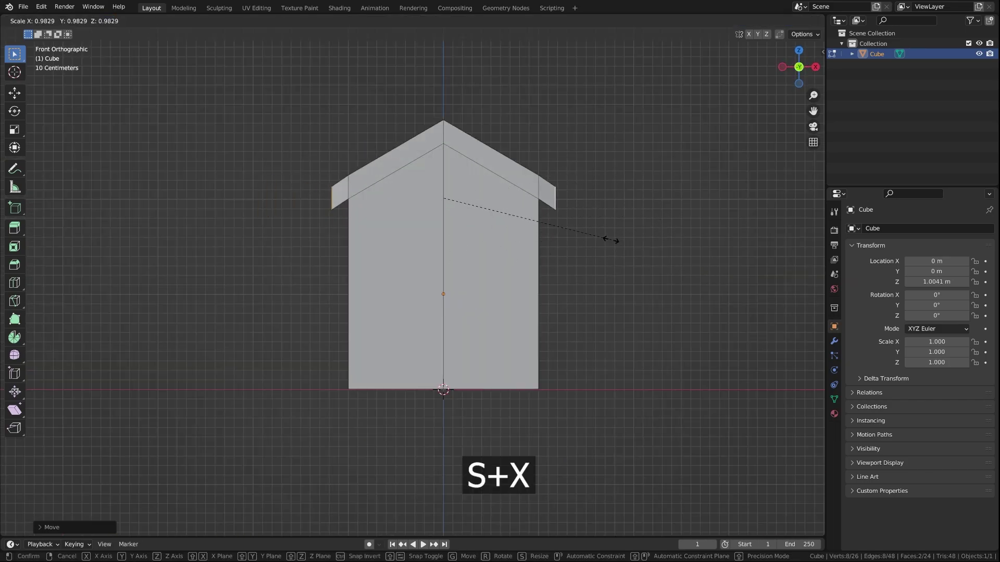
pyautogui.click(618, 242)
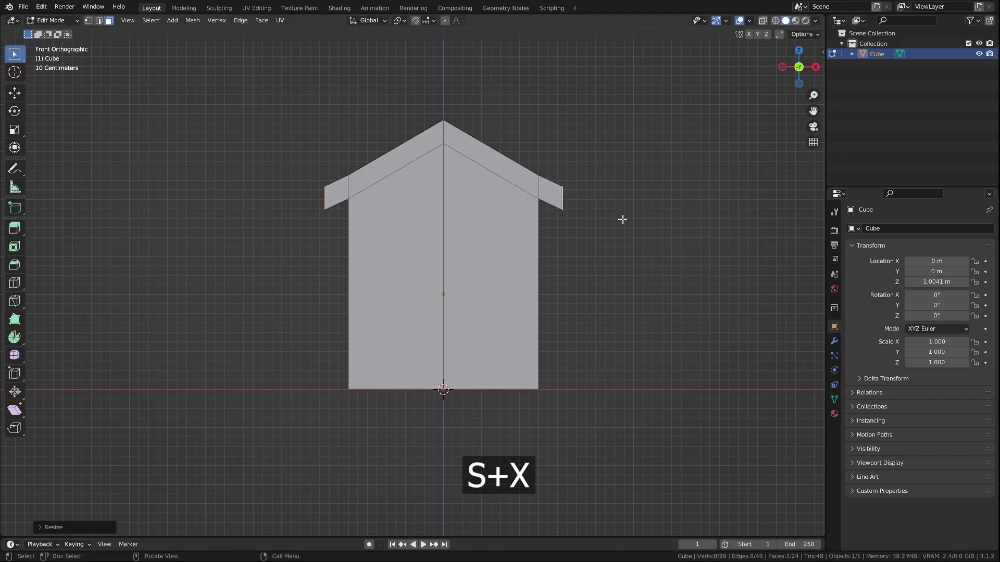
pyautogui.press('g')
pyautogui.press('z')
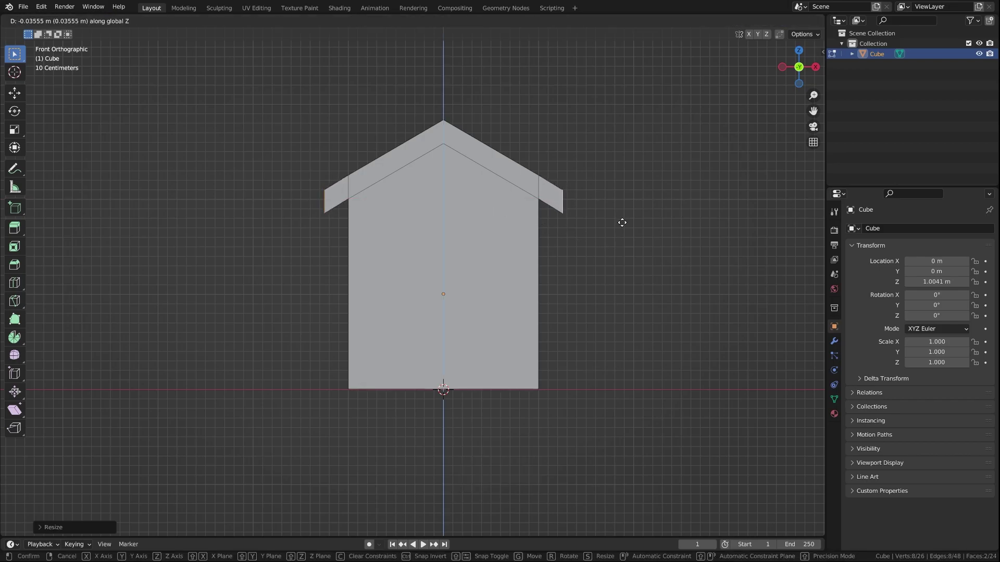
pyautogui.click(622, 222)
# Add the front roof strips and a roof end face to the selection
pyautogui.moveTo(622, 223); pyautogui.dragTo(536, 223, button='middle')
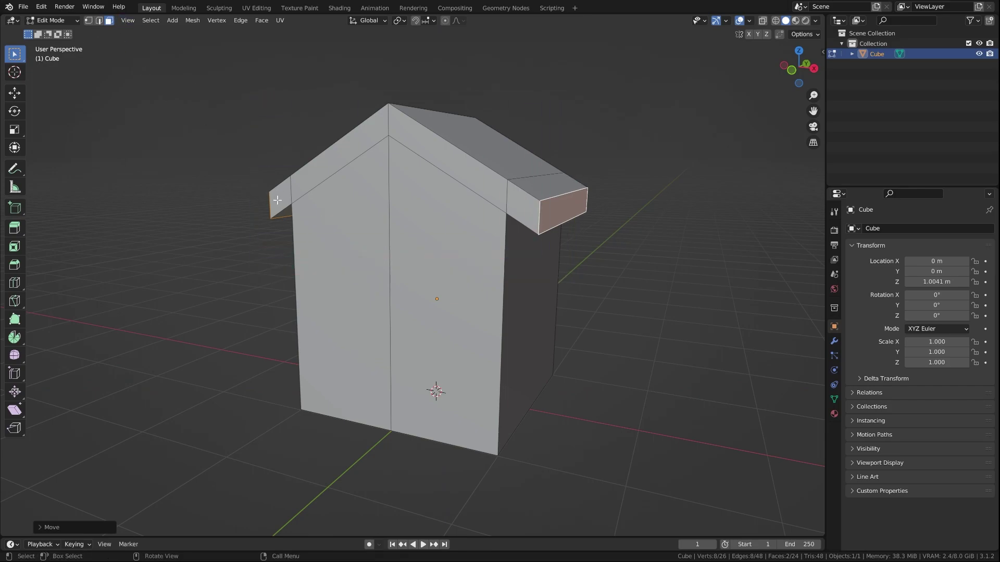
pyautogui.keyDown('shift'); pyautogui.click(334, 171); pyautogui.keyUp('shift')
pyautogui.keyDown('shift'); pyautogui.click(417, 138); pyautogui.keyUp('shift')
pyautogui.keyDown('shift'); pyautogui.click(522, 210); pyautogui.keyUp('shift')
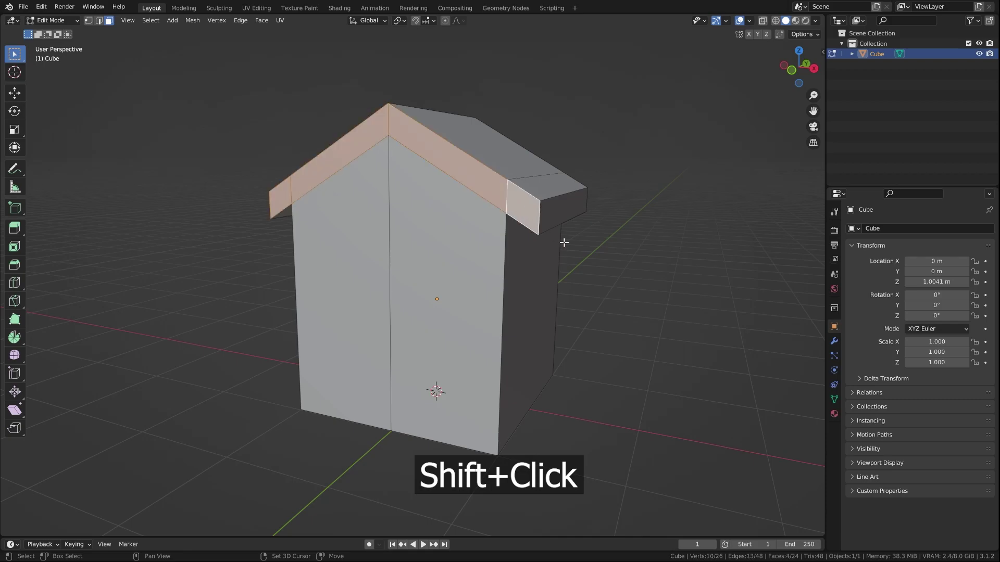
pyautogui.moveTo(669, 272); pyautogui.dragTo(522, 271, button='middle')
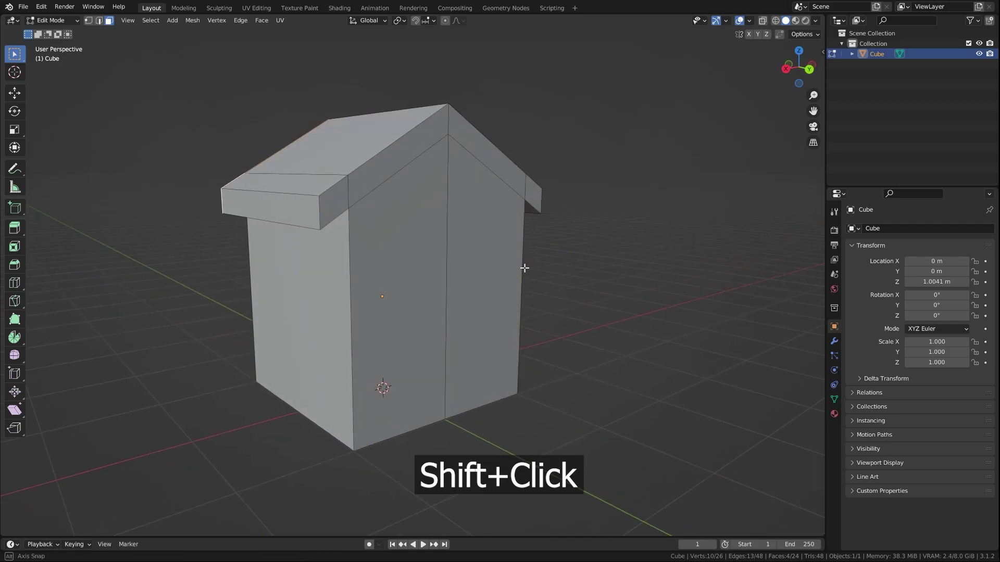
# Add both roof end faces and the rear roof strips to the selection
pyautogui.keyDown('shift'); pyautogui.click(326, 207); pyautogui.keyUp('shift')
pyautogui.keyDown('shift'); pyautogui.click(375, 175); pyautogui.keyUp('shift')
pyautogui.keyDown('shift'); pyautogui.click(453, 134); pyautogui.keyUp('shift')
pyautogui.keyDown('shift'); pyautogui.click(544, 210); pyautogui.keyUp('shift')
pyautogui.moveTo(544, 209); pyautogui.dragTo(532, 288, button='middle')
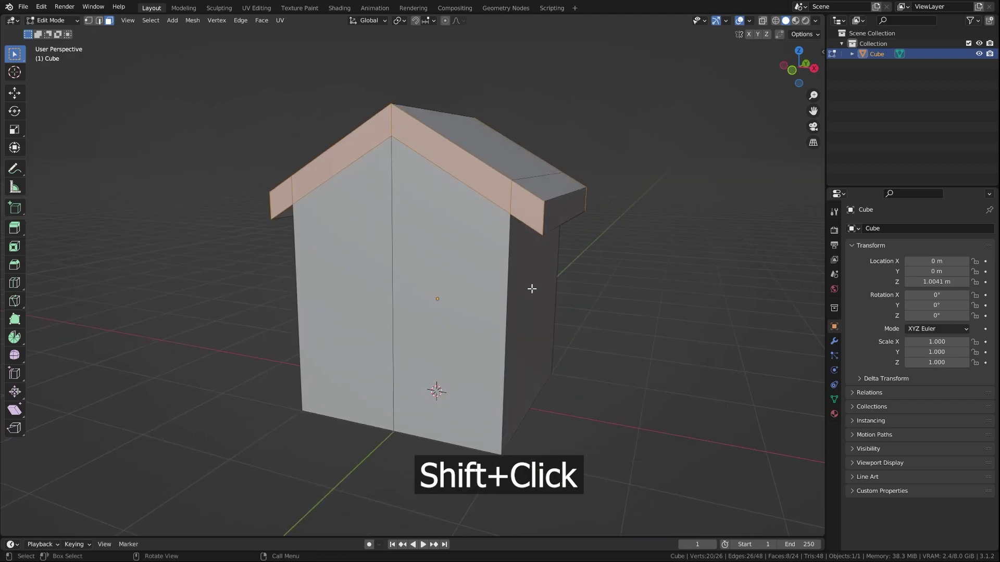
# Extrude the selected roof faces along their normals about 0.22 m, then turn on X-Ray
pyautogui.hotkey('alt', 'e')
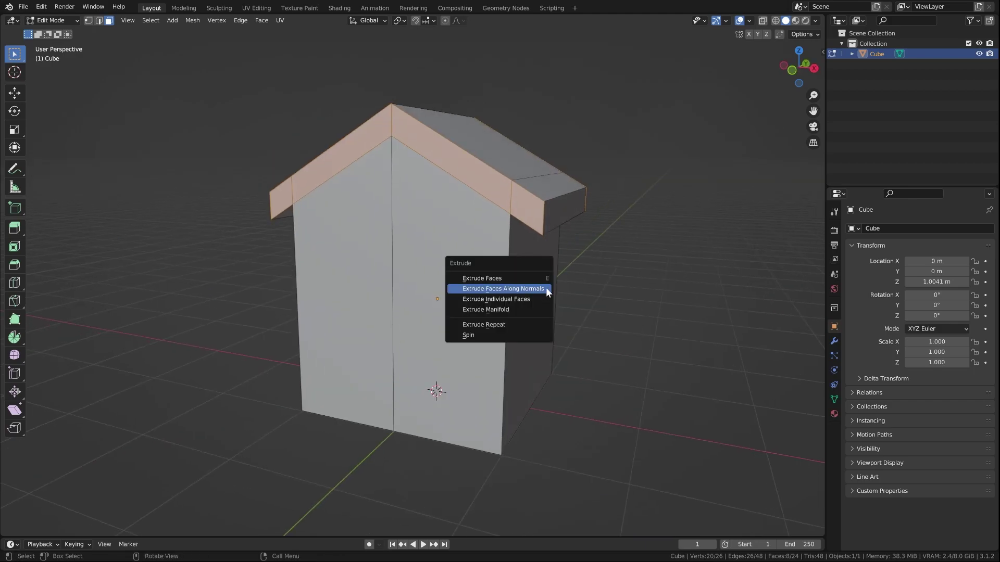
pyautogui.click(544, 290)
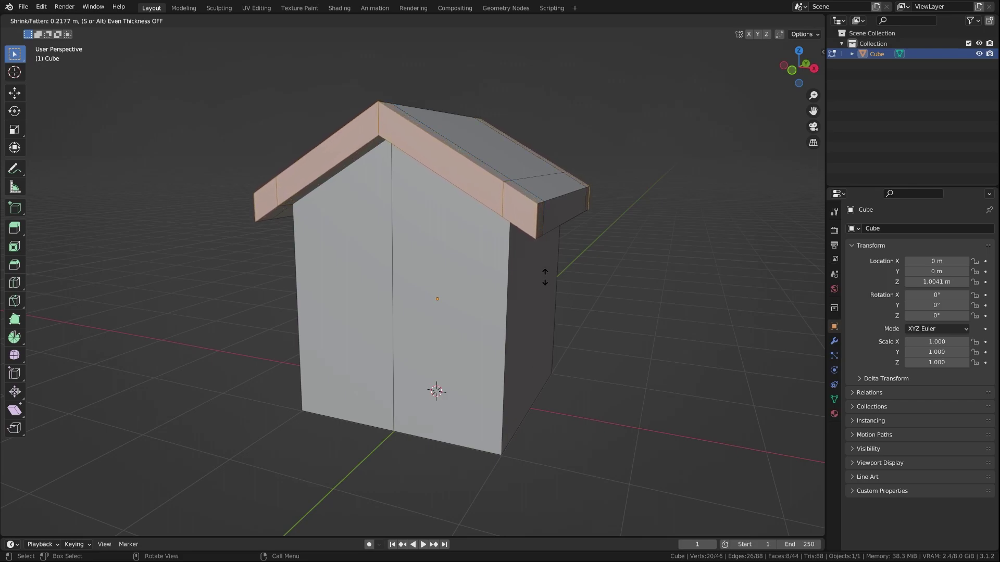
pyautogui.click(544, 278)
pyautogui.moveTo(663, 299)
pyautogui.mouseDown(button='middle')
pyautogui.moveTo(565, 295)
pyautogui.moveTo(679, 297)
pyautogui.moveTo(604, 310)
pyautogui.moveTo(678, 292)
pyautogui.moveTo(635, 307)
pyautogui.moveTo(502, 315)
pyautogui.mouseUp(button='middle')
pyautogui.scroll(-3, 502, 315)
pyautogui.hotkey('shift', 'z')
pyautogui.hotkey('shift', 'z')
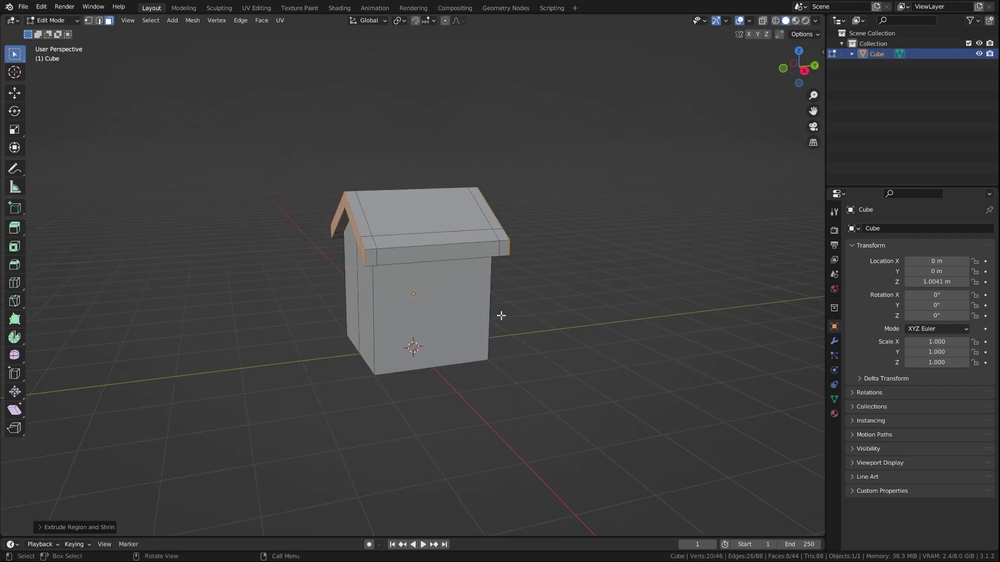
pyautogui.hotkey('alt', 'z')
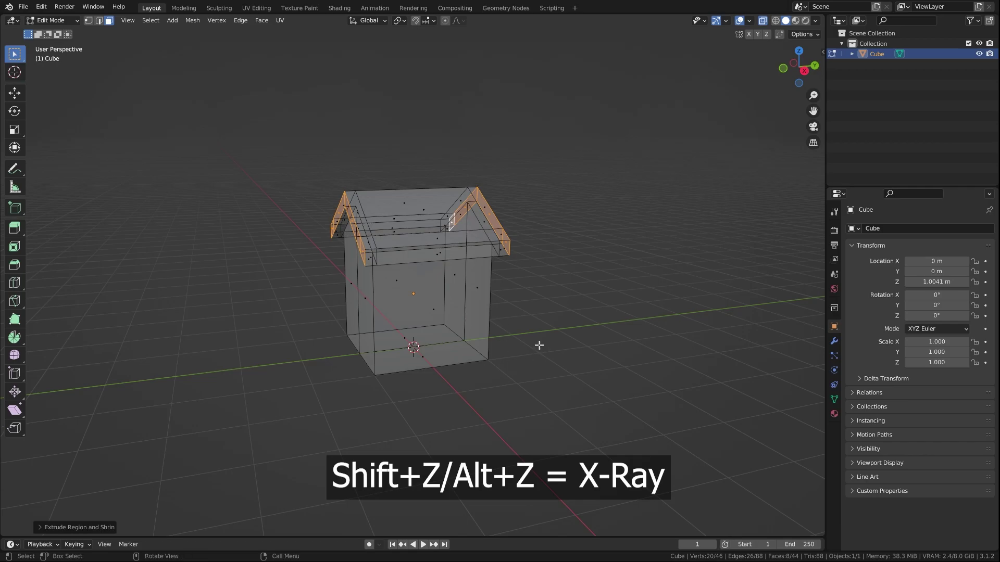
# Select all house vertices and scale them about 1.2 along Y, then restore solid view
pyautogui.click(86, 22)
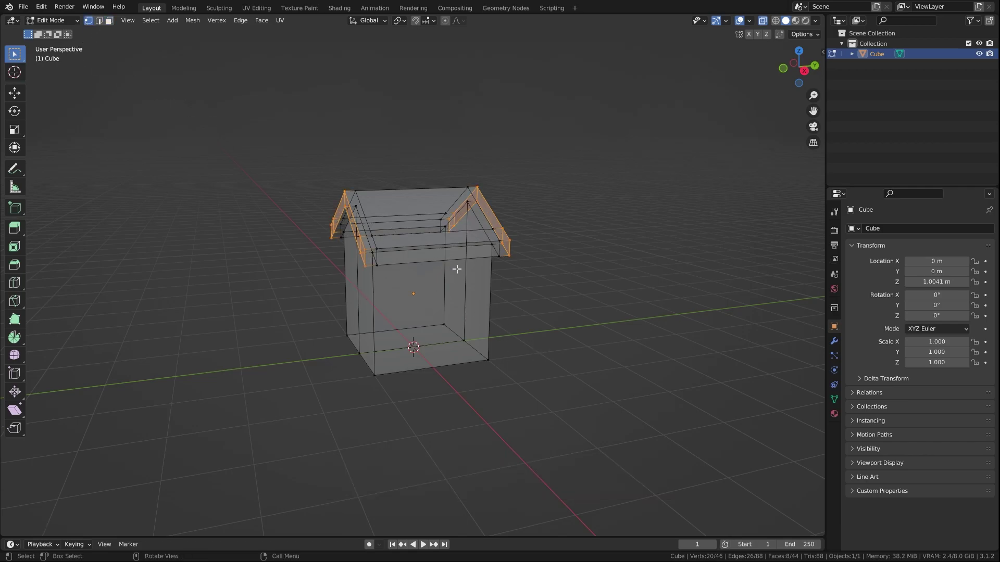
pyautogui.moveTo(457, 269)
pyautogui.mouseDown(button='middle')
pyautogui.moveTo(479, 279)
pyautogui.moveTo(457, 270)
pyautogui.mouseUp(button='middle')
pyautogui.moveTo(389, 139); pyautogui.dragTo(565, 423)
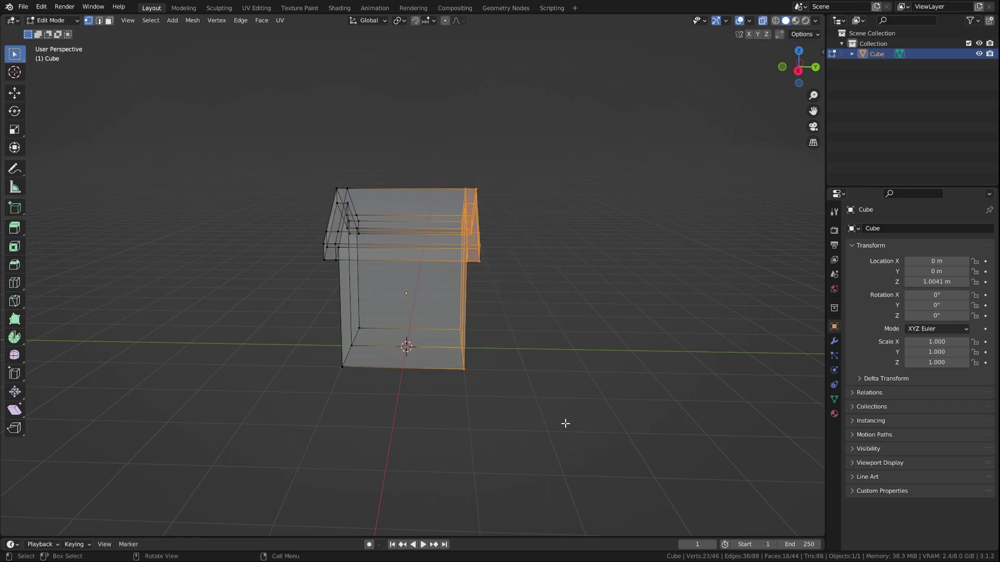
pyautogui.moveTo(234, 125); pyautogui.dragTo(593, 471)
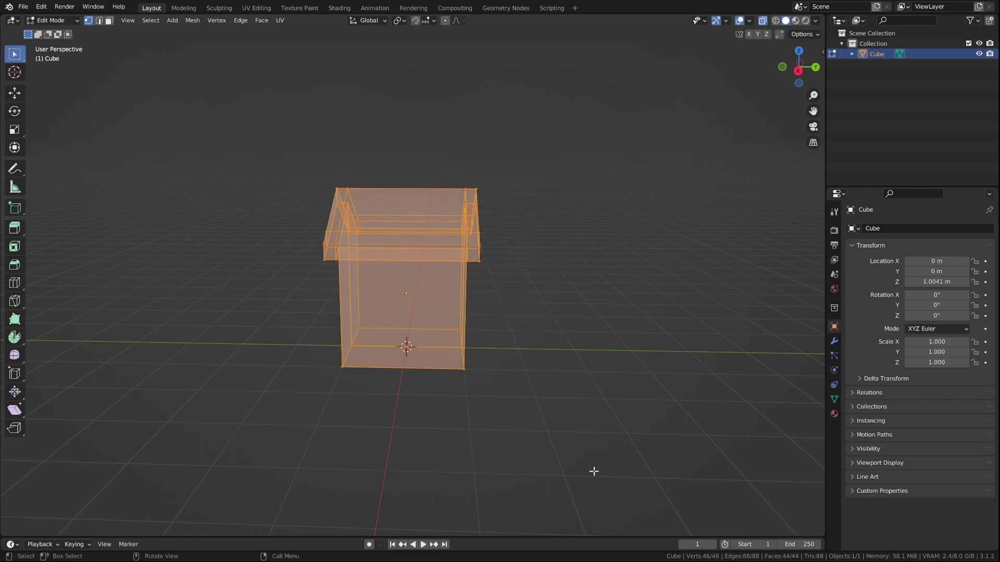
pyautogui.press('s')
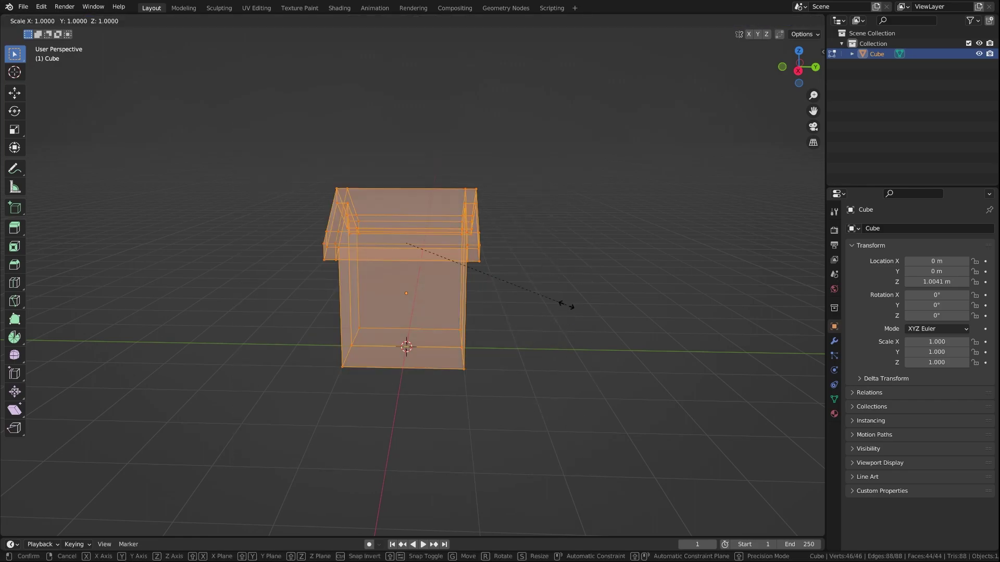
pyautogui.press('y')
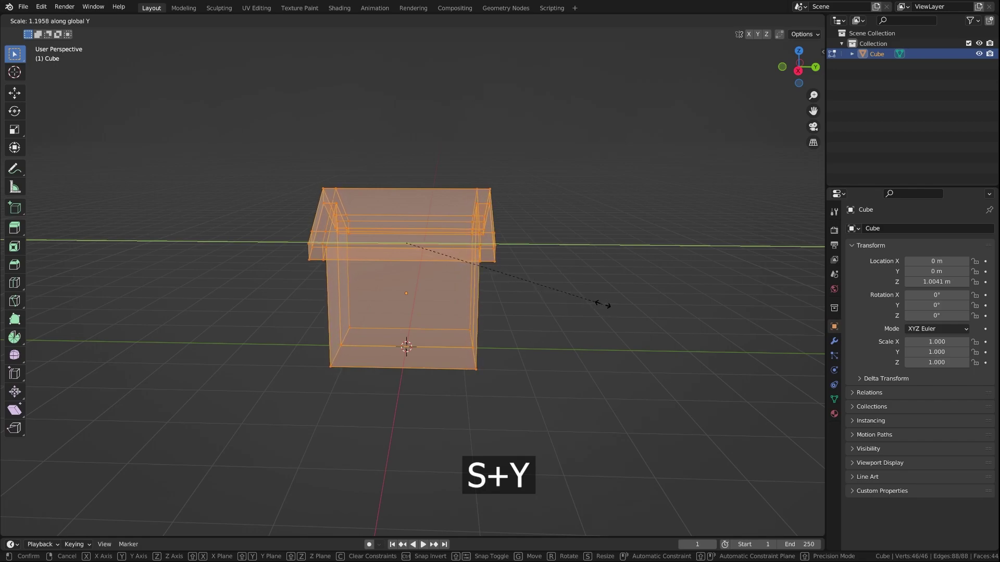
pyautogui.click(614, 304)
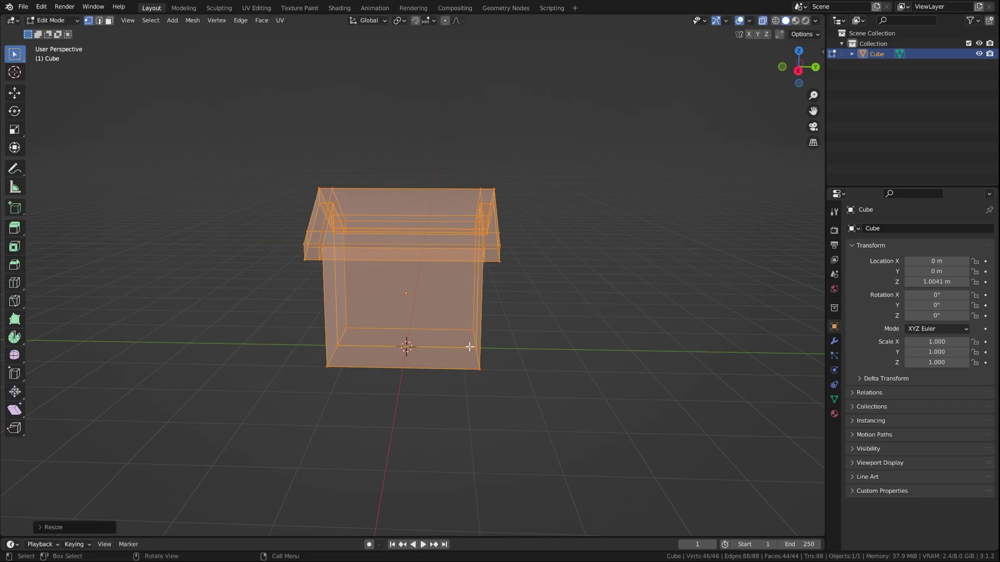
pyautogui.moveTo(470, 347); pyautogui.dragTo(527, 328, button='middle')
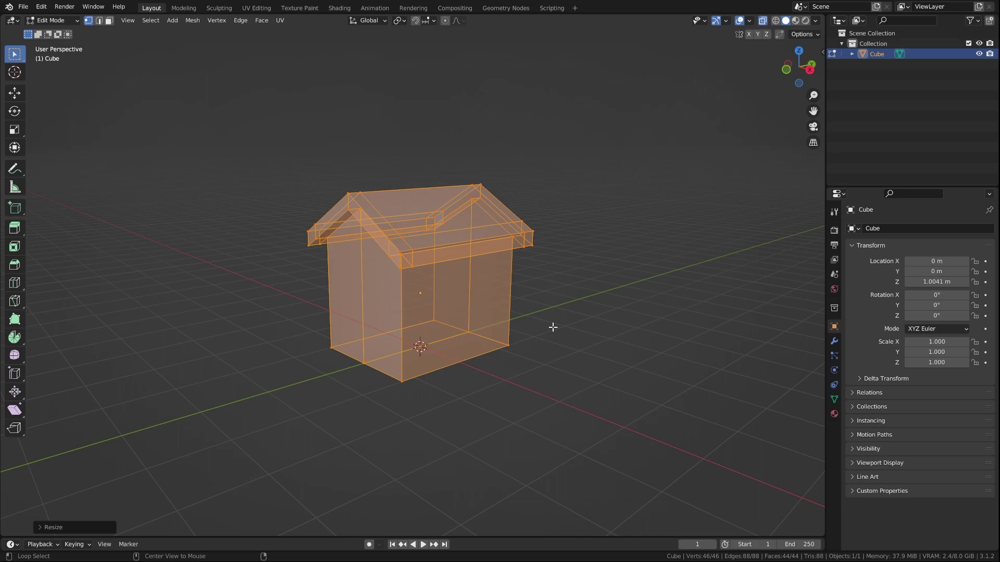
pyautogui.hotkey('alt', 'z')
pyautogui.hotkey('alt', 'z')
pyautogui.hotkey('alt', 'z')
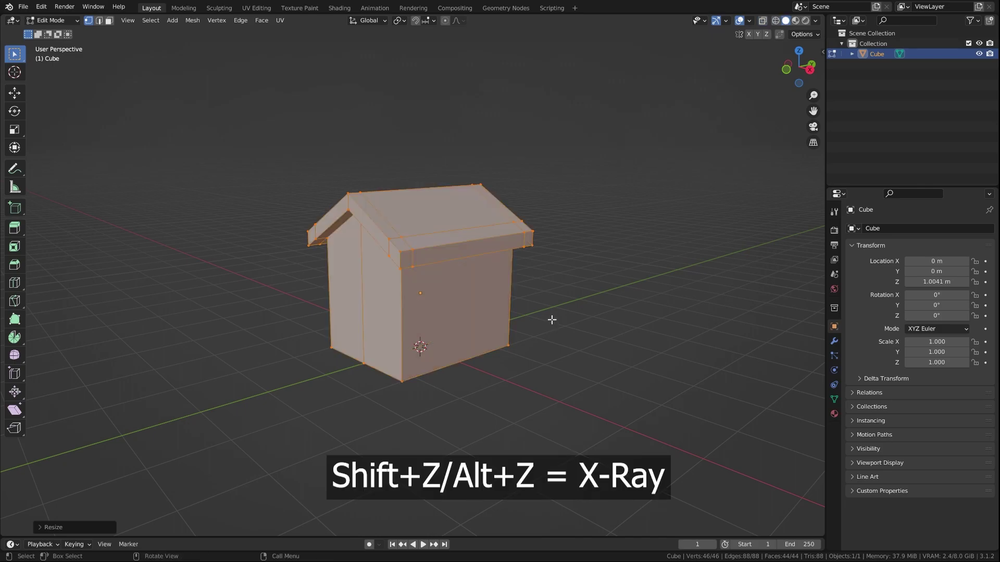
pyautogui.click(552, 319)
pyautogui.moveTo(552, 320)
pyautogui.mouseDown(button='middle')
pyautogui.moveTo(324, 349)
pyautogui.moveTo(469, 413)
pyautogui.mouseUp(button='middle')
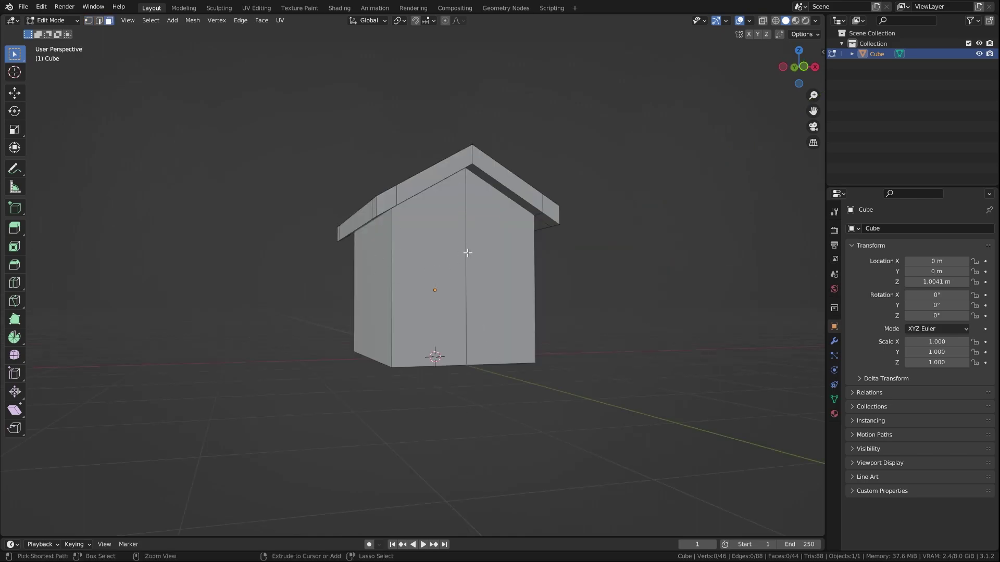
# Add a horizontal edge loop around the walls and flatten it with S Z 0
pyautogui.hotkey('ctrl', 'r')
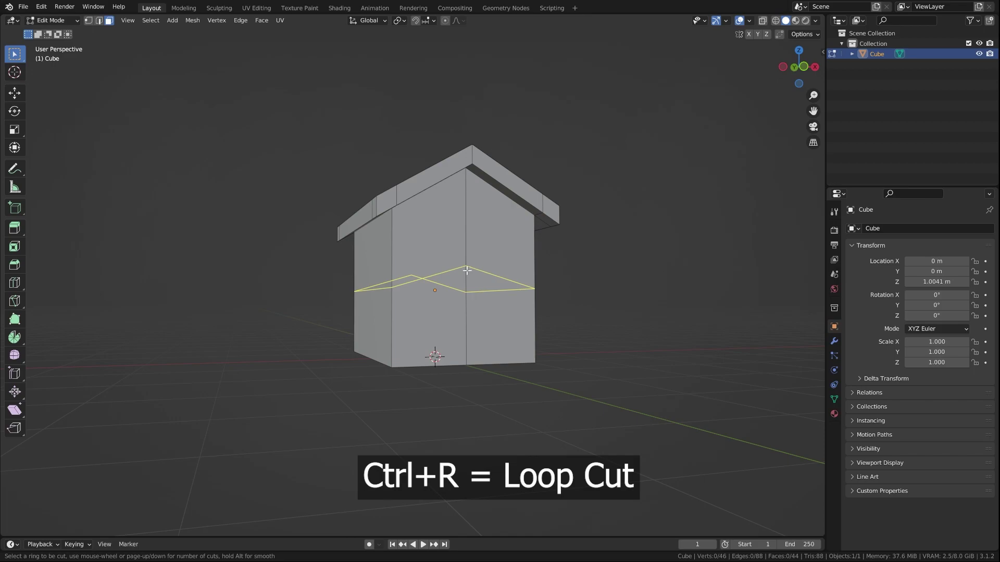
pyautogui.click(467, 270)
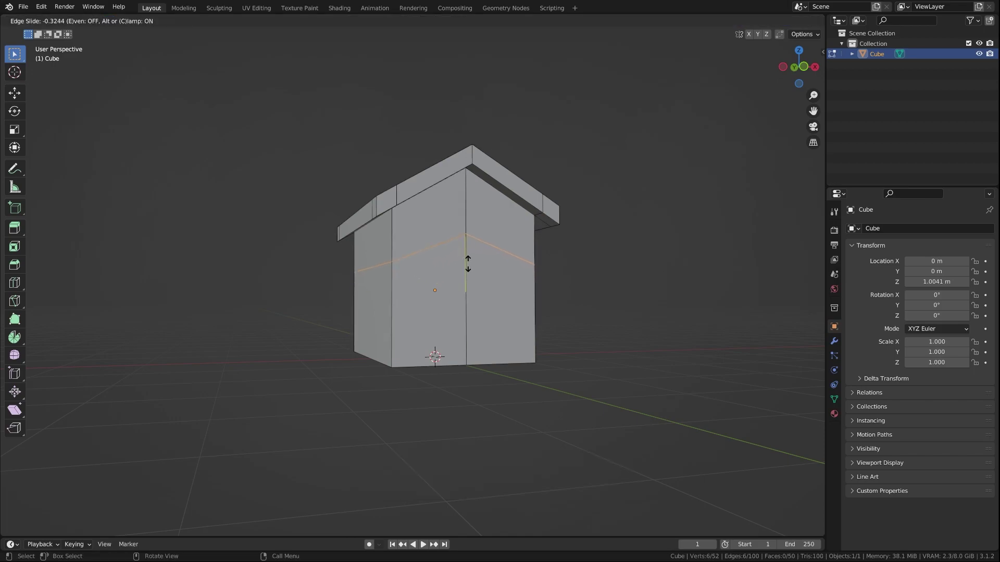
pyautogui.click(468, 263)
pyautogui.moveTo(468, 264); pyautogui.dragTo(437, 264, button='middle')
pyautogui.moveTo(349, 275); pyautogui.dragTo(420, 241)
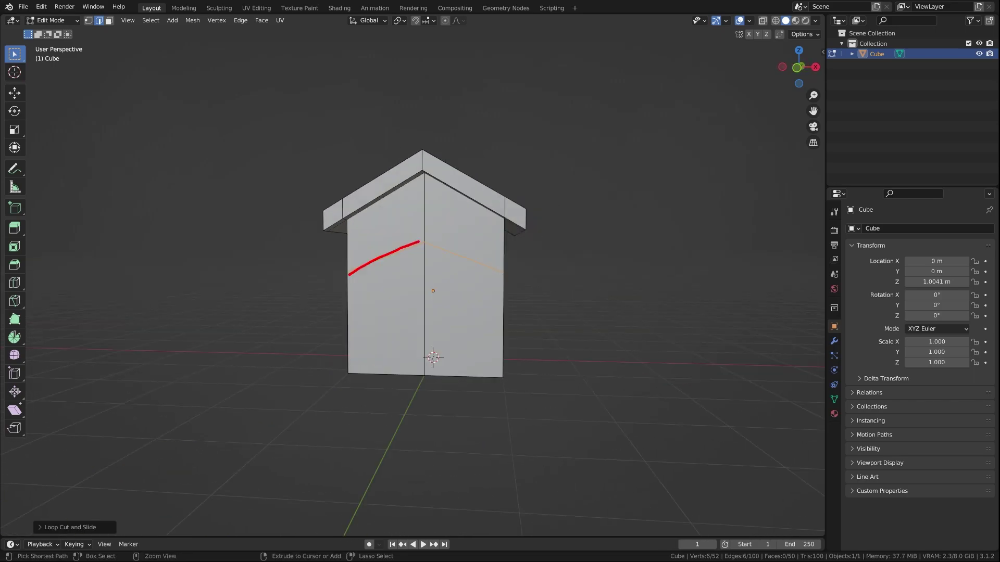
pyautogui.moveTo(509, 271); pyautogui.dragTo(515, 331, button='middle')
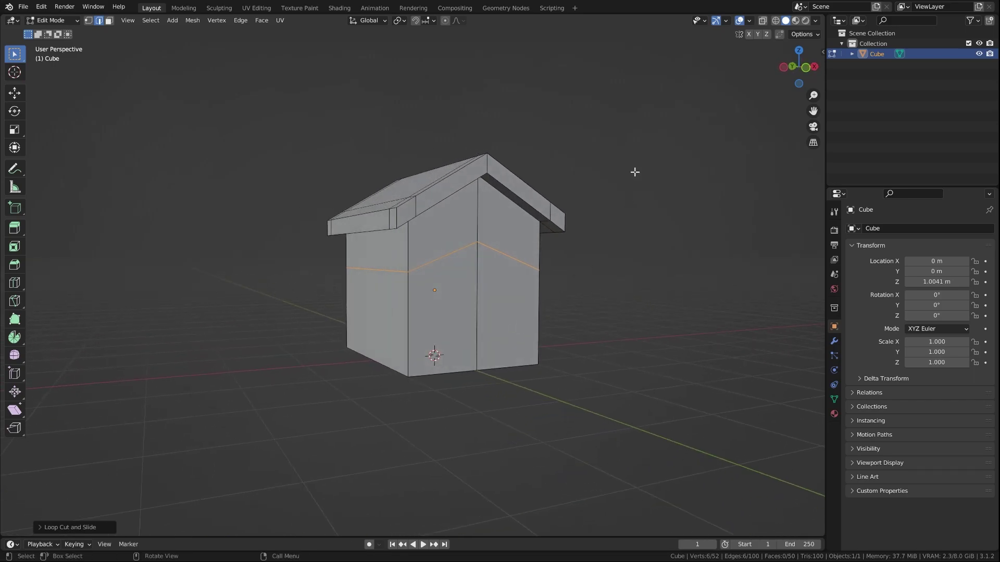
pyautogui.press('s')
pyautogui.press('z')
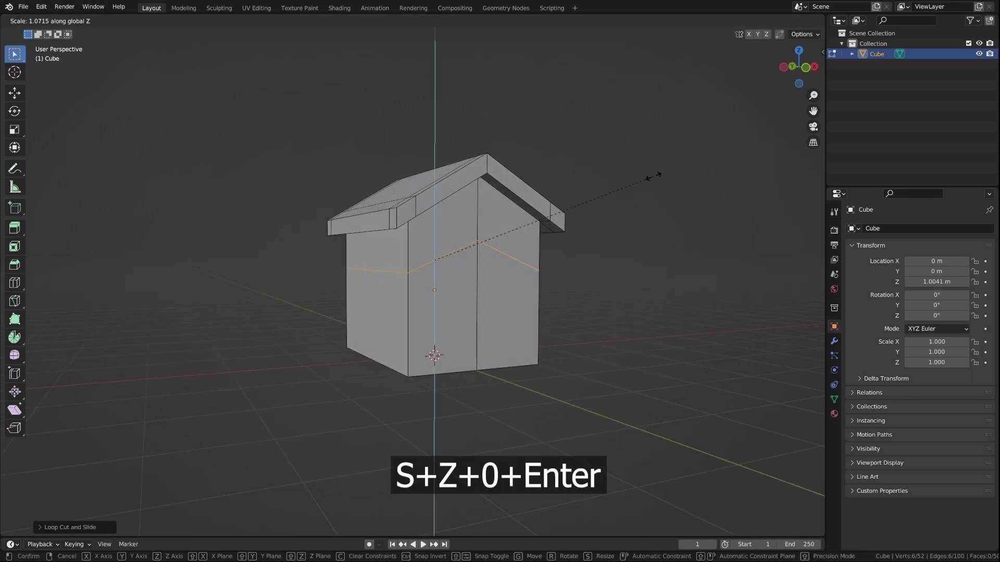
pyautogui.press('0')
pyautogui.press('Return')
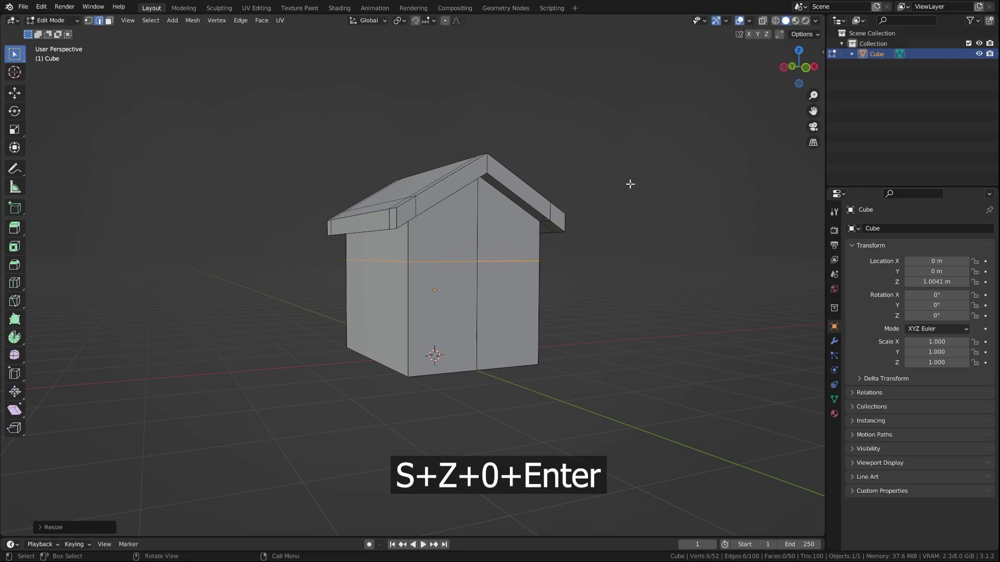
# Raise the level edge loop about 0.2 m along Z to just below the roof
pyautogui.moveTo(548, 280); pyautogui.dragTo(527, 272, button='middle')
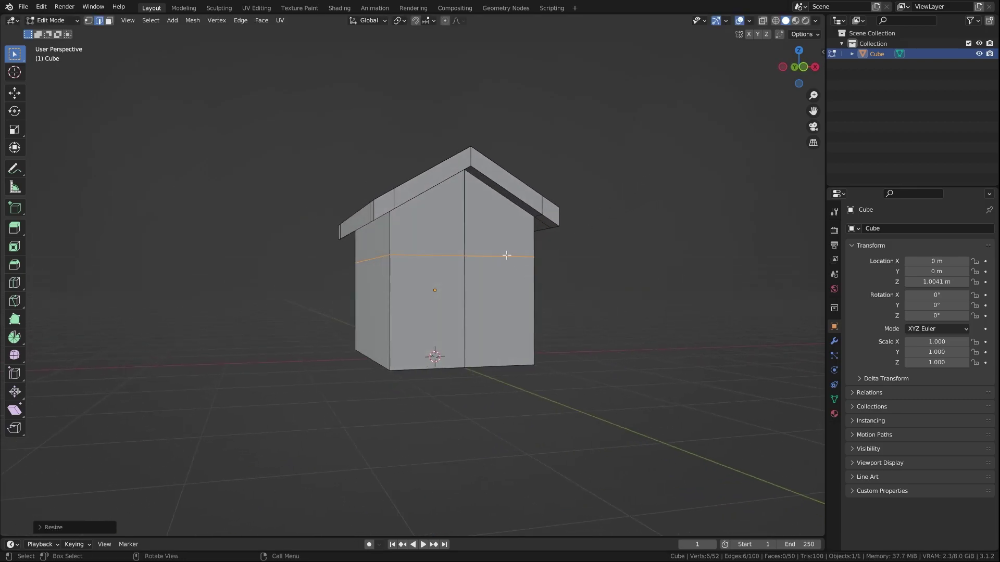
pyautogui.scroll(1, 574, 250)
pyautogui.press('g')
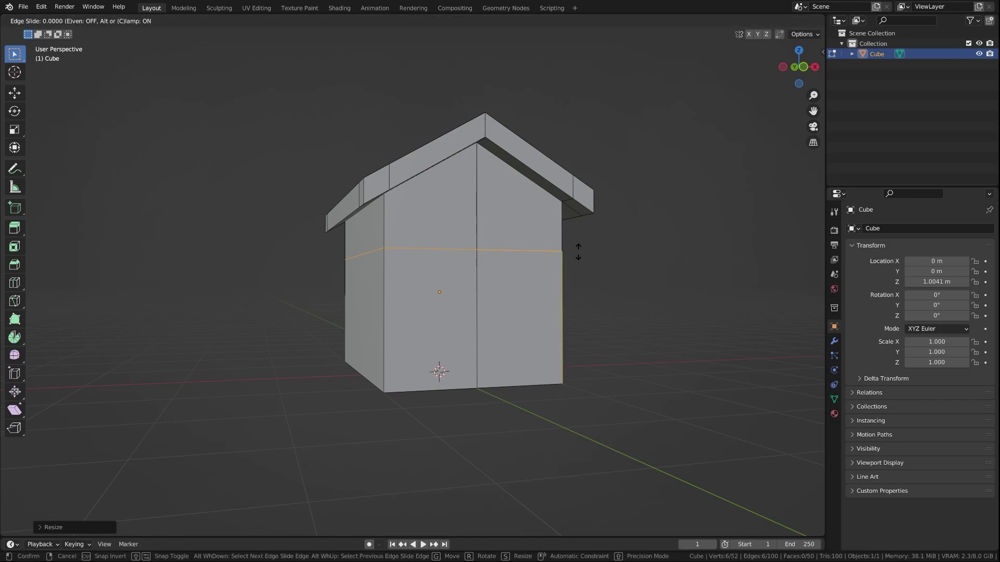
pyautogui.press('z')
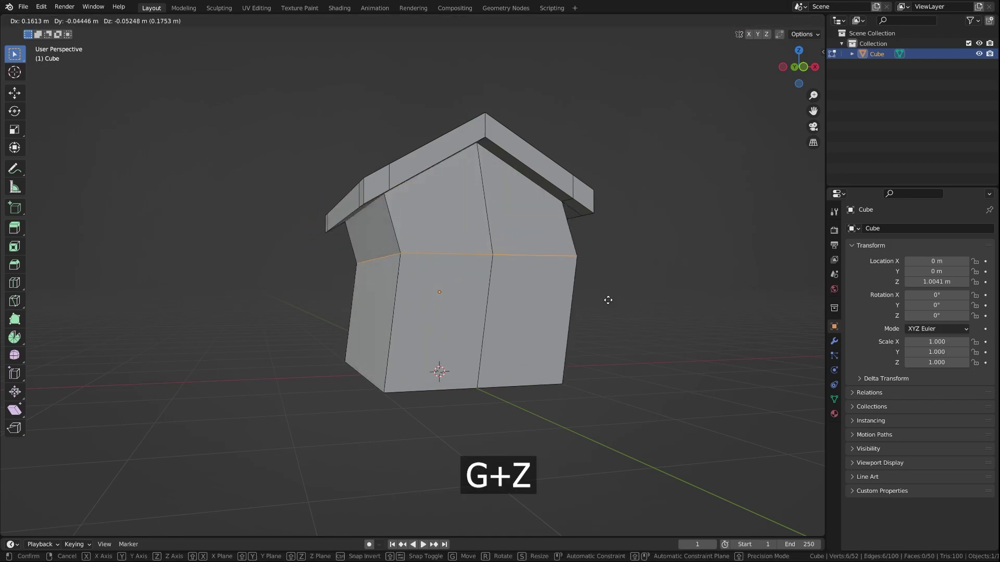
pyautogui.press('z')
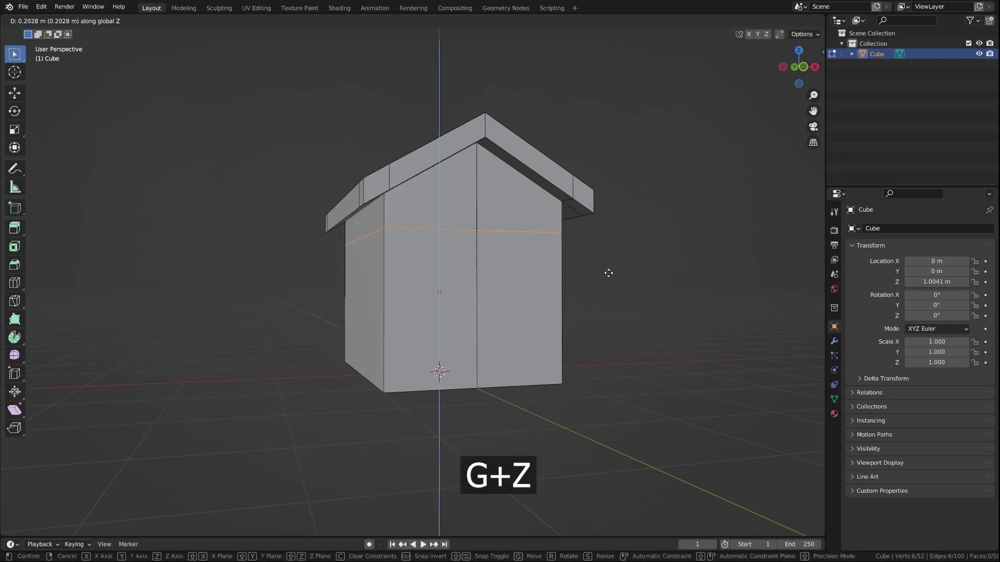
pyautogui.click(609, 272)
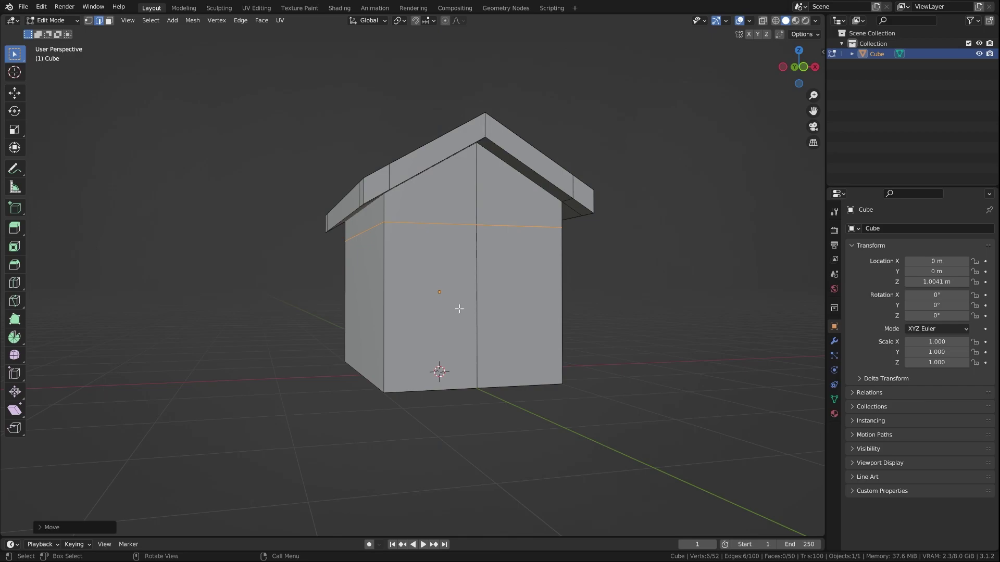
pyautogui.click(111, 22)
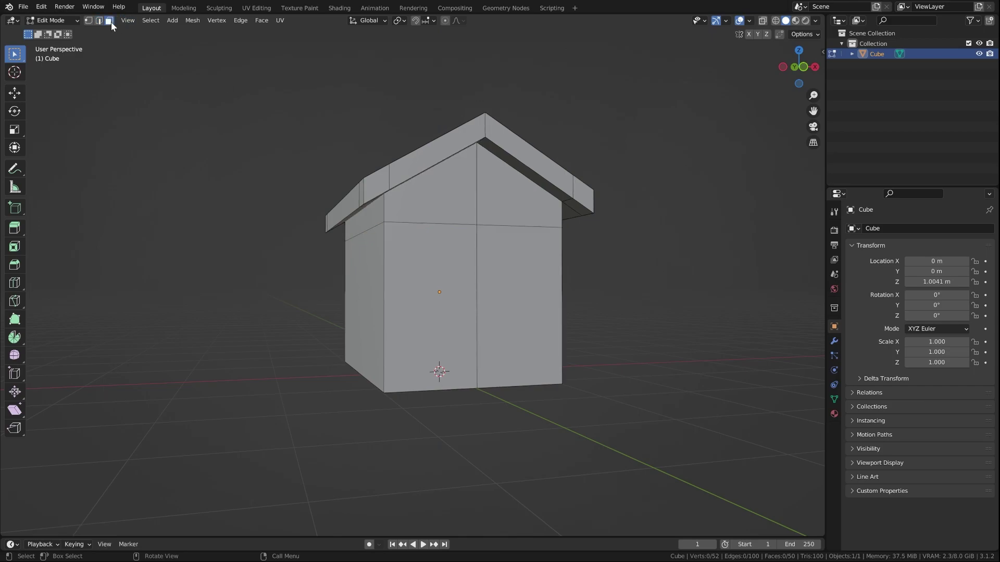
# Inset the two front wall faces and stretch them along Z into a tall door outline
pyautogui.click(454, 292)
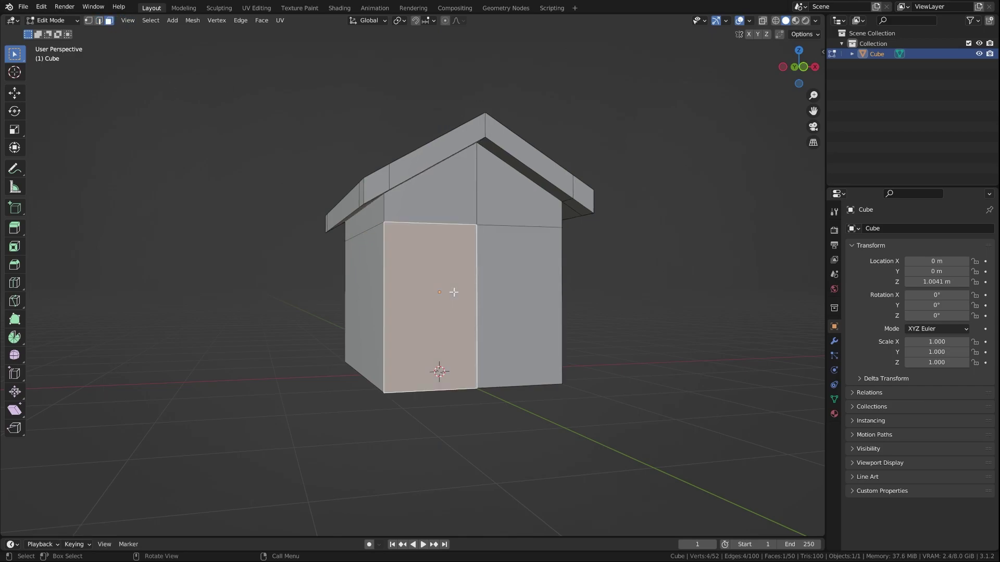
pyautogui.keyDown('shift'); pyautogui.click(516, 297); pyautogui.keyUp('shift')
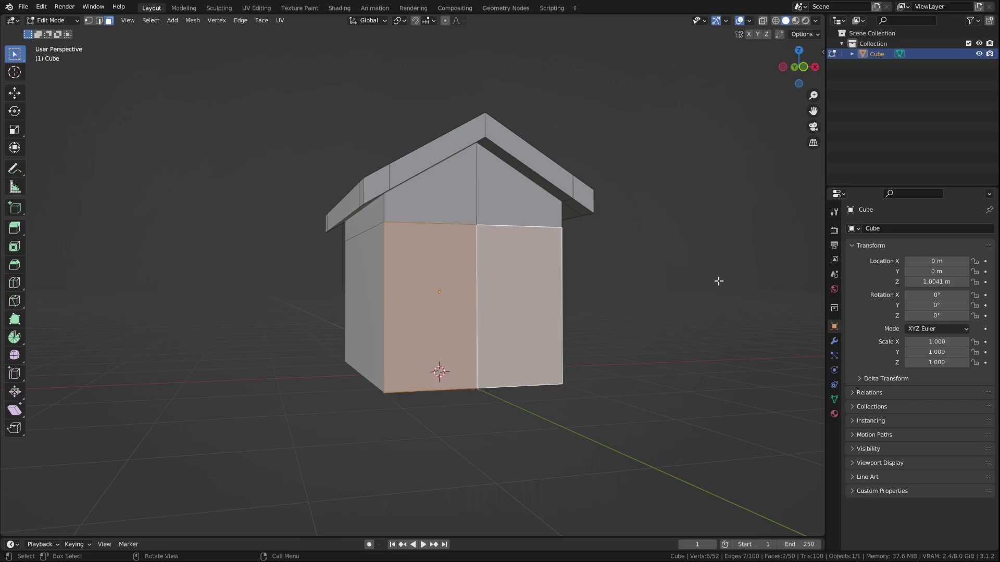
pyautogui.press('i')
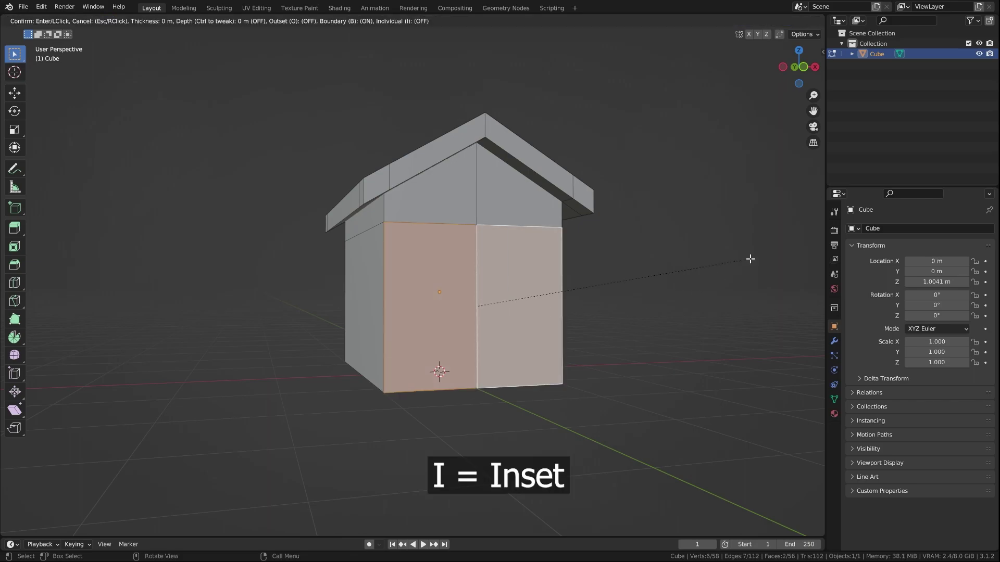
pyautogui.click(725, 268)
pyautogui.press('s')
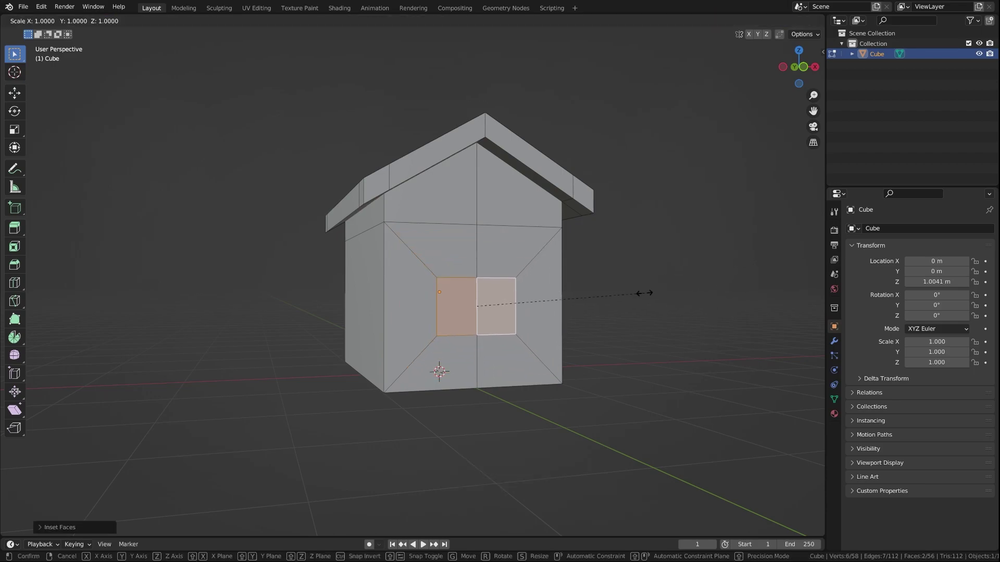
pyautogui.press('z')
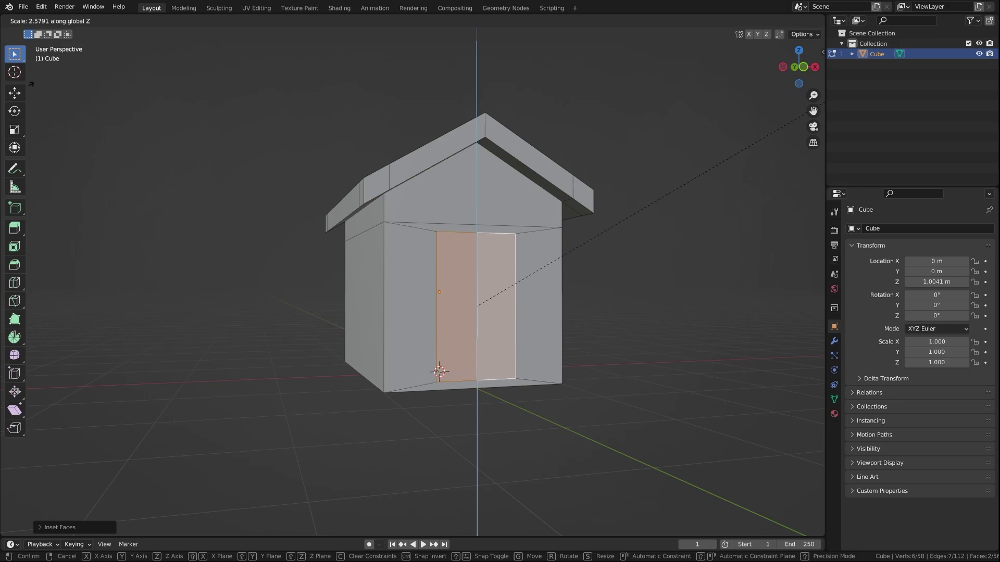
pyautogui.click(583, 388)
pyautogui.hotkey('alt', 'a')
# Delete the two faces below the door and select the house's bottom faces
pyautogui.scroll(3, 584, 388)
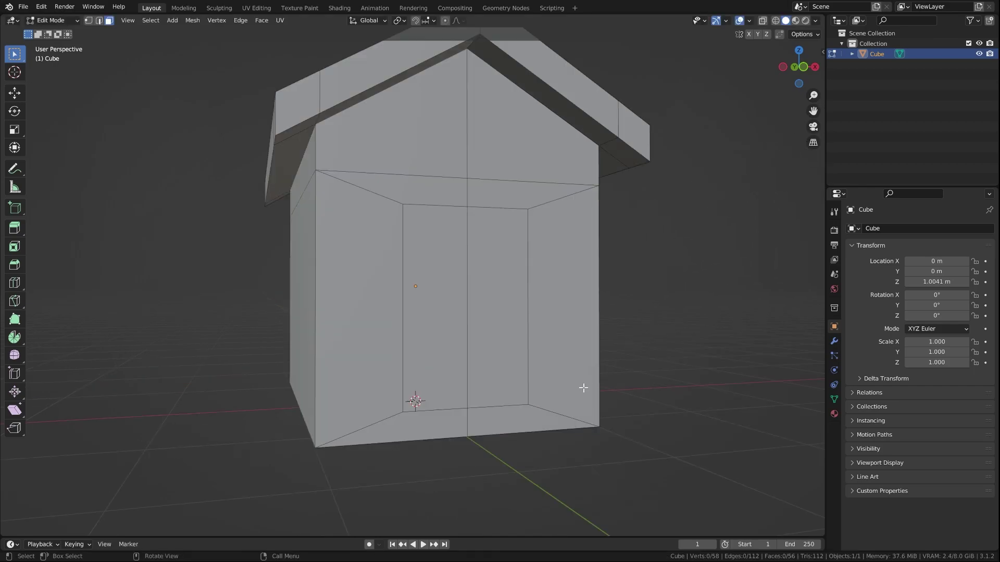
pyautogui.click(509, 421)
pyautogui.keyDown('shift'); pyautogui.click(442, 423); pyautogui.keyUp('shift')
pyautogui.press('x')
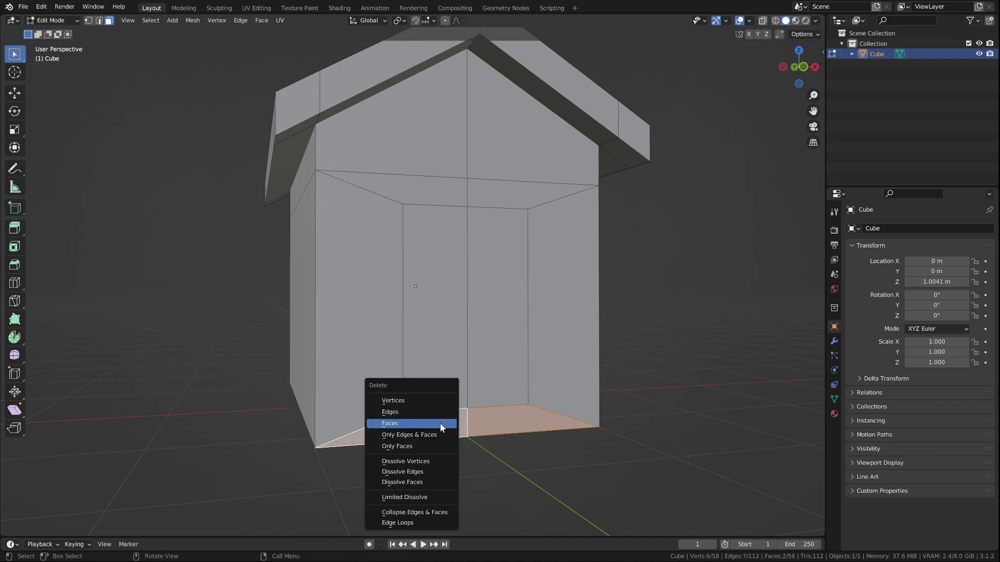
pyautogui.click(442, 424)
pyautogui.moveTo(439, 484)
pyautogui.mouseDown(button='middle')
pyautogui.moveTo(491, 357)
pyautogui.moveTo(507, 422)
pyautogui.moveTo(543, 350)
pyautogui.mouseUp(button='middle')
pyautogui.click(462, 384)
# Add a plane scaled up as a large floor, then undo it
pyautogui.hotkey('shift', 'a')
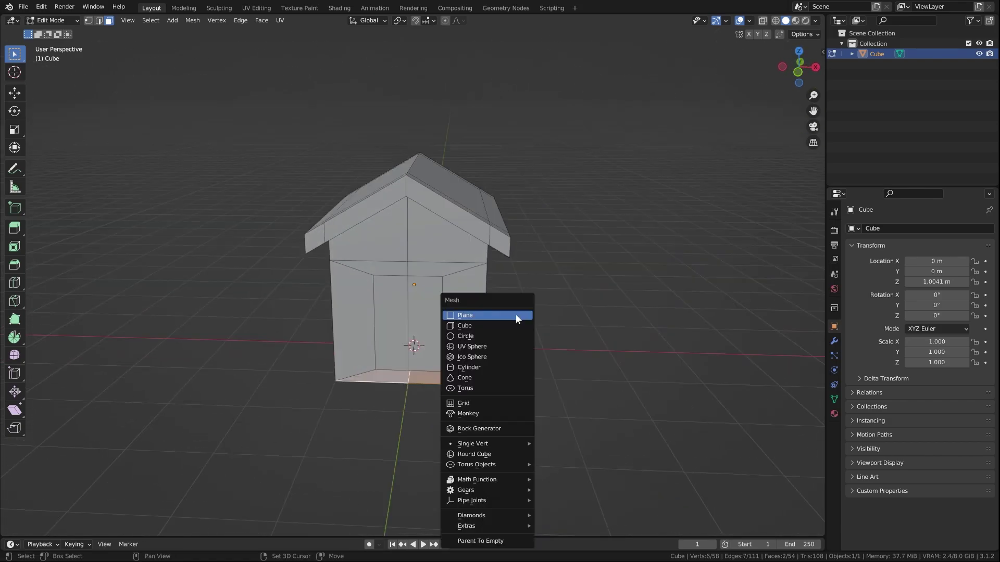
pyautogui.click(516, 315)
pyautogui.press('s')
pyautogui.click(814, 253)
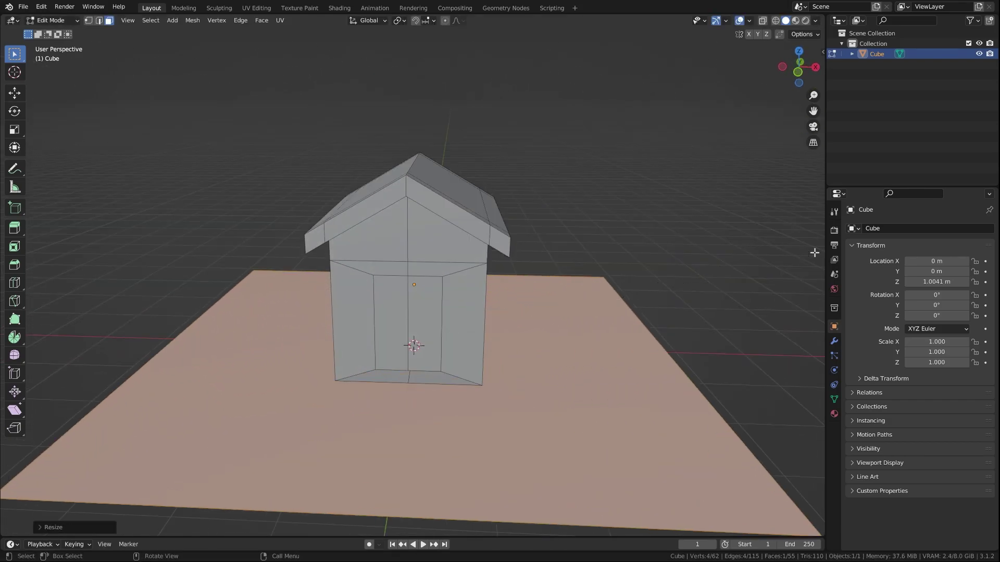
pyautogui.moveTo(814, 253)
pyautogui.mouseDown(button='middle')
pyautogui.moveTo(564, 315)
pyautogui.moveTo(536, 292)
pyautogui.moveTo(484, 311)
pyautogui.mouseUp(button='middle')
pyautogui.hotkey('ctrl', 'z')
# Delete the two bottom faces under the house
pyautogui.keyDown('shift'); pyautogui.click(484, 311); pyautogui.keyUp('shift')
pyautogui.press('x')
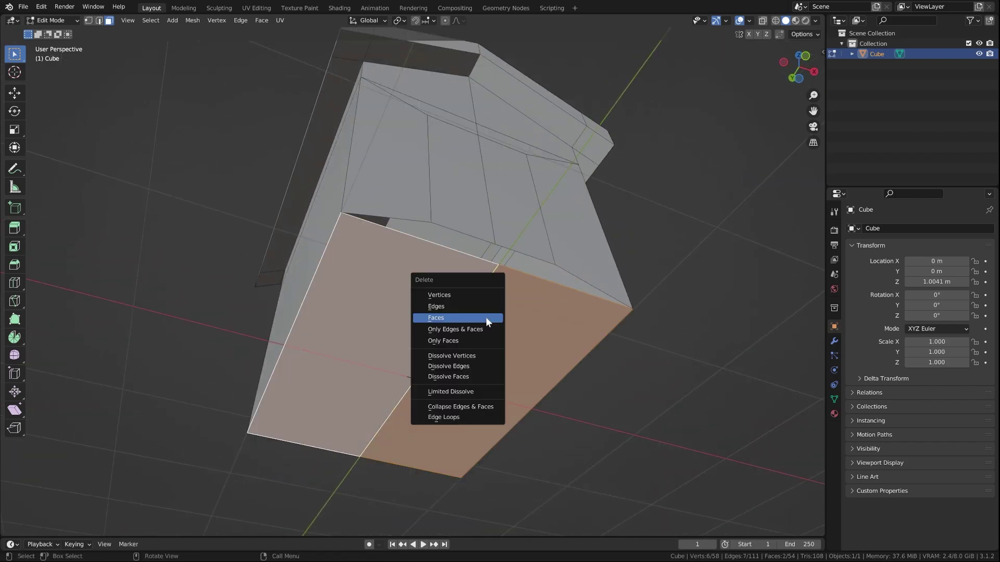
pyautogui.click(486, 317)
pyautogui.moveTo(504, 280)
pyautogui.mouseDown(button='middle')
pyautogui.moveTo(478, 328)
pyautogui.moveTo(435, 346)
pyautogui.moveTo(521, 335)
pyautogui.moveTo(496, 316)
pyautogui.mouseUp(button='middle')
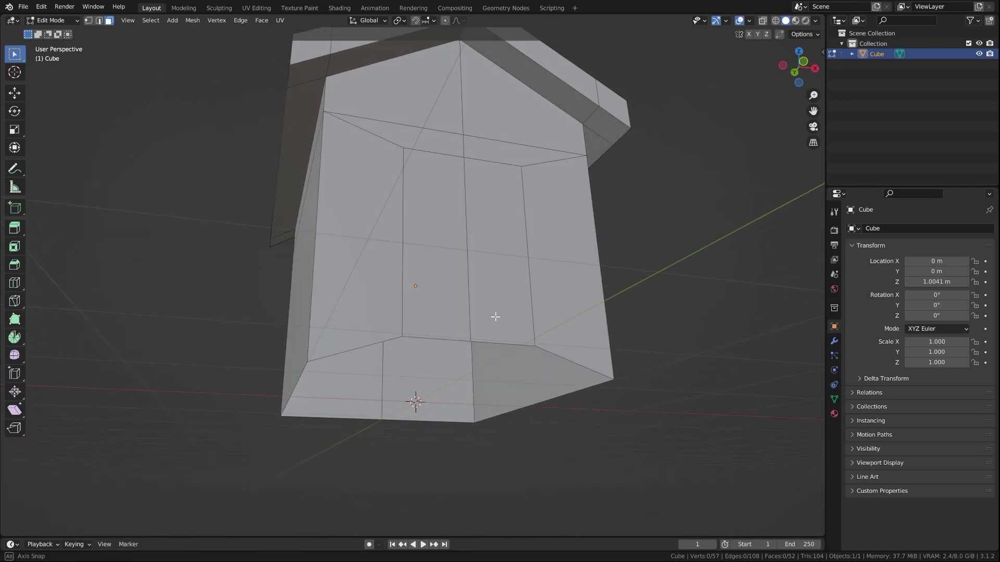
# Select the door's three bottom vertices and enable vertex snapping in front ortho view
pyautogui.press('1')
pyautogui.moveTo(360, 308); pyautogui.dragTo(547, 357)
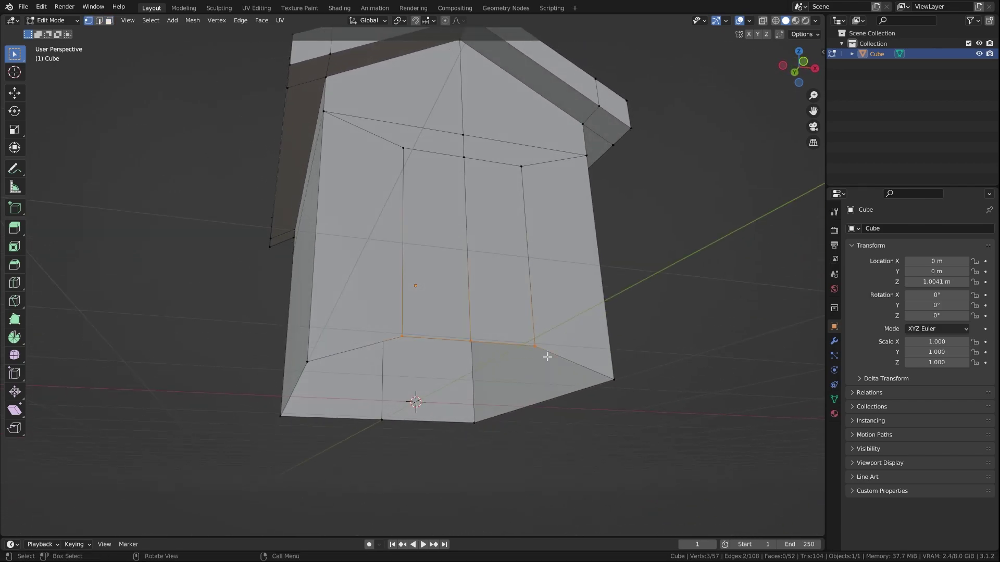
pyautogui.press('KP_1')
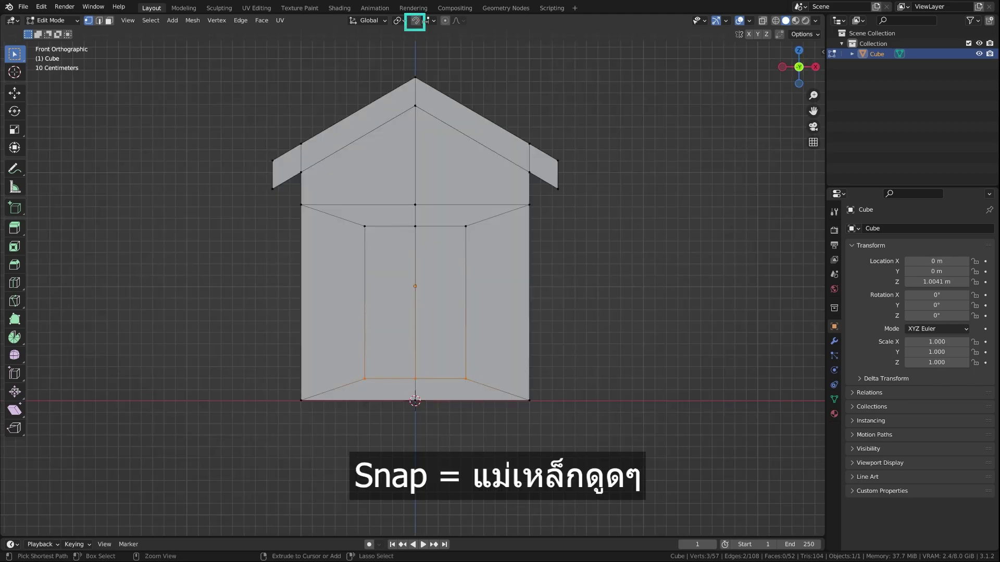
pyautogui.click(416, 21)
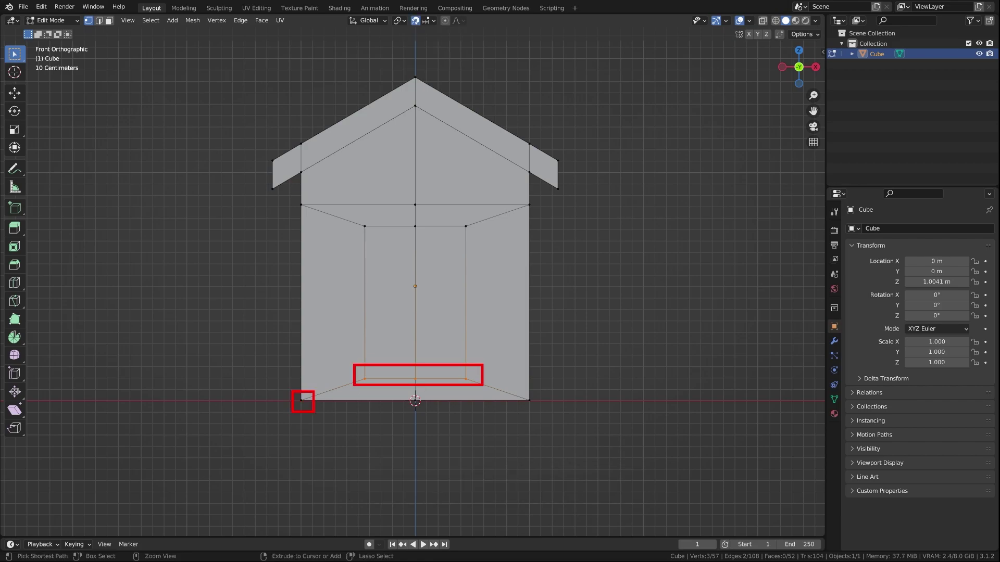
pyautogui.click(432, 20)
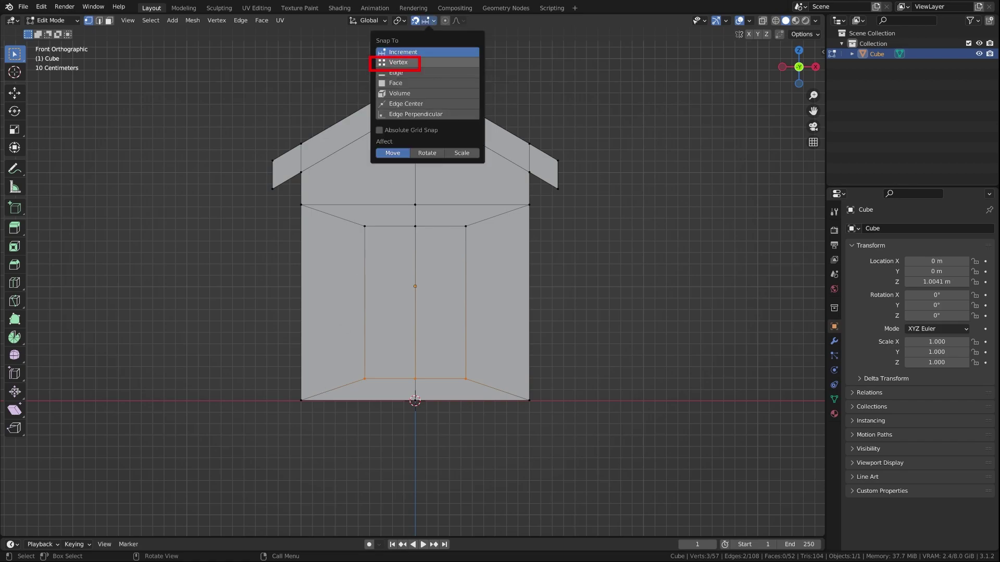
pyautogui.click(405, 63)
pyautogui.scroll(4, 630, 397)
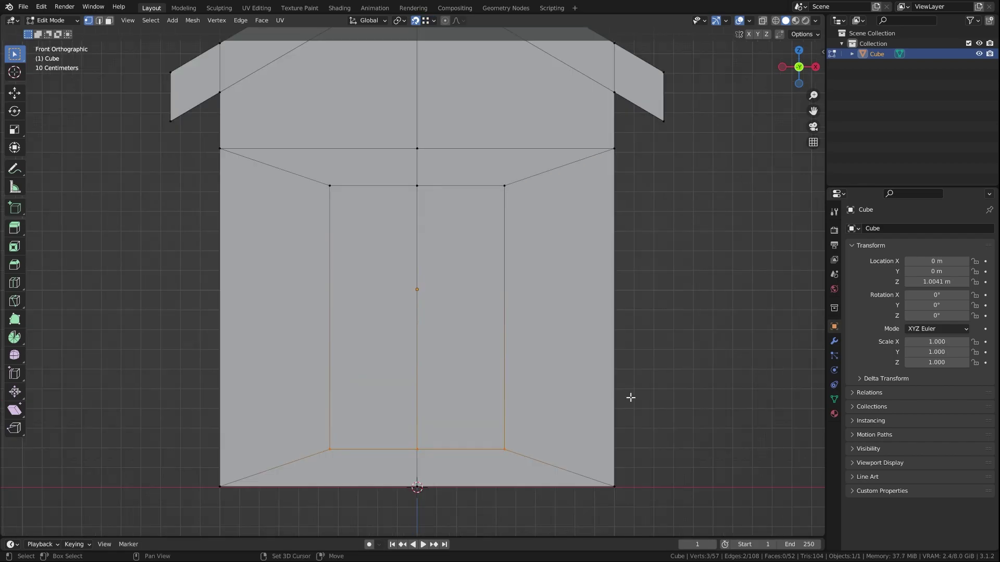
pyautogui.scroll(-1, 665, 337)
# Lower the door's bottom edge about 0.19 m along Z to the wall's base
pyautogui.press('g')
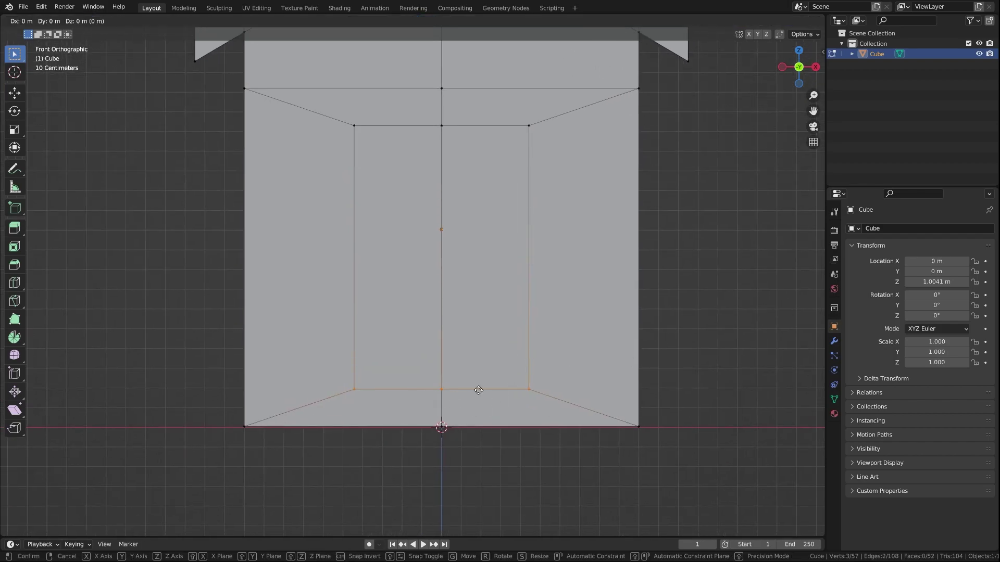
pyautogui.press('z')
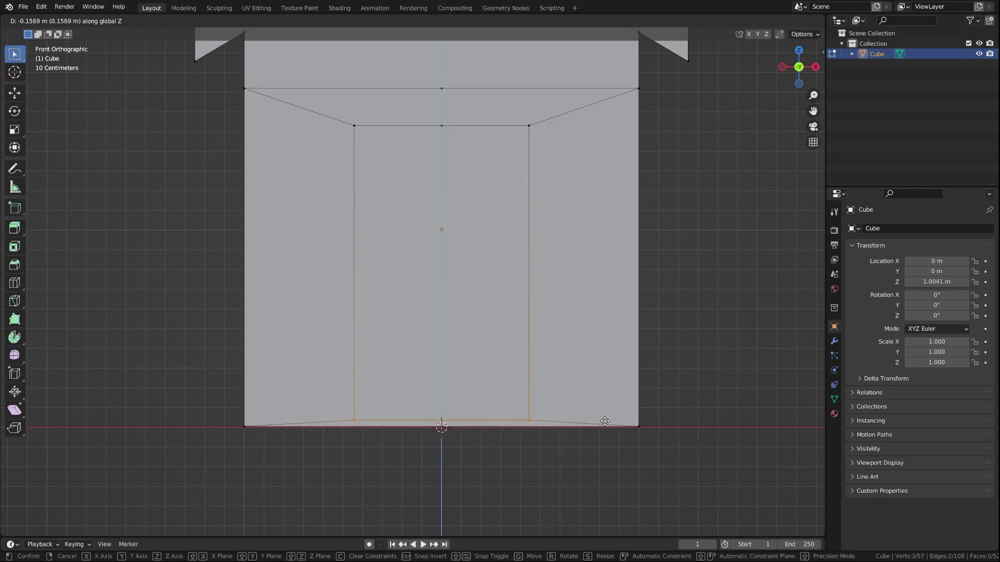
pyautogui.press('ctrl')
pyautogui.click(644, 426)
pyautogui.moveTo(636, 401); pyautogui.dragTo(573, 436, button='middle')
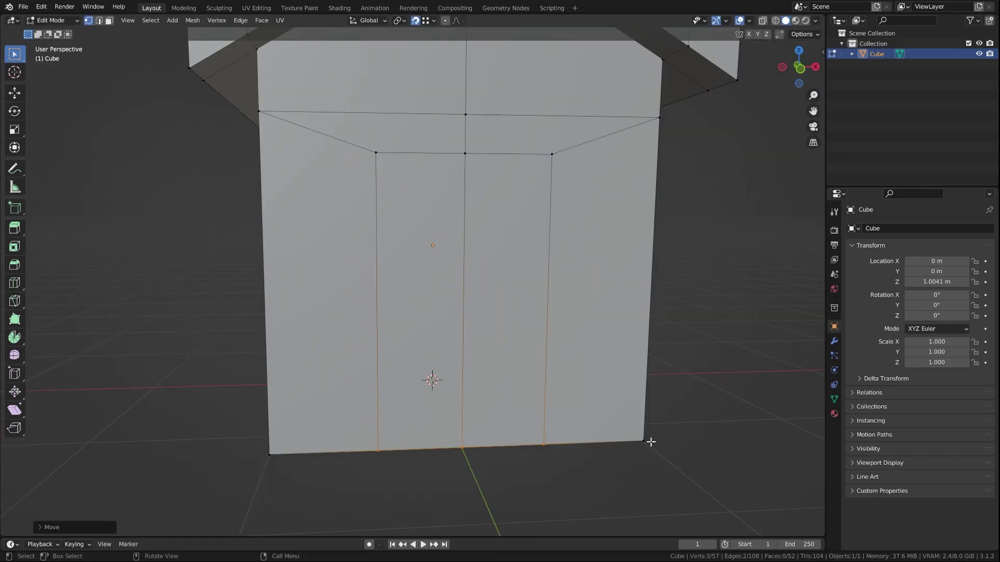
pyautogui.hotkey('ctrl', 'z')
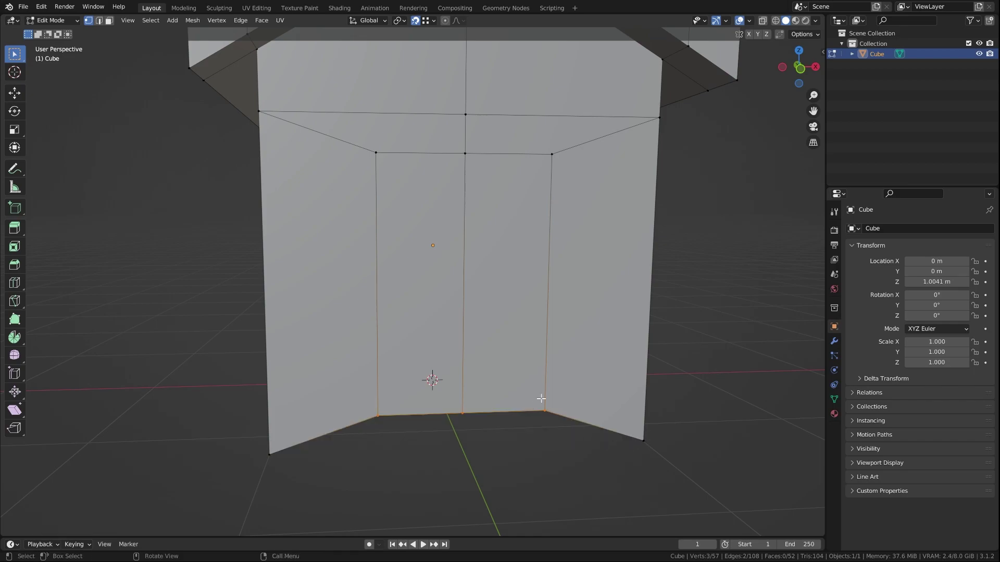
pyautogui.press('g')
pyautogui.press('z')
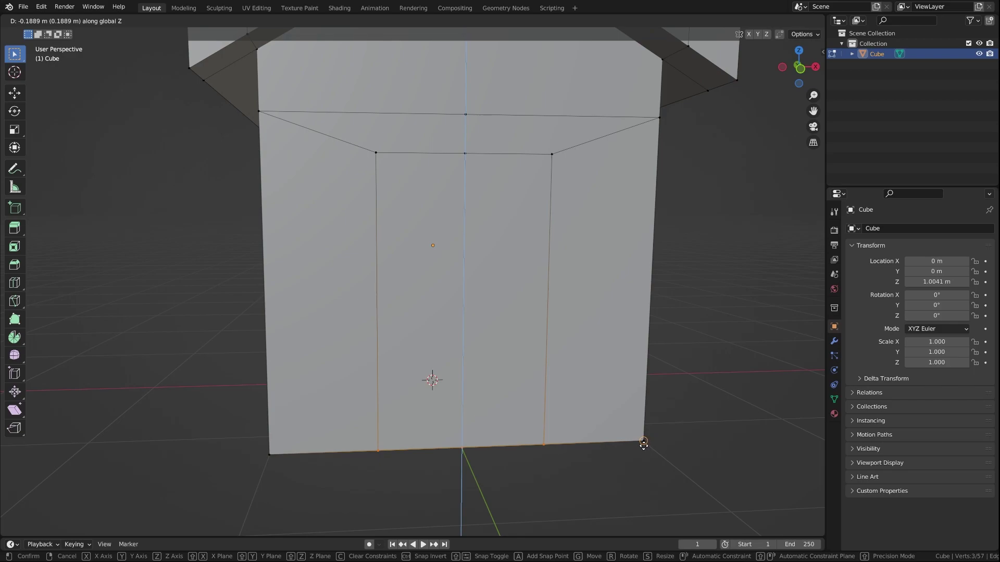
pyautogui.click(644, 442)
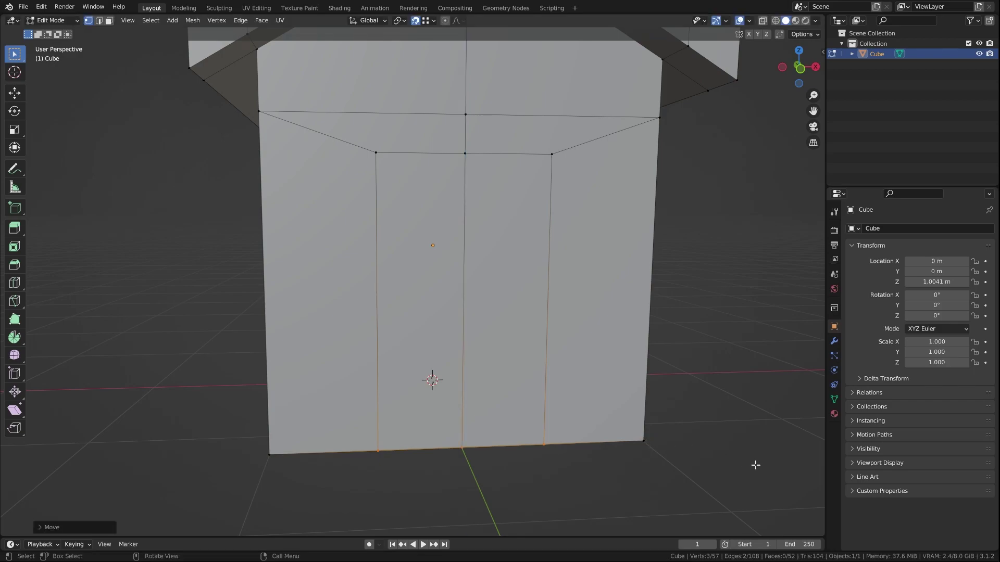
# Turn off snapping and extrude the two door faces about 0.30 m into the wall
pyautogui.click(414, 20)
pyautogui.click(109, 25)
pyautogui.click(405, 316)
pyautogui.keyDown('shift'); pyautogui.click(495, 314); pyautogui.keyUp('shift')
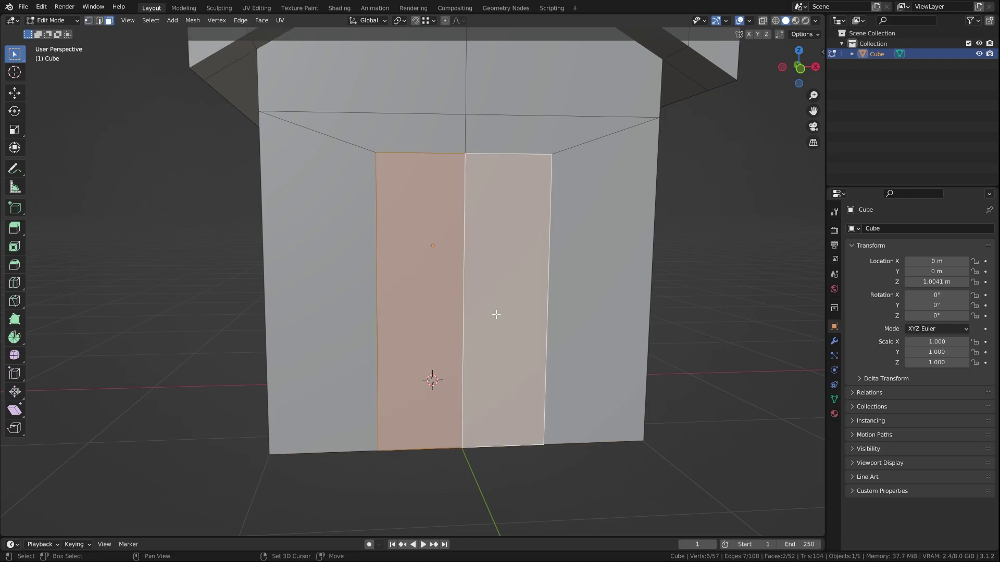
pyautogui.press('e')
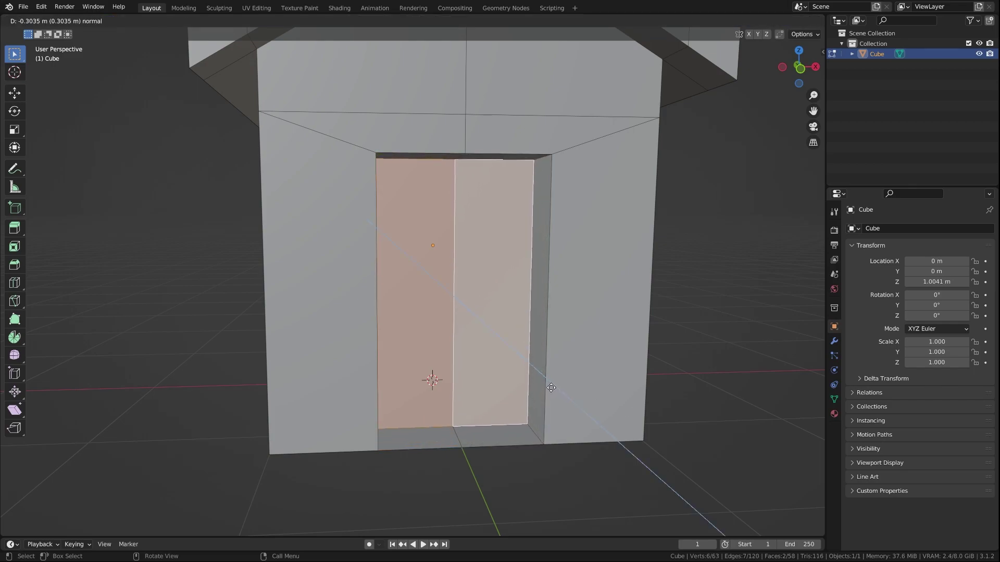
pyautogui.click(508, 442)
# Delete the two floor faces of the door recess
pyautogui.click(430, 445)
pyautogui.keyDown('shift'); pyautogui.click(493, 436); pyautogui.keyUp('shift')
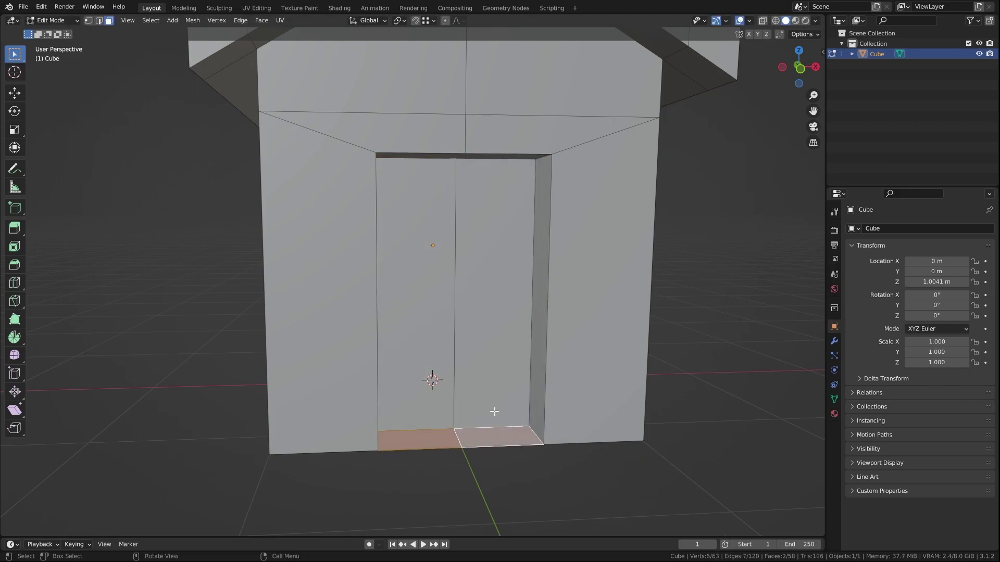
pyautogui.moveTo(493, 411)
pyautogui.mouseDown(button='middle')
pyautogui.moveTo(453, 411)
pyautogui.moveTo(440, 364)
pyautogui.moveTo(417, 342)
pyautogui.mouseUp(button='middle')
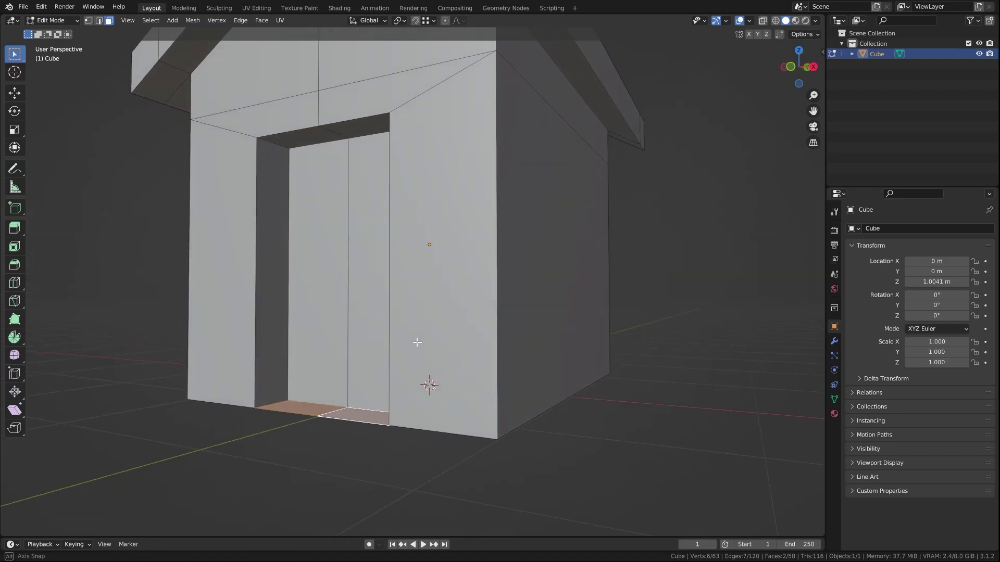
pyautogui.press('x')
pyautogui.click(385, 296)
# Move the left and right door panel faces along Y to set them back
pyautogui.press('b')
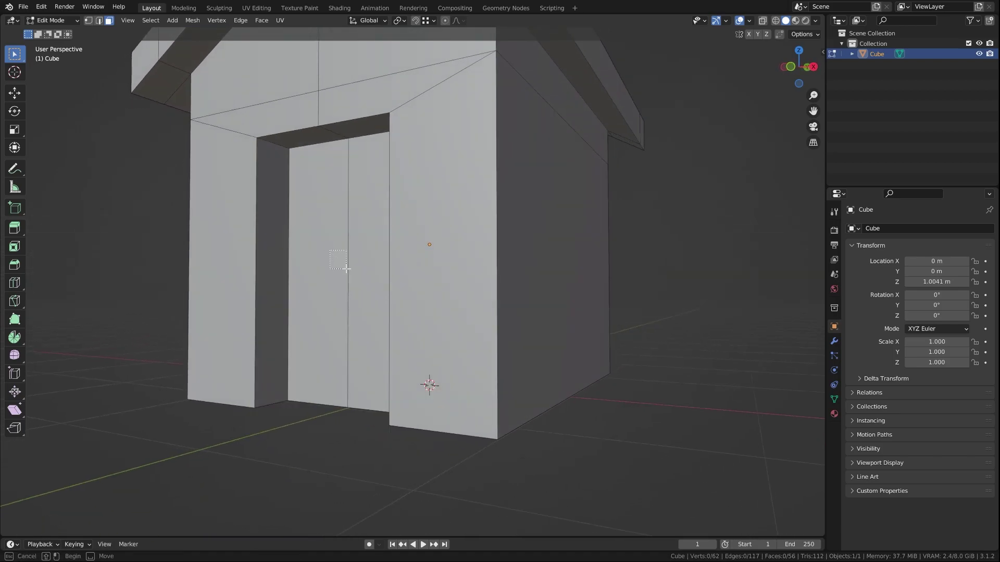
pyautogui.moveTo(351, 268); pyautogui.dragTo(351, 339, button='middle')
pyautogui.click(351, 339)
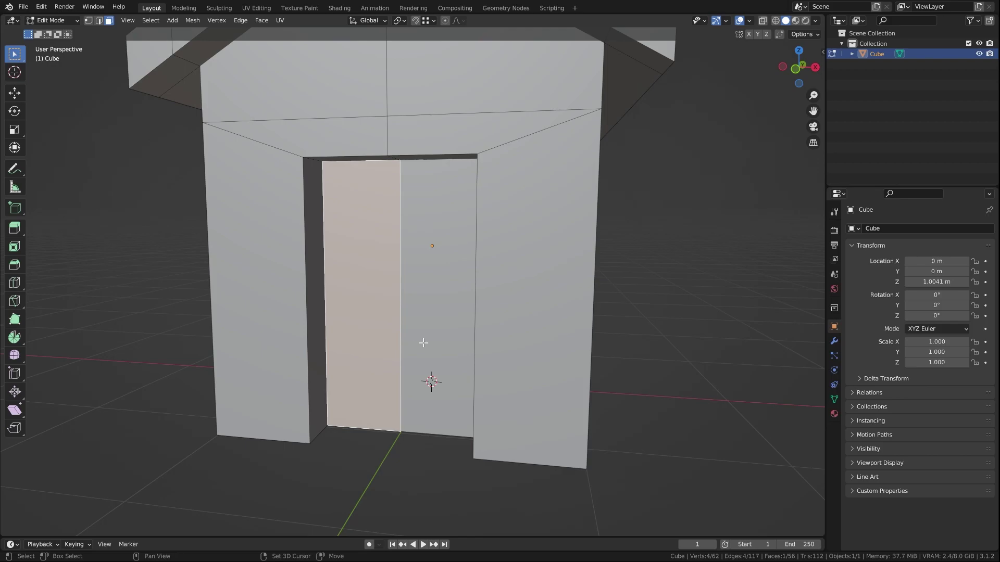
pyautogui.keyDown('shift'); pyautogui.click(423, 343); pyautogui.keyUp('shift')
pyautogui.moveTo(423, 342)
pyautogui.mouseDown(button='middle')
pyautogui.moveTo(484, 335)
pyautogui.moveTo(561, 348)
pyautogui.moveTo(558, 336)
pyautogui.moveTo(557, 344)
pyautogui.mouseUp(button='middle')
pyautogui.press('g')
pyautogui.press('y')
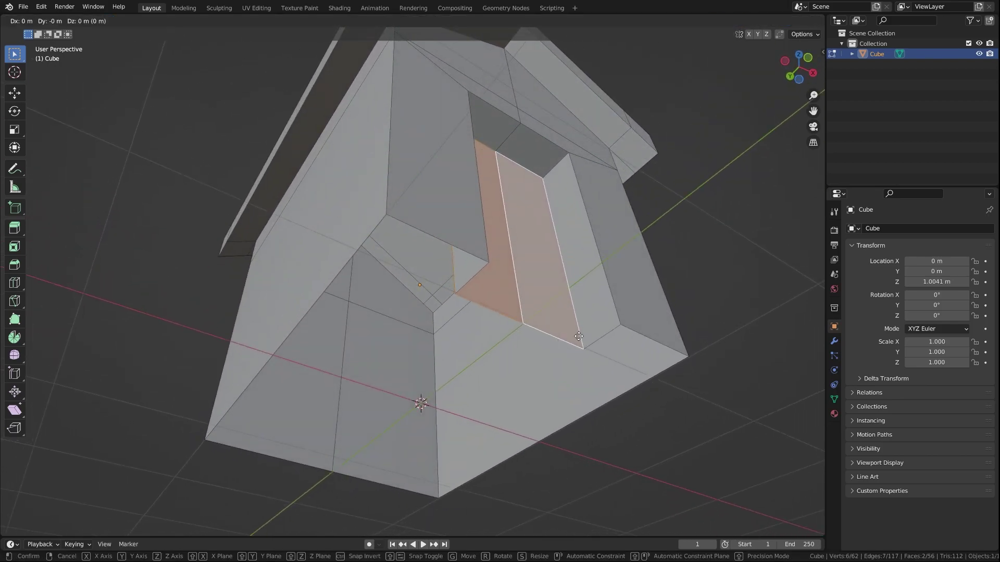
pyautogui.click(599, 333)
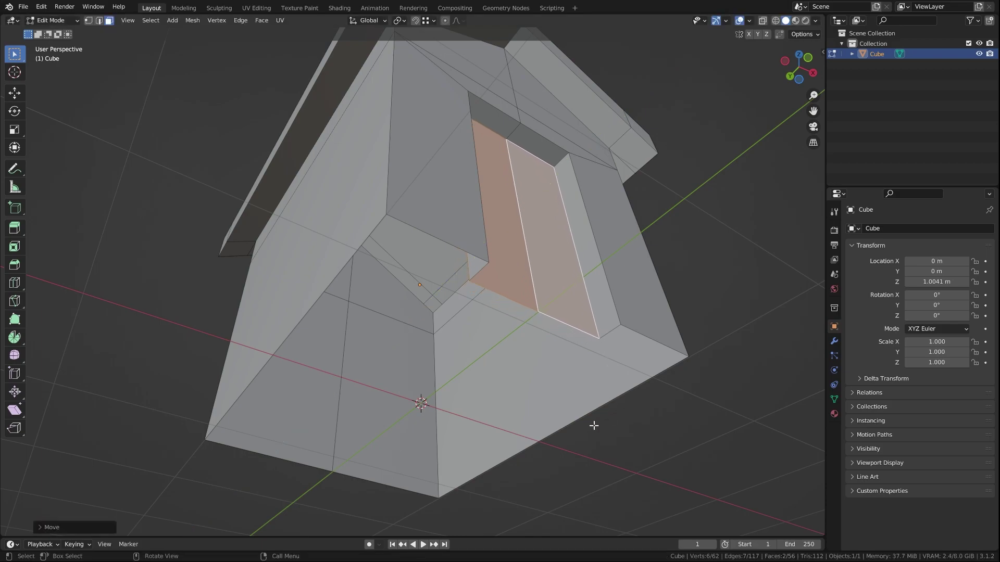
# Turn to the front wall and sketch, then clear, the planned window positions
pyautogui.moveTo(563, 343)
pyautogui.mouseDown(button='middle')
pyautogui.moveTo(526, 344)
pyautogui.moveTo(376, 243)
pyautogui.mouseUp(button='middle')
pyautogui.scroll(1, 526, 343)
pyautogui.moveTo(376, 243)
pyautogui.mouseDown()
pyautogui.moveTo(440, 290)
pyautogui.moveTo(377, 306)
pyautogui.moveTo(375, 241)
pyautogui.mouseUp()
pyautogui.moveTo(282, 248)
pyautogui.mouseDown()
pyautogui.moveTo(314, 247)
pyautogui.moveTo(328, 311)
pyautogui.mouseUp()
pyautogui.press('Escape')
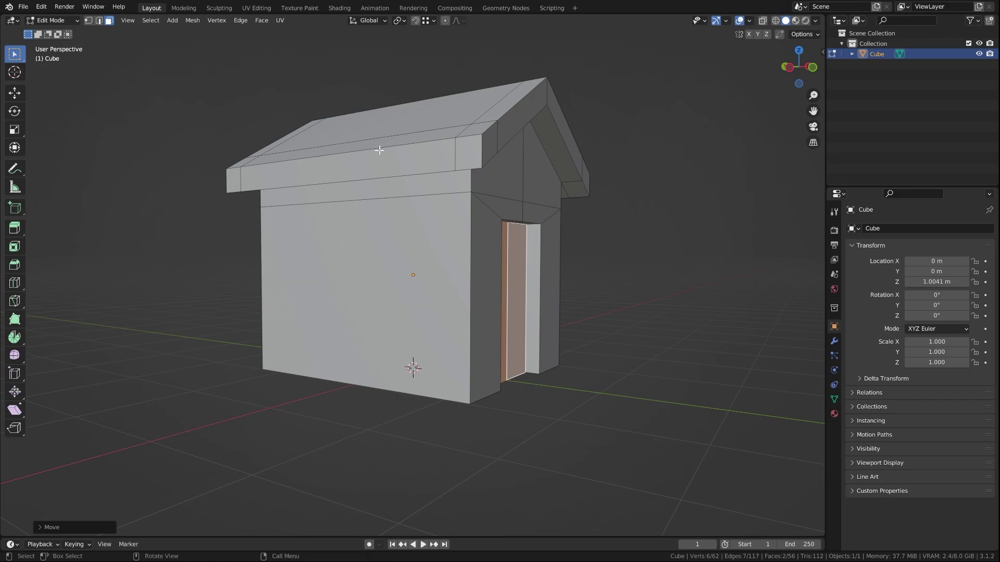
# Add a centred vertical loop cut and a lower horizontal loop flattened with S Z 0
pyautogui.hotkey('ctrl', 'r')
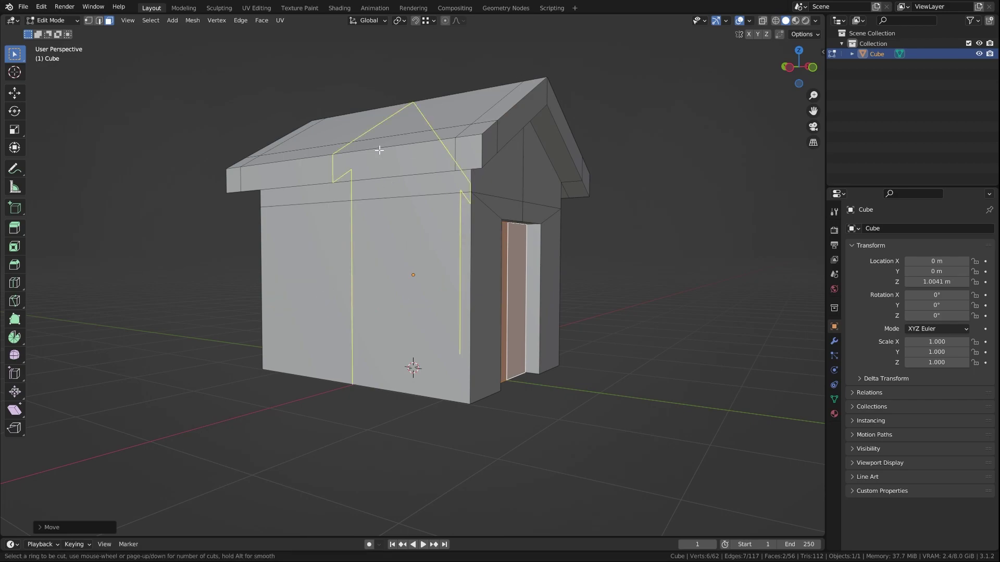
pyautogui.click(350, 172)
pyautogui.rightClick(350, 172)
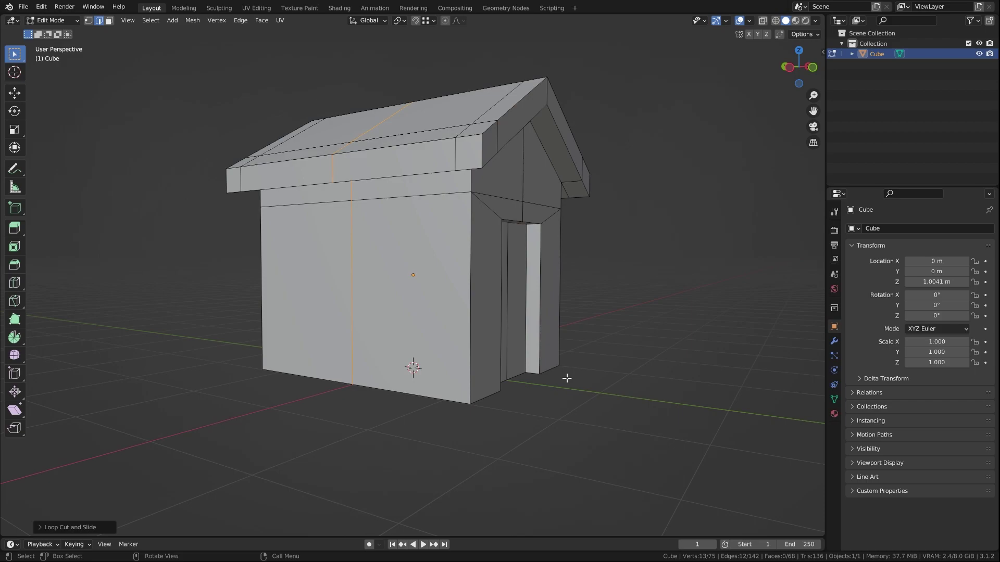
pyautogui.hotkey('ctrl', 'r')
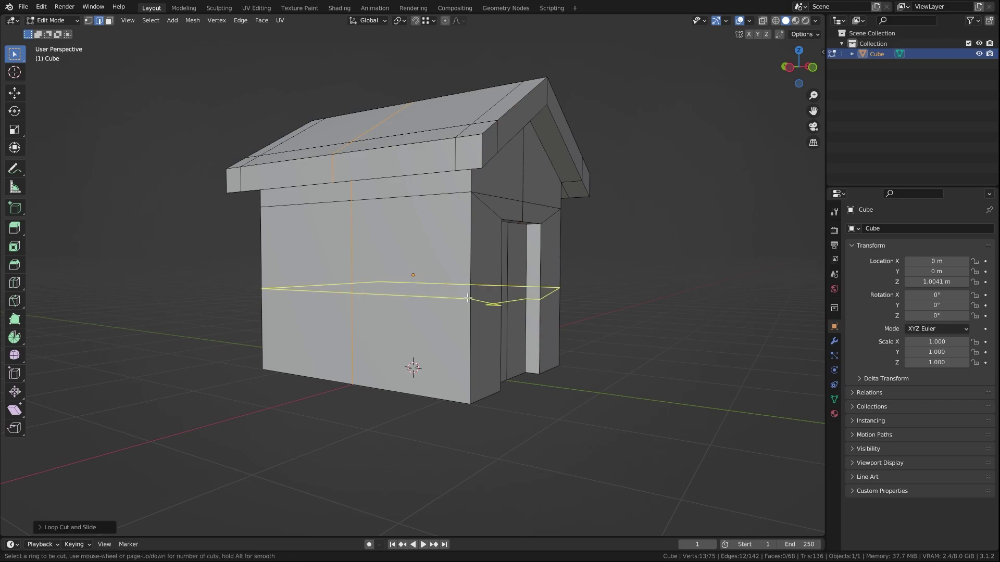
pyautogui.moveTo(468, 297); pyautogui.dragTo(469, 331)
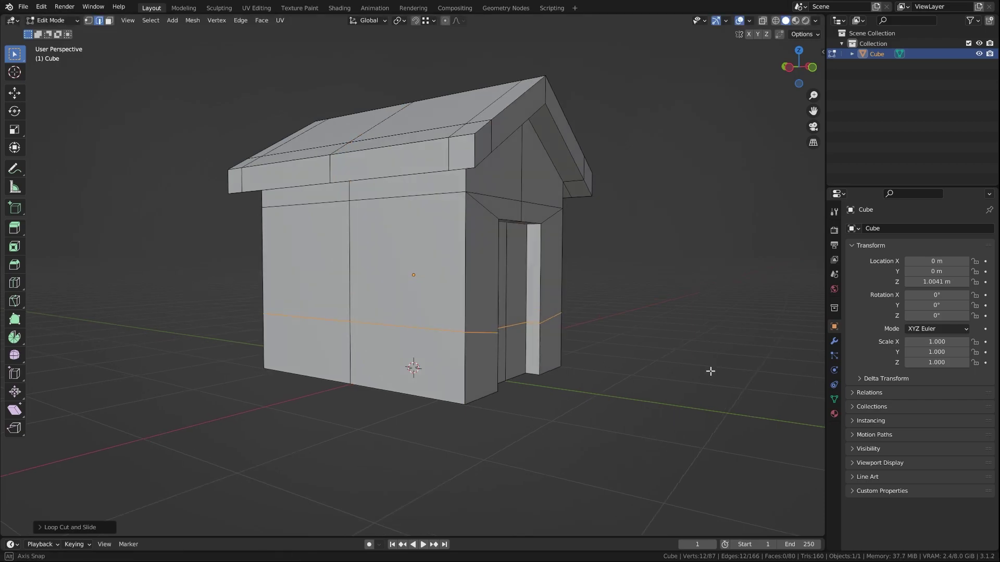
pyautogui.moveTo(710, 371)
pyautogui.mouseDown(button='middle')
pyautogui.moveTo(602, 375)
pyautogui.moveTo(692, 363)
pyautogui.mouseUp(button='middle')
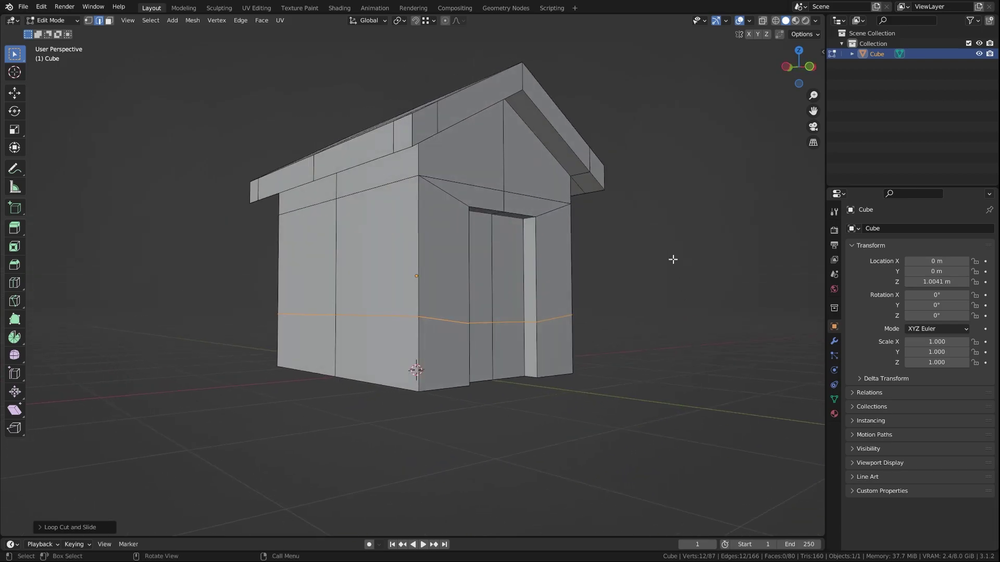
pyautogui.press('s')
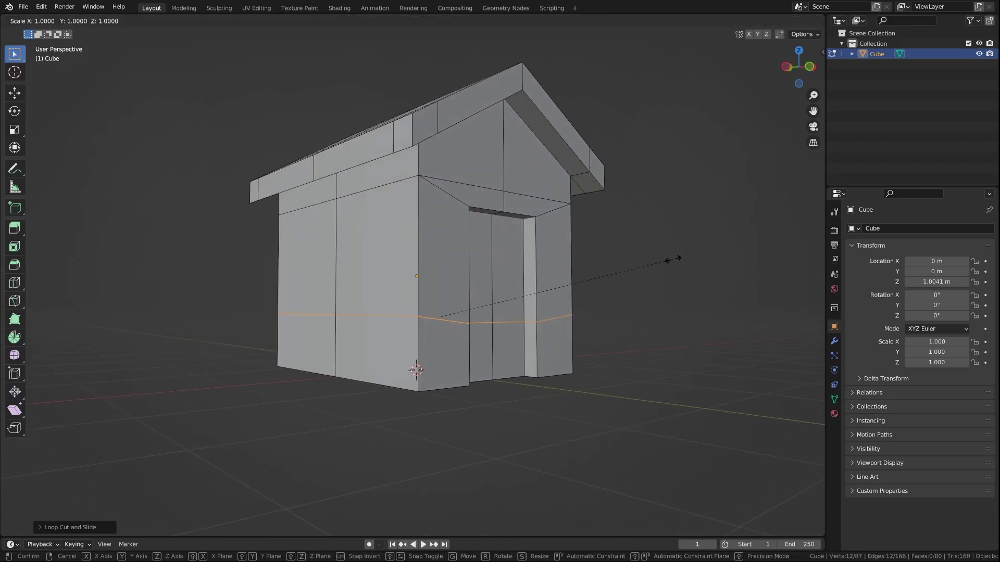
pyautogui.press('z')
pyautogui.press('0')
pyautogui.press('Return')
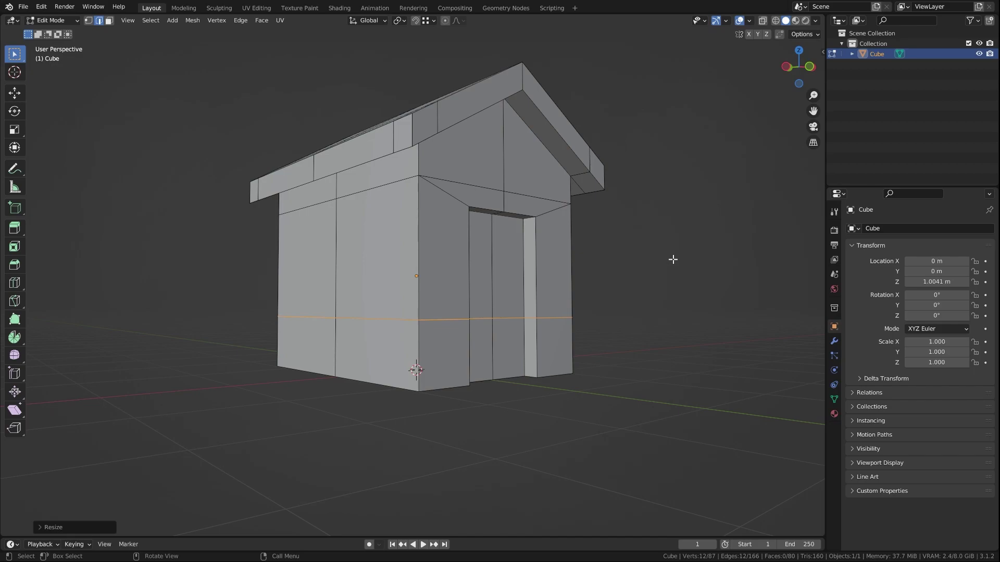
pyautogui.moveTo(673, 260); pyautogui.dragTo(378, 311, button='middle')
pyautogui.press('ctrl')
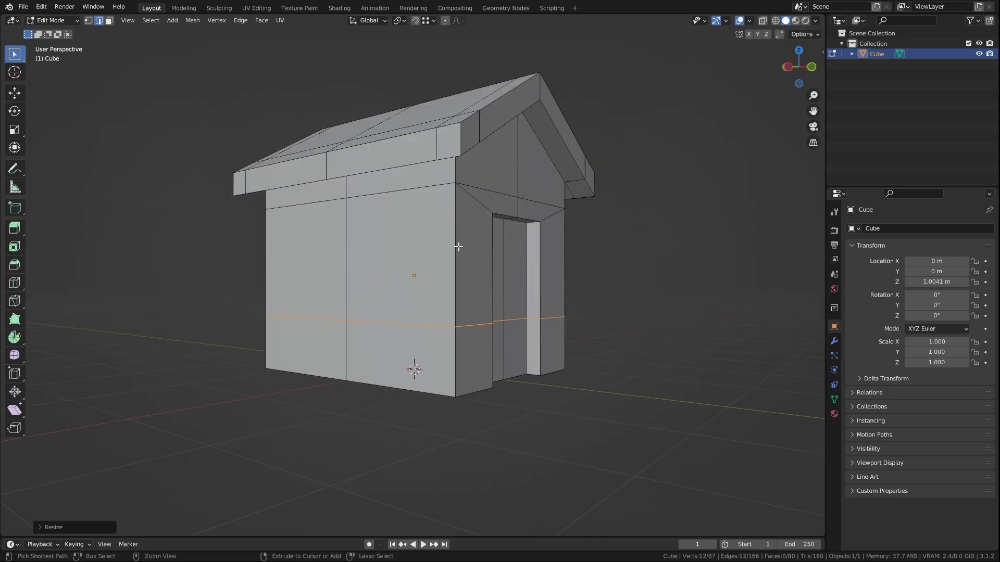
# Add a second horizontal loop cut, flatten it, and raise it along Z
pyautogui.hotkey('ctrl', 'r')
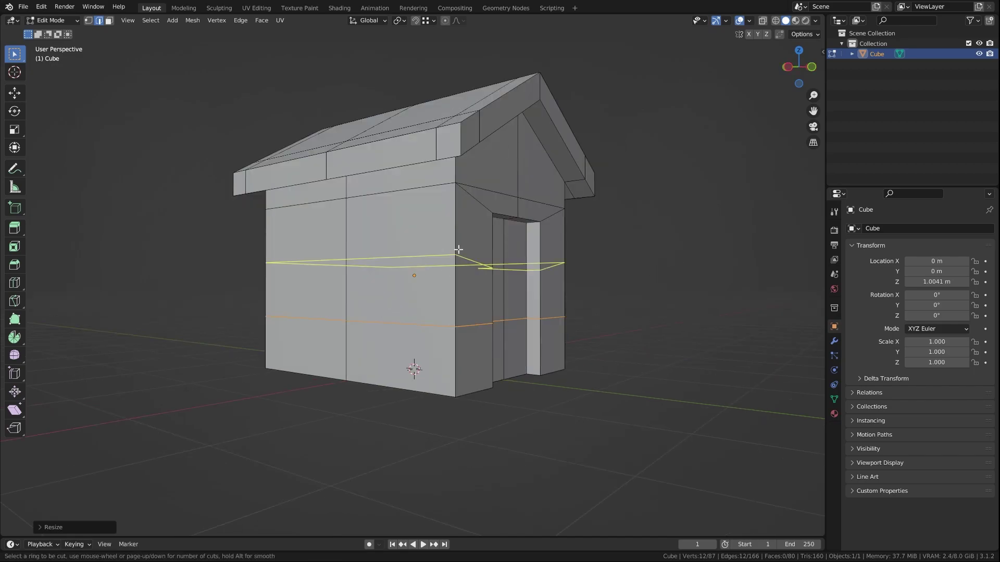
pyautogui.click(457, 253)
pyautogui.rightClick(458, 253)
pyautogui.write('s')
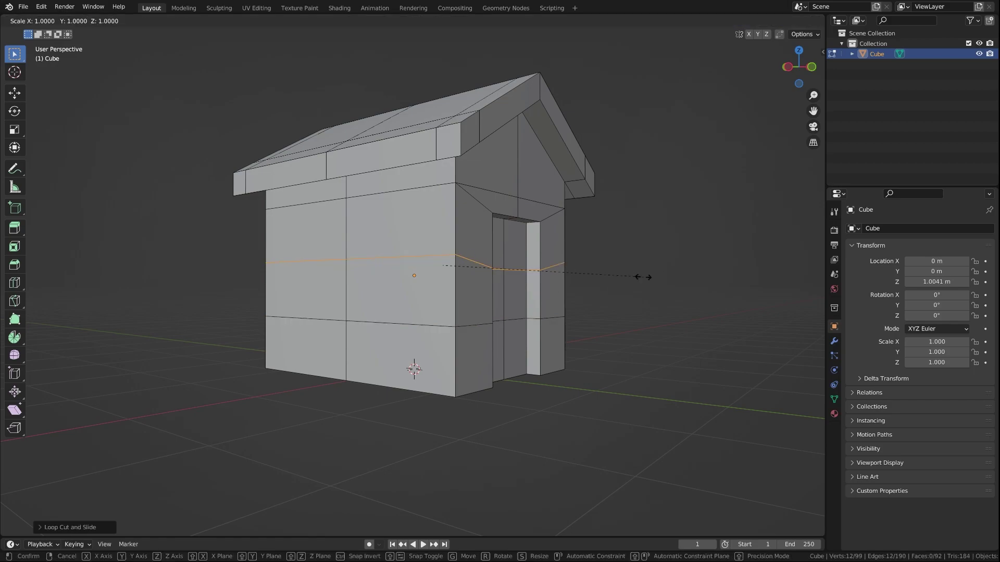
pyautogui.write('z0')
pyautogui.press('Return')
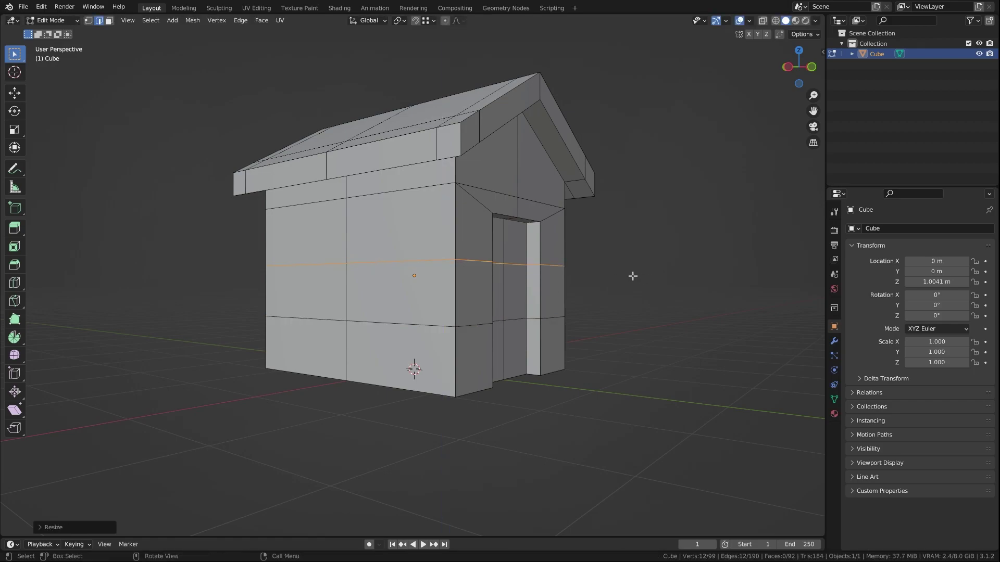
pyautogui.press('g')
pyautogui.press('z')
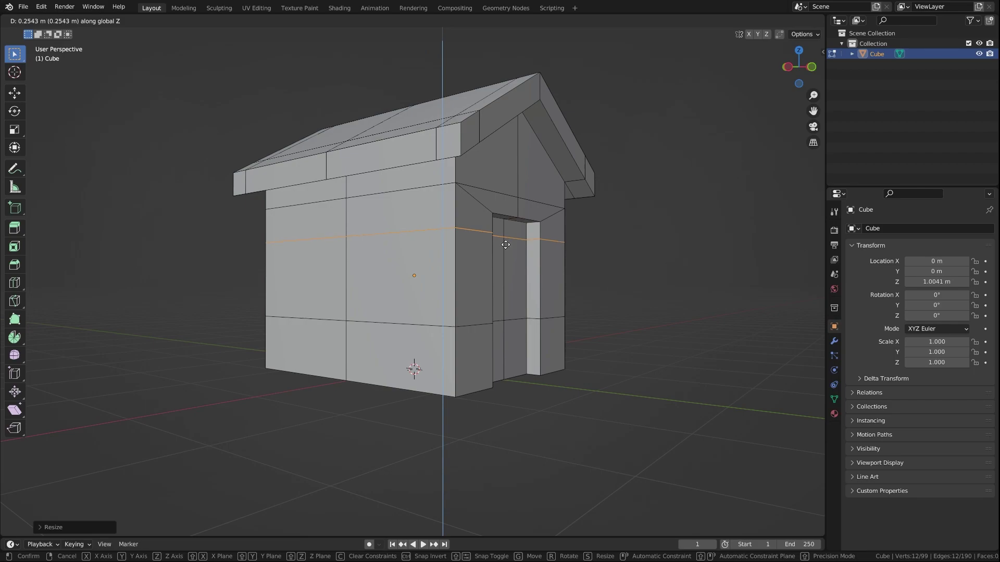
pyautogui.click(505, 245)
# Raise the lower horizontal edge loop slightly along Z
pyautogui.keyDown('alt'); pyautogui.click(440, 319); pyautogui.keyUp('alt')
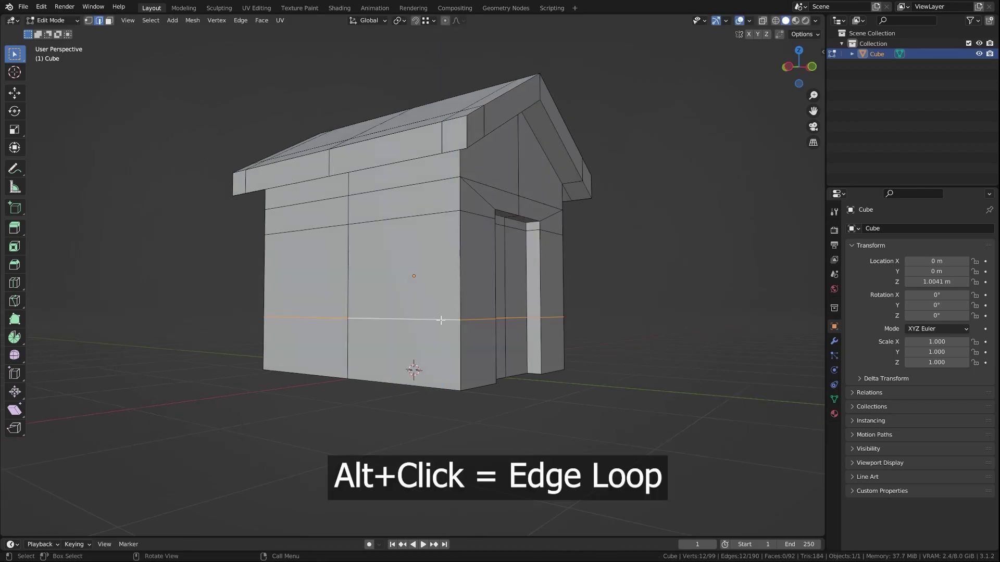
pyautogui.press('g')
pyautogui.press('z')
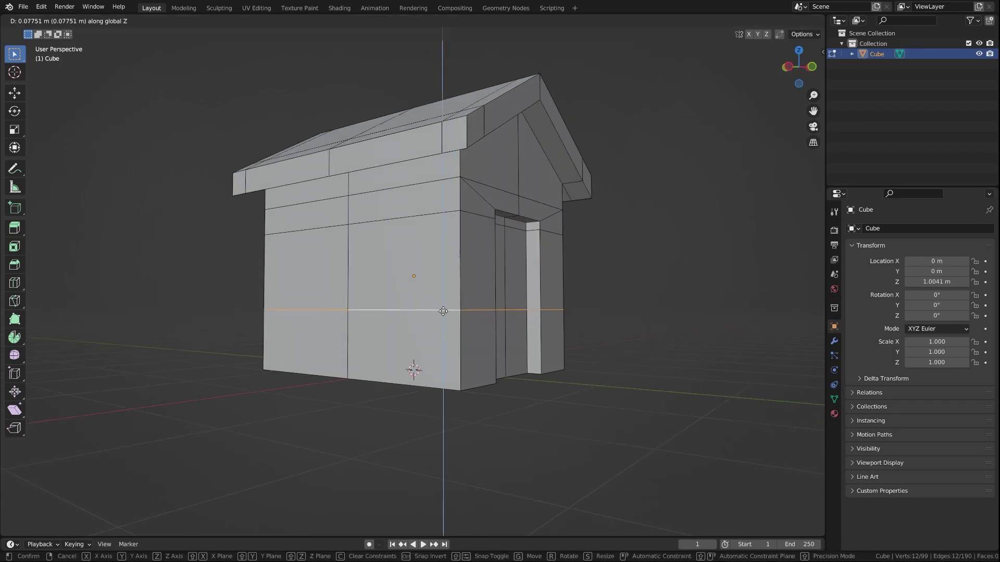
pyautogui.click(446, 307)
pyautogui.moveTo(446, 307); pyautogui.dragTo(679, 344, button='middle')
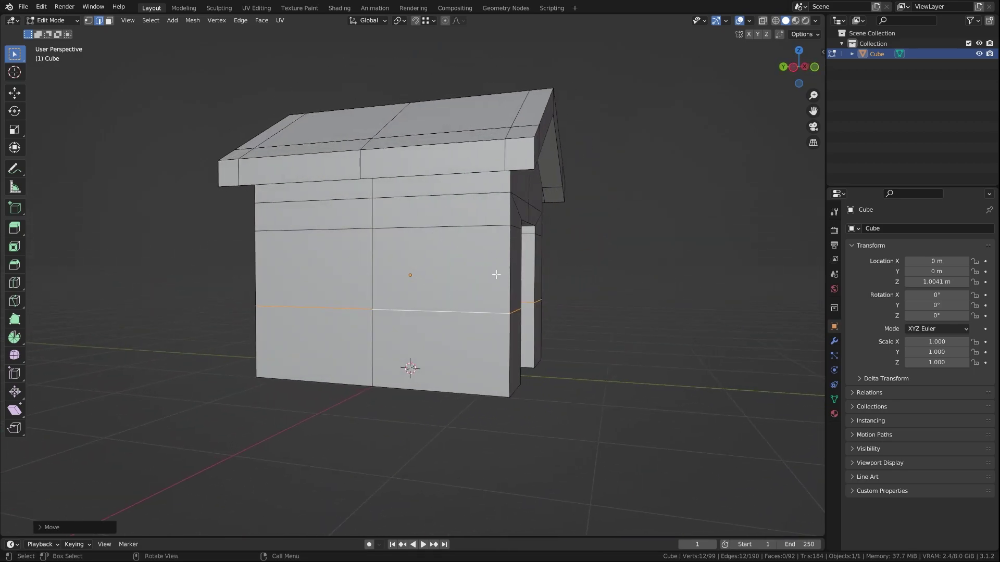
pyautogui.press('3')
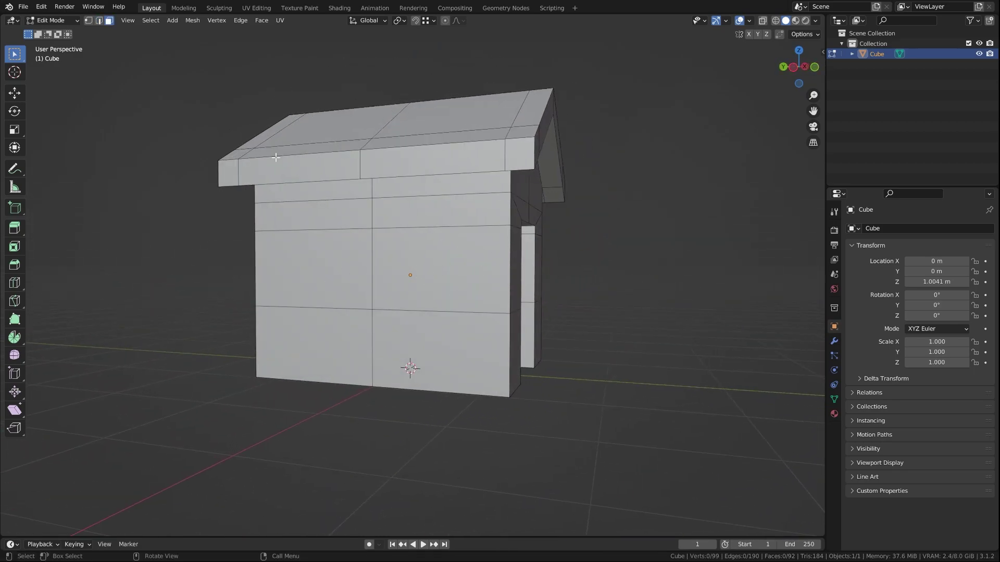
# Select the four middle-band wall faces and inset them individually as window frames
pyautogui.click(324, 292)
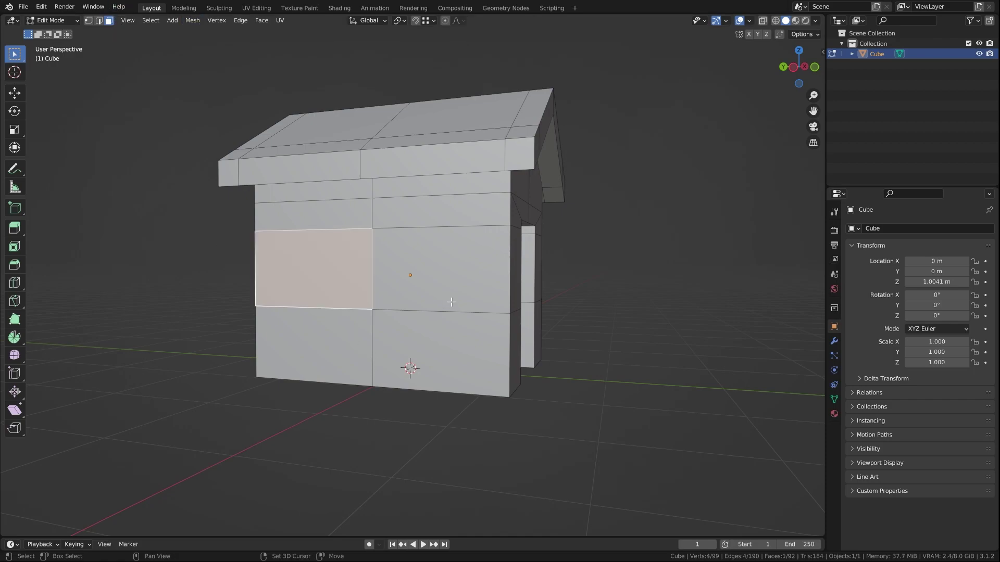
pyautogui.keyDown('shift'); pyautogui.click(453, 301); pyautogui.keyUp('shift')
pyautogui.moveTo(643, 343)
pyautogui.mouseDown(button='middle')
pyautogui.moveTo(527, 341)
pyautogui.moveTo(419, 288)
pyautogui.mouseUp(button='middle')
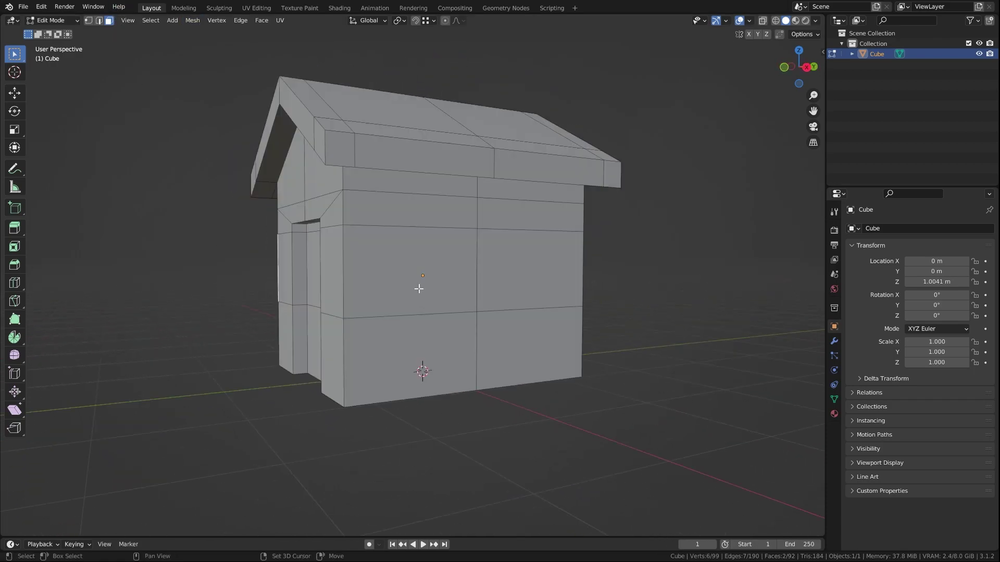
pyautogui.keyDown('shift'); pyautogui.click(419, 288); pyautogui.keyUp('shift')
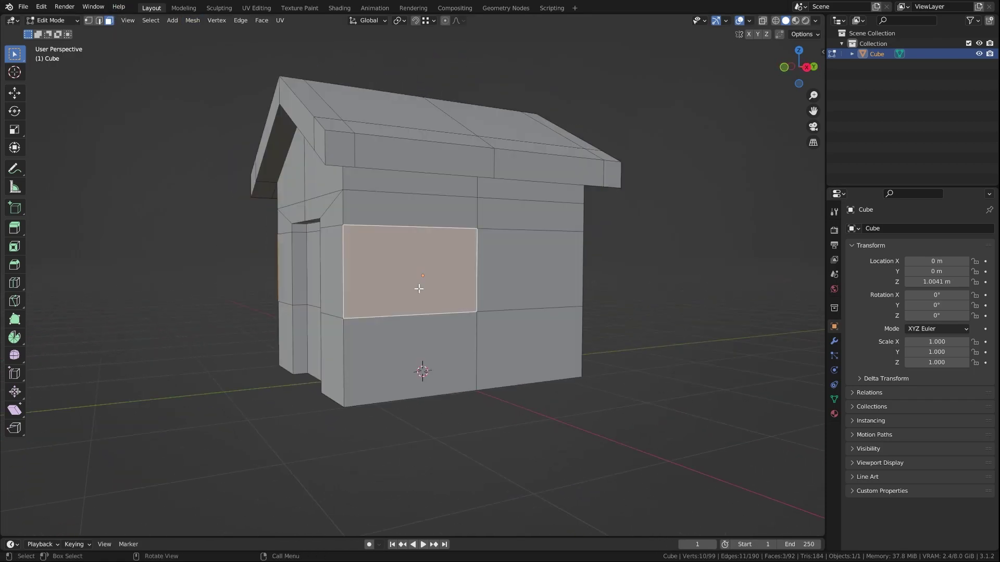
pyautogui.keyDown('shift'); pyautogui.click(518, 277); pyautogui.keyUp('shift')
pyautogui.moveTo(298, 400)
pyautogui.mouseDown(button='middle')
pyautogui.moveTo(563, 348)
pyautogui.moveTo(555, 368)
pyautogui.mouseUp(button='middle')
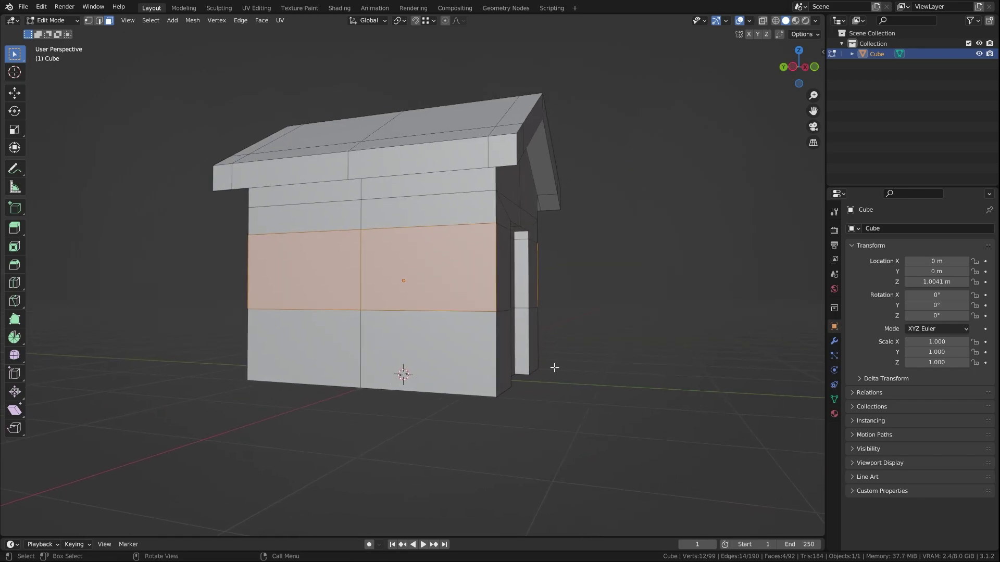
pyautogui.press('i')
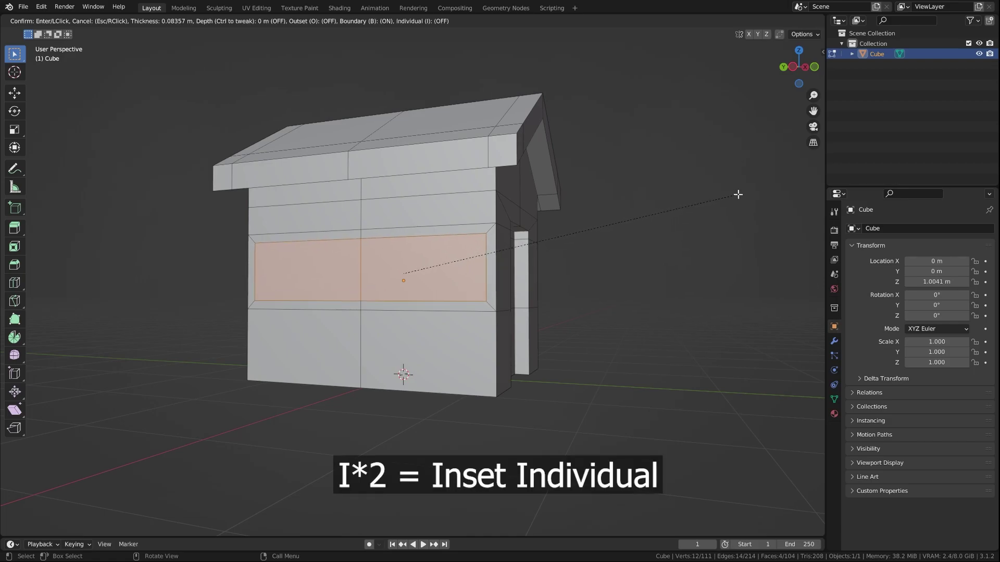
pyautogui.press('i')
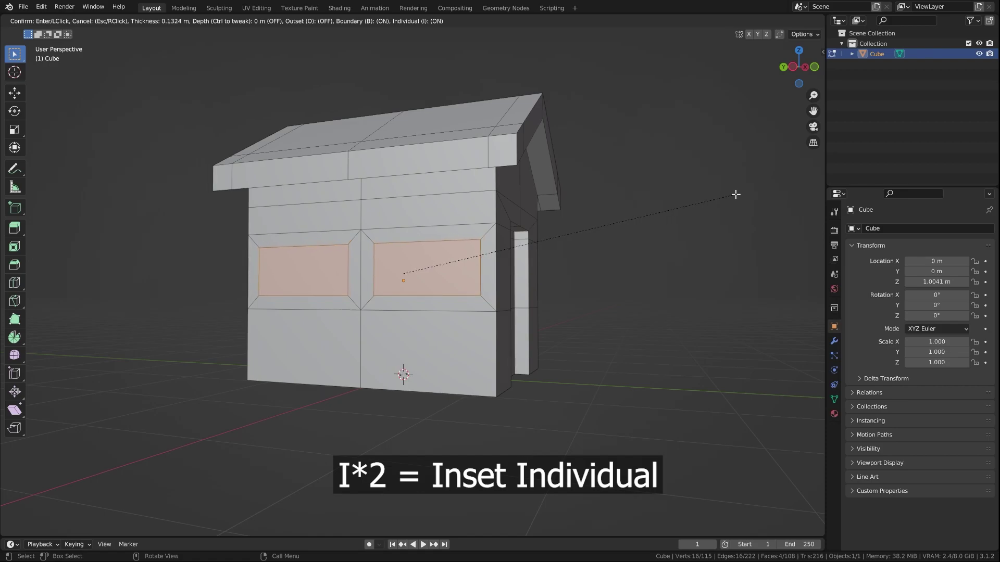
pyautogui.click(736, 193)
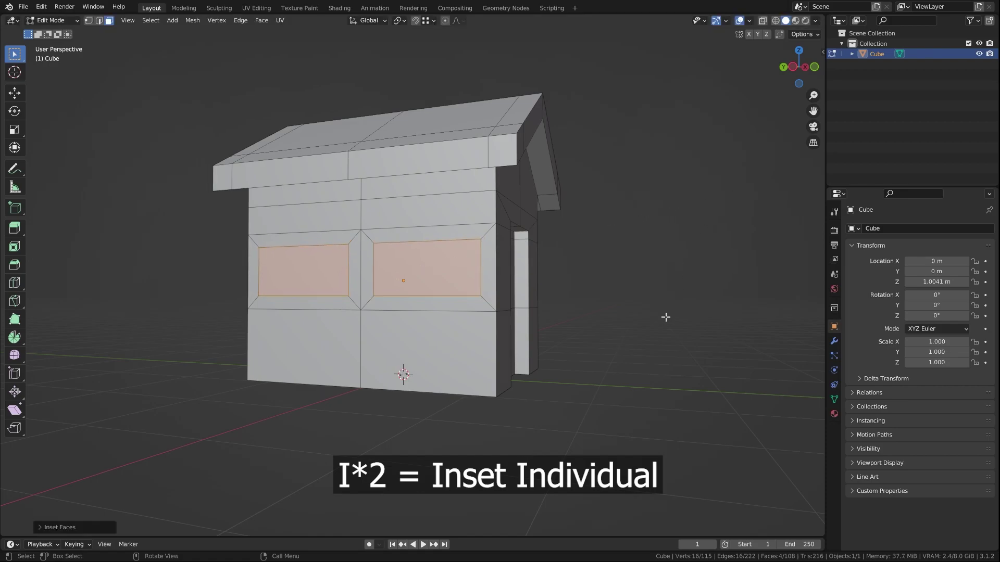
pyautogui.moveTo(402, 385); pyautogui.dragTo(287, 361, button='middle')
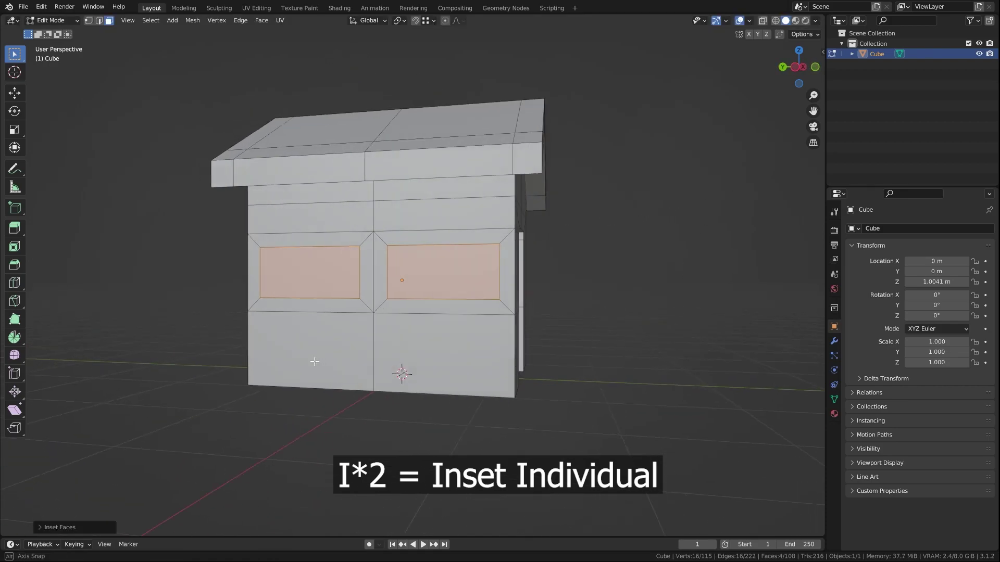
# Extrude the window faces about 0.05 m into the wall, then return to Object Mode
pyautogui.hotkey('alt', 'e')
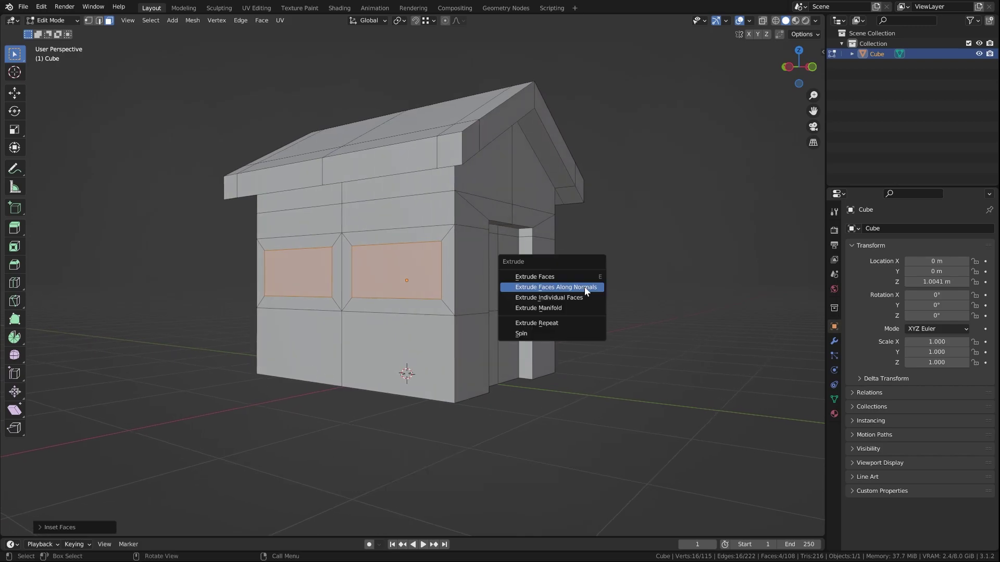
pyautogui.click(584, 286)
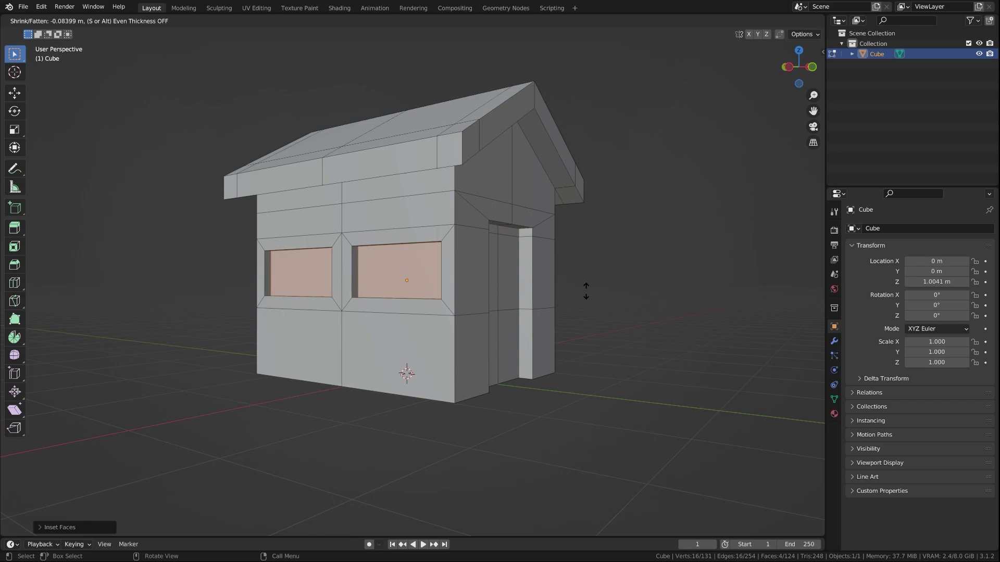
pyautogui.press('shift')
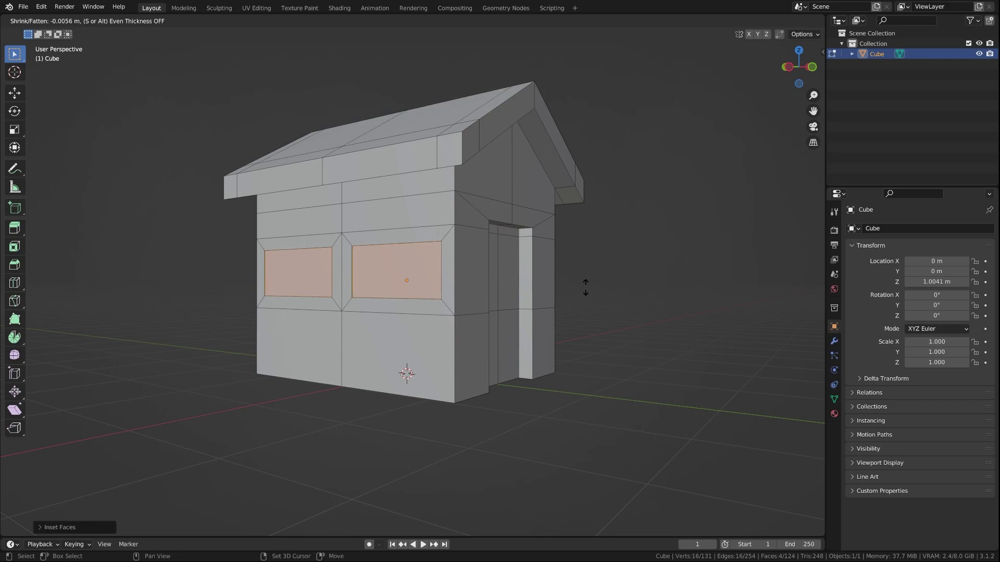
pyautogui.click(577, 313)
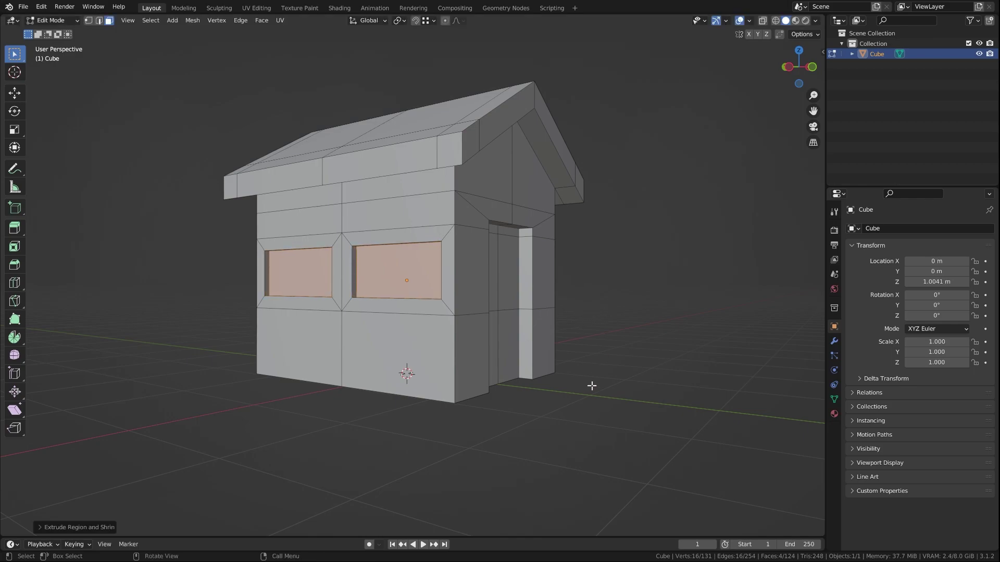
pyautogui.press('Tab')
pyautogui.click(661, 259)
pyautogui.moveTo(711, 249)
pyautogui.mouseDown(button='middle')
pyautogui.moveTo(699, 265)
pyautogui.moveTo(576, 290)
pyautogui.mouseUp(button='middle')
pyautogui.moveTo(398, 312)
pyautogui.mouseDown(button='middle')
pyautogui.moveTo(573, 299)
pyautogui.moveTo(589, 284)
pyautogui.mouseUp(button='middle')
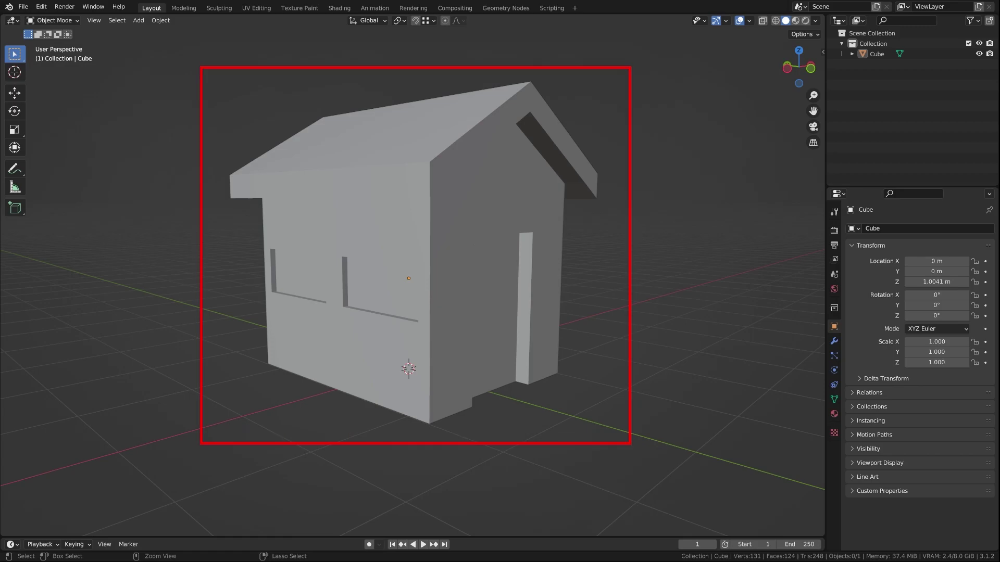
# Enable Cavity in the Viewport Shading options and orbit to inspect the house edges
pyautogui.click(818, 21)
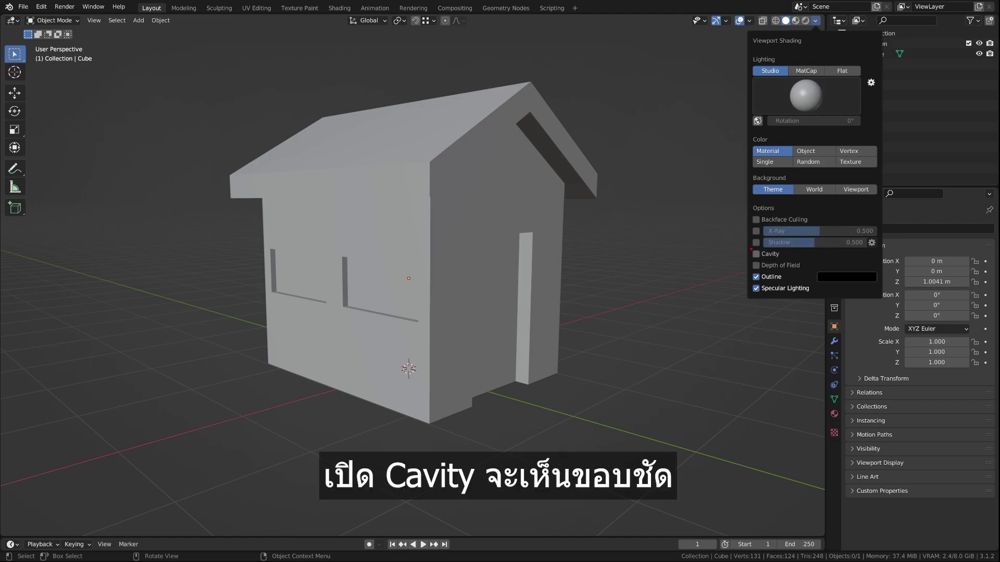
pyautogui.click(756, 254)
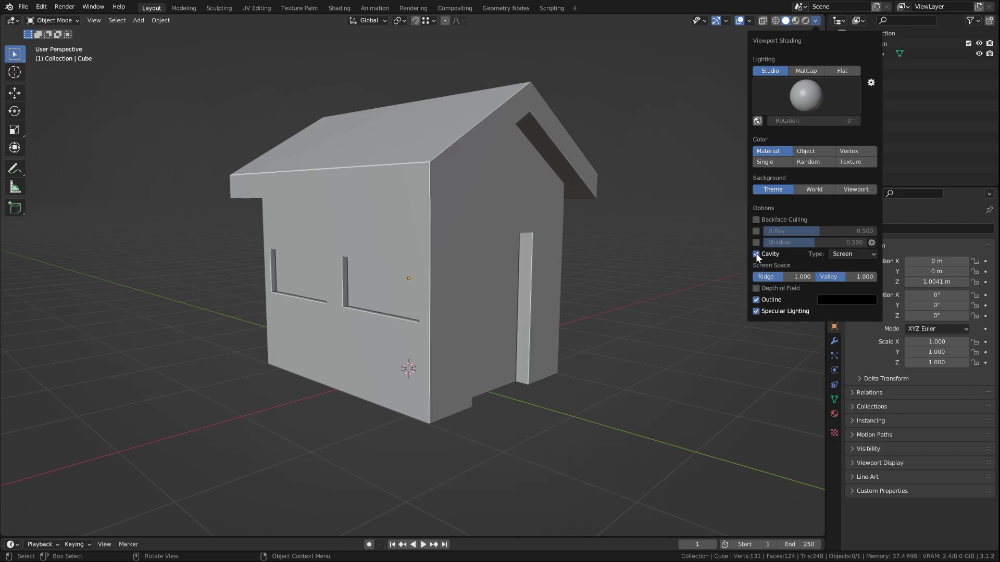
pyautogui.moveTo(489, 249); pyautogui.dragTo(447, 245, button='middle')
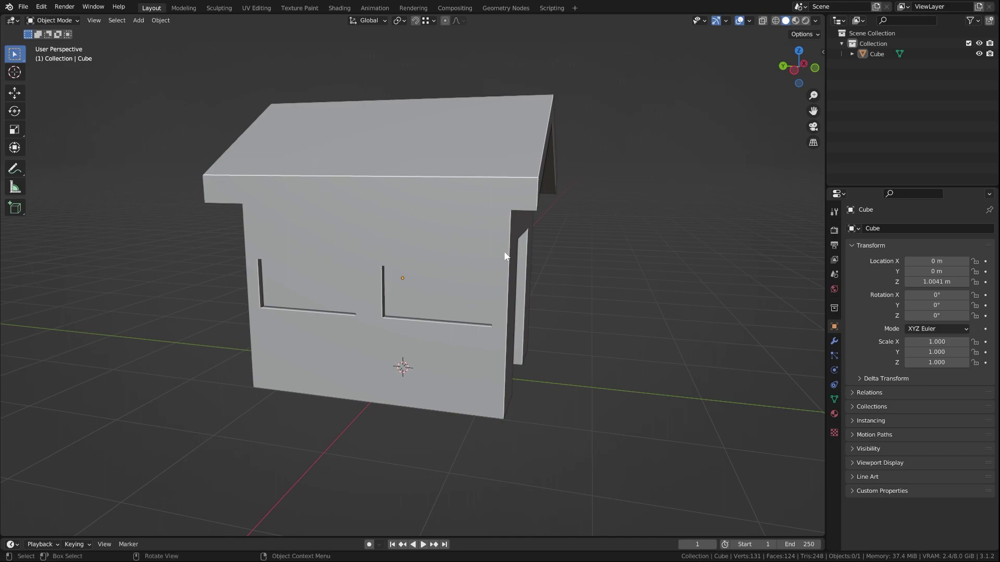
pyautogui.moveTo(504, 251); pyautogui.dragTo(395, 273, button='middle')
pyautogui.click(396, 273)
pyautogui.moveTo(347, 323)
pyautogui.mouseDown(button='middle')
pyautogui.moveTo(317, 311)
pyautogui.moveTo(326, 315)
pyautogui.mouseUp(button='middle')
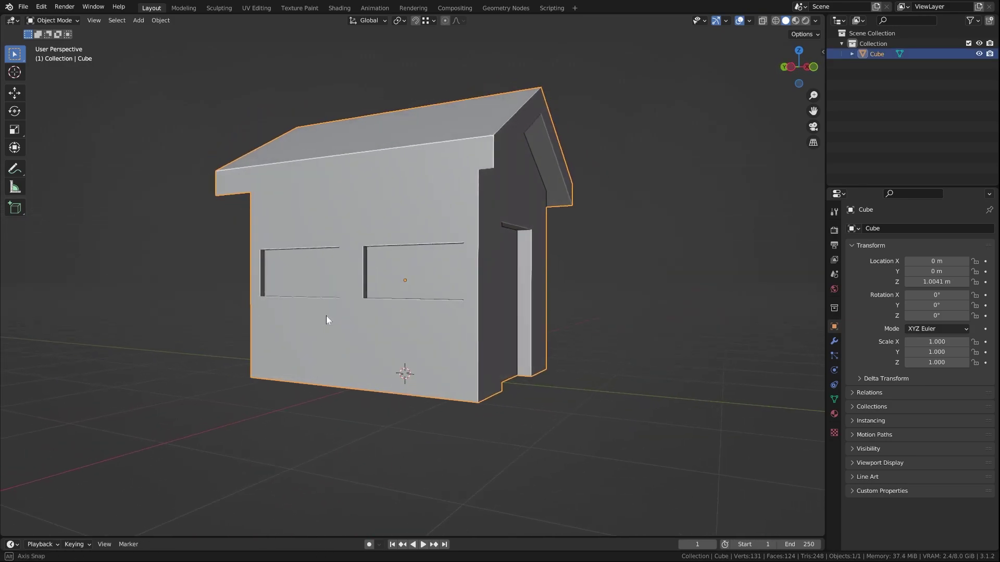
pyautogui.click(650, 338)
# In Edit Mode, duplicate both window faces in place and bring up the Separate menu
pyautogui.click(496, 246)
pyautogui.press('Tab')
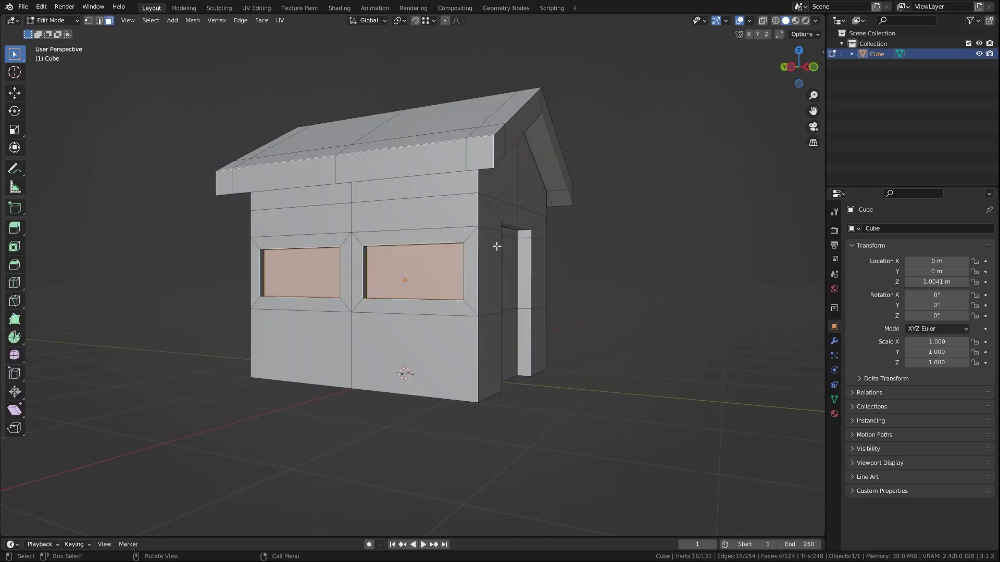
pyautogui.click(643, 273)
pyautogui.click(418, 271)
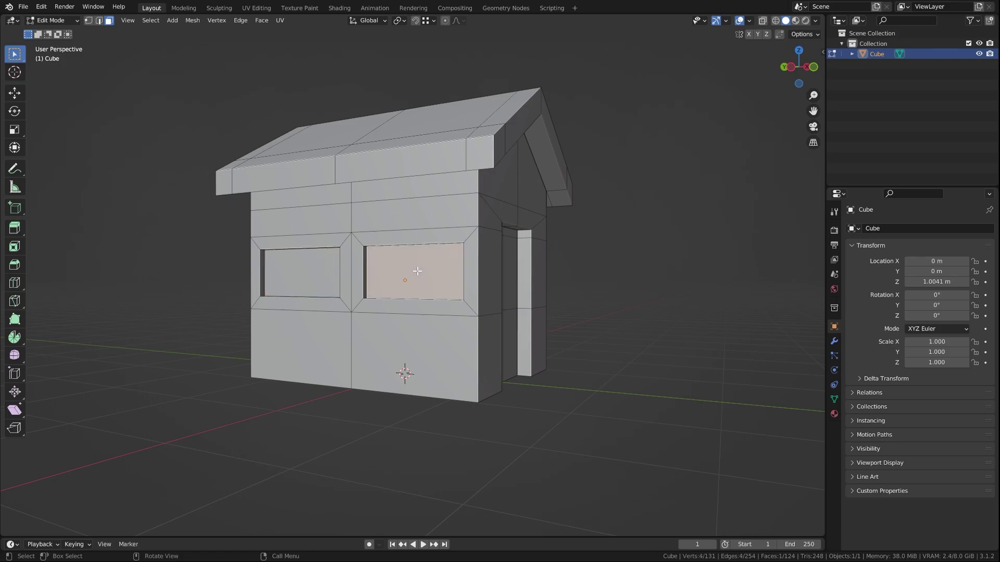
pyautogui.keyDown('shift'); pyautogui.click(305, 280); pyautogui.keyUp('shift')
pyautogui.moveTo(562, 268); pyautogui.dragTo(414, 281, button='middle')
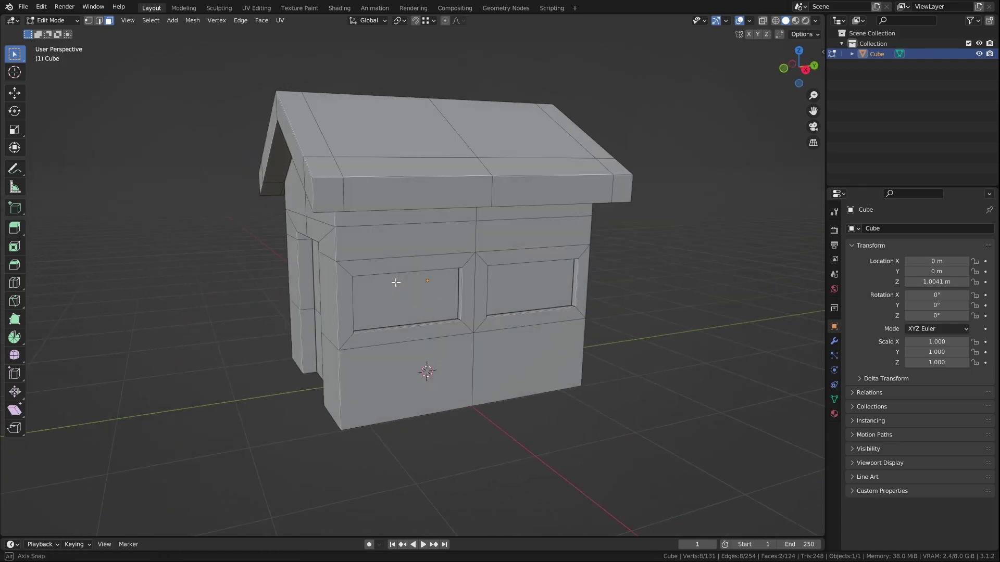
pyautogui.moveTo(354, 326); pyautogui.dragTo(562, 270, button='middle')
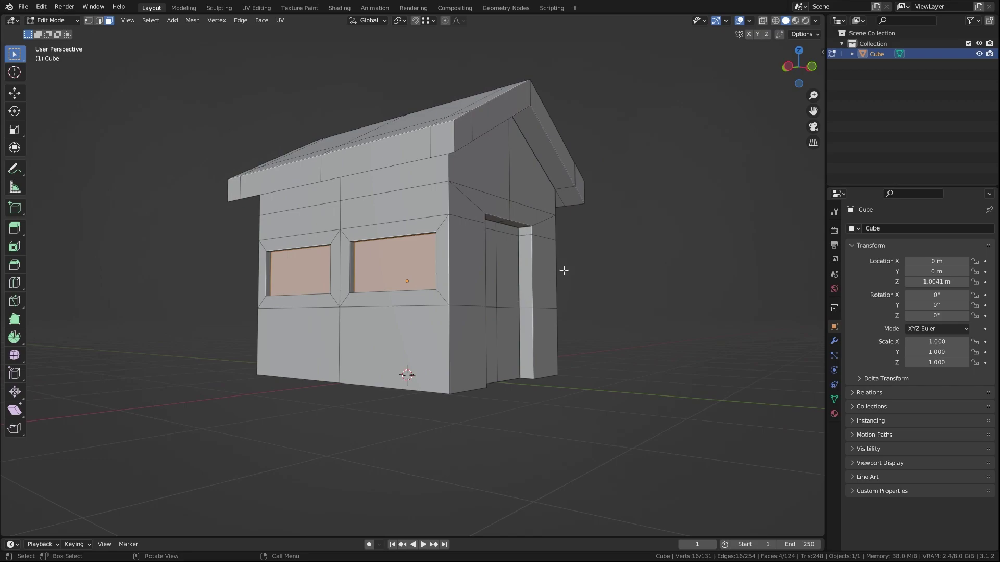
pyautogui.hotkey('shift', 'd')
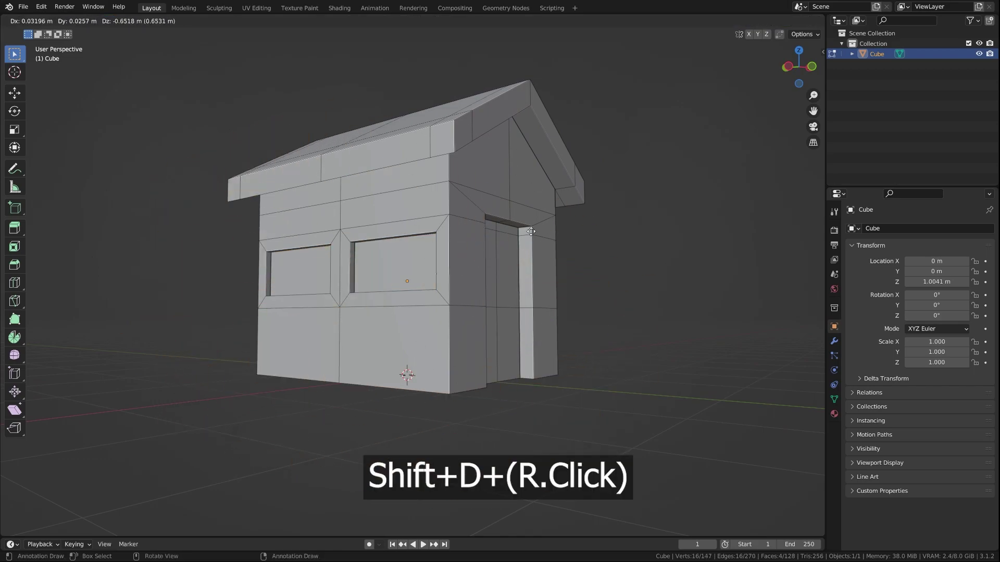
pyautogui.rightClick(458, 260)
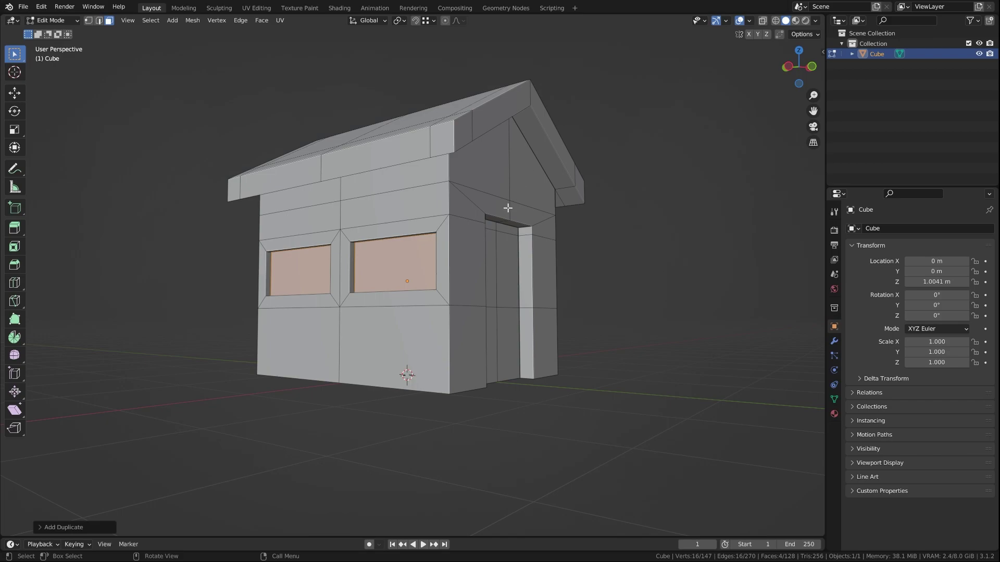
pyautogui.press('p')
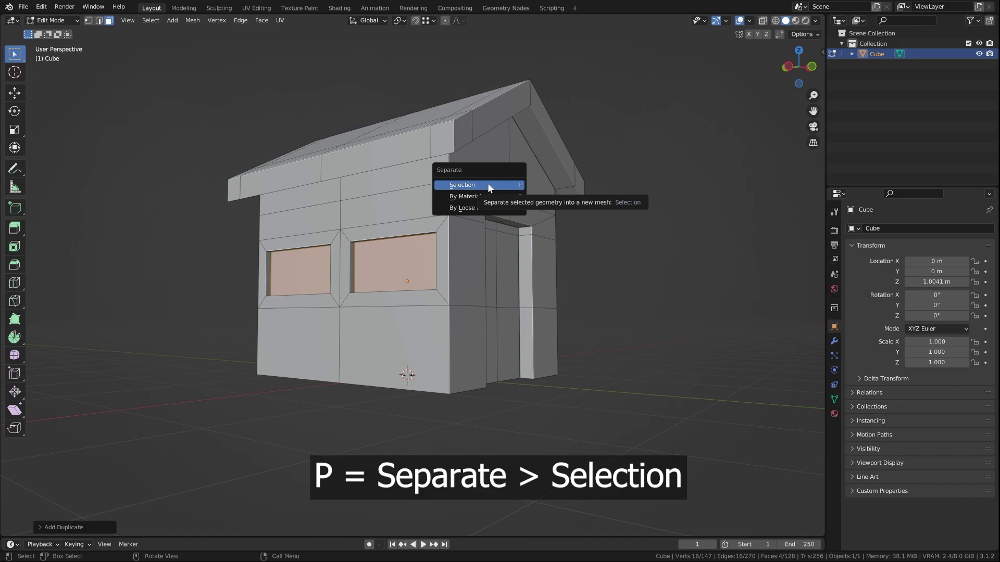
# Separate the copied window faces by selection and return to Object Mode
pyautogui.click(489, 186)
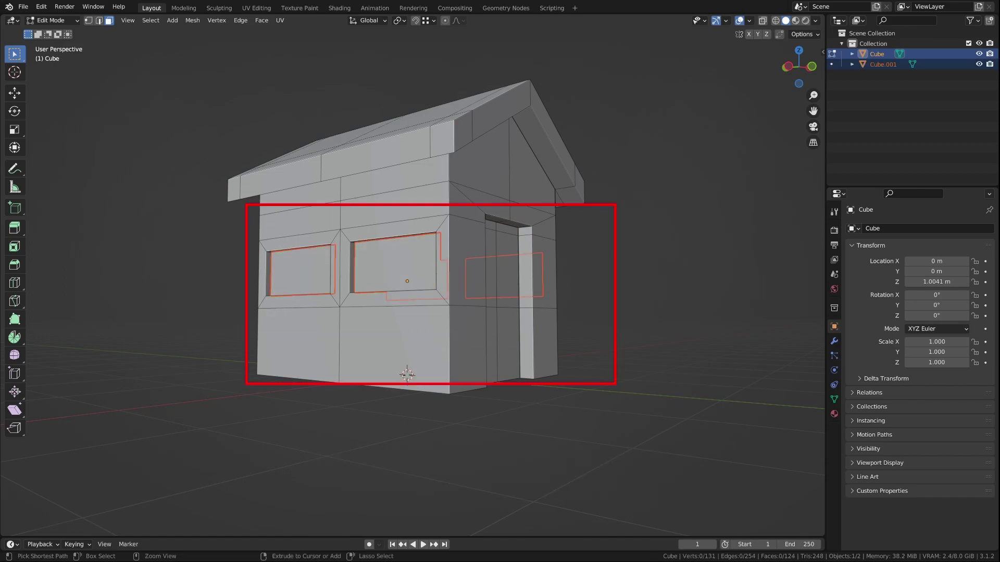
pyautogui.moveTo(391, 237); pyautogui.dragTo(391, 290)
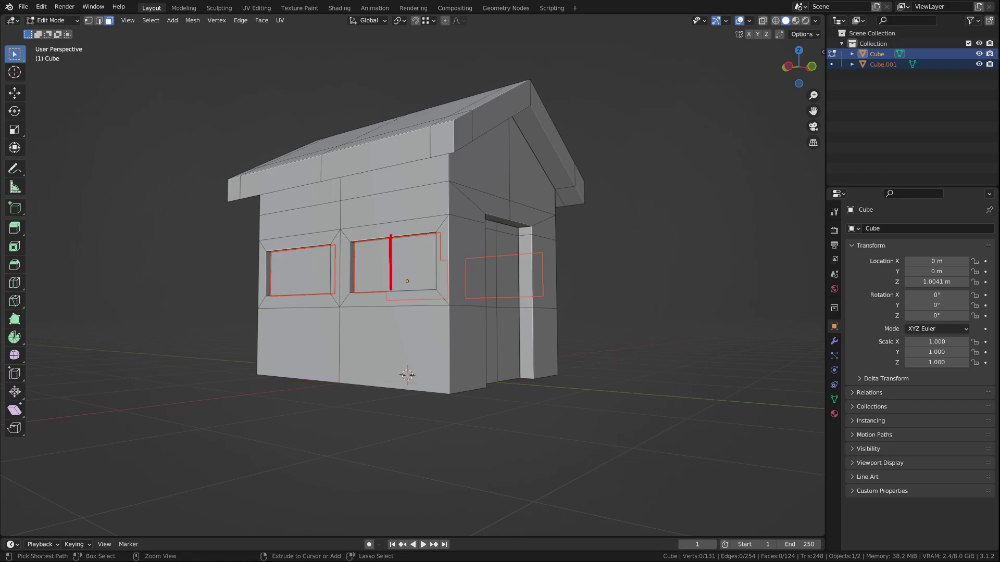
pyautogui.moveTo(350, 264); pyautogui.dragTo(436, 264)
pyautogui.moveTo(296, 249); pyautogui.dragTo(294, 292)
pyautogui.moveTo(260, 269); pyautogui.dragTo(350, 265)
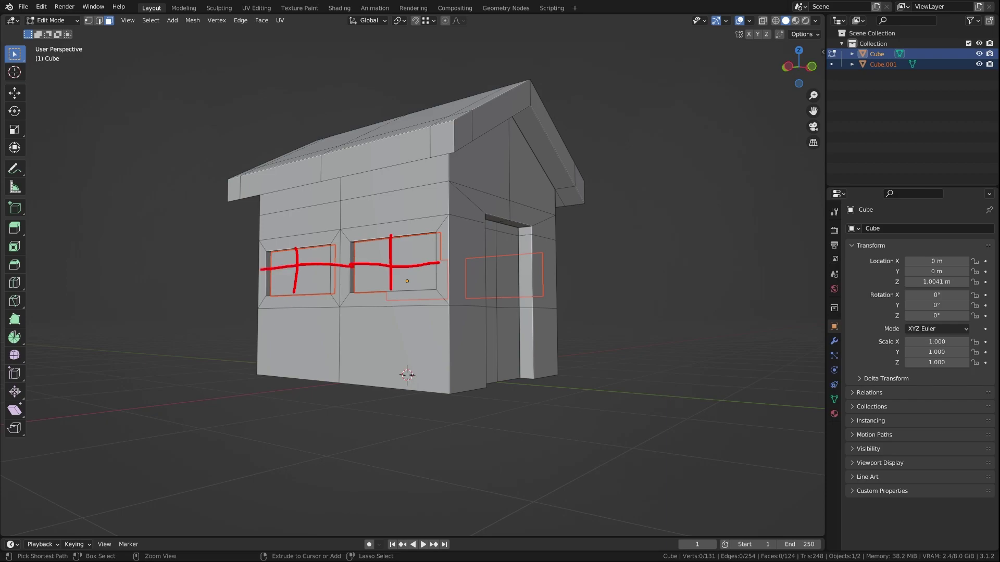
pyautogui.press('Tab')
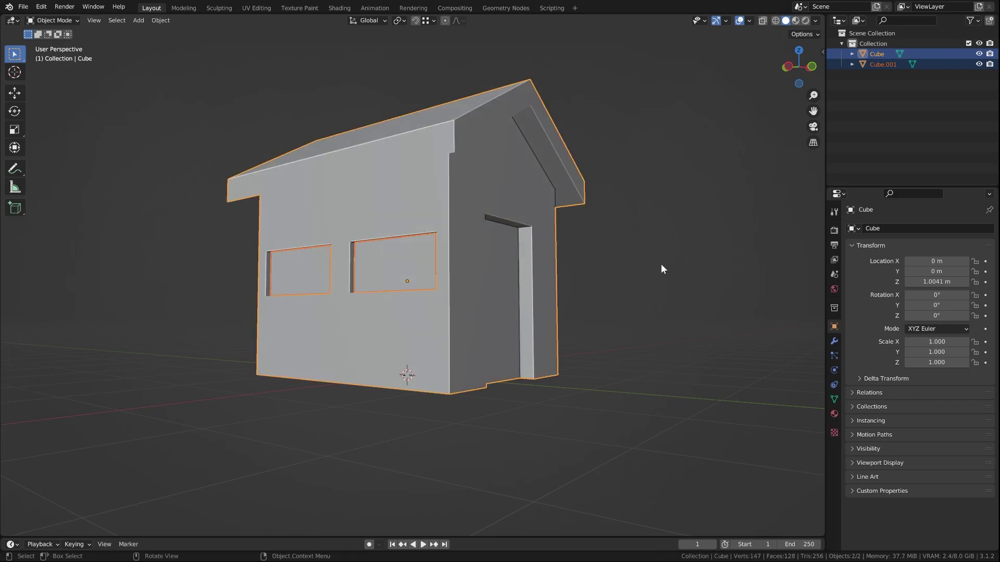
pyautogui.click(662, 265)
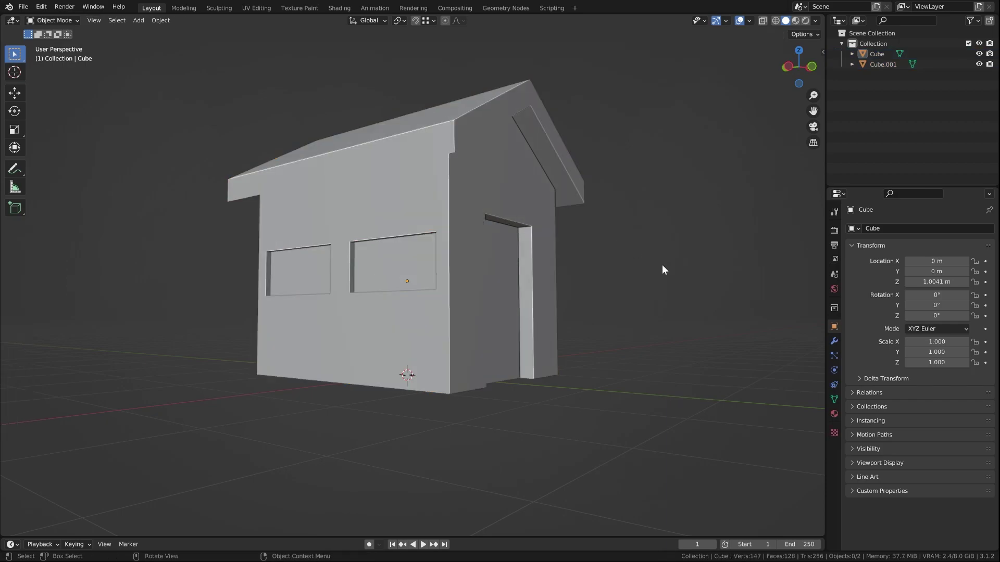
# Move the house aside with wireframe overlay to check the panels, undo, and select Cube.001
pyautogui.click(877, 54)
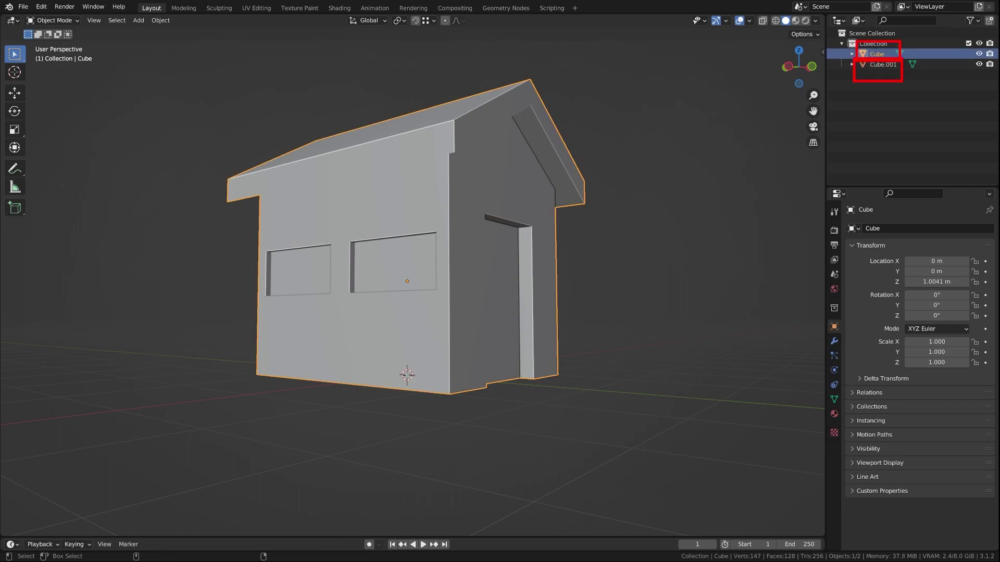
pyautogui.click(633, 277)
pyautogui.click(461, 197)
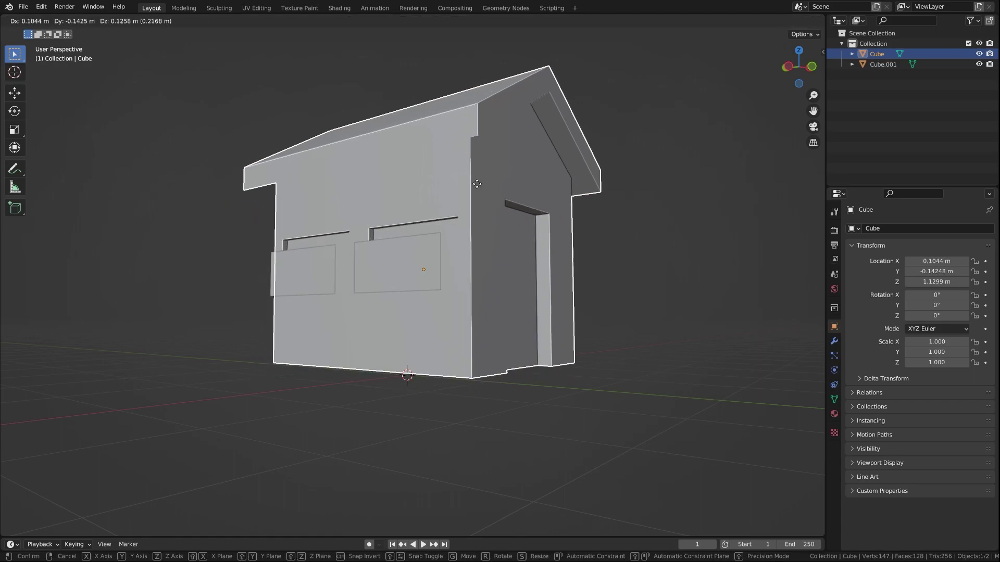
pyautogui.moveTo(461, 196); pyautogui.dragTo(661, 167)
pyautogui.click(749, 22)
pyautogui.click(685, 197)
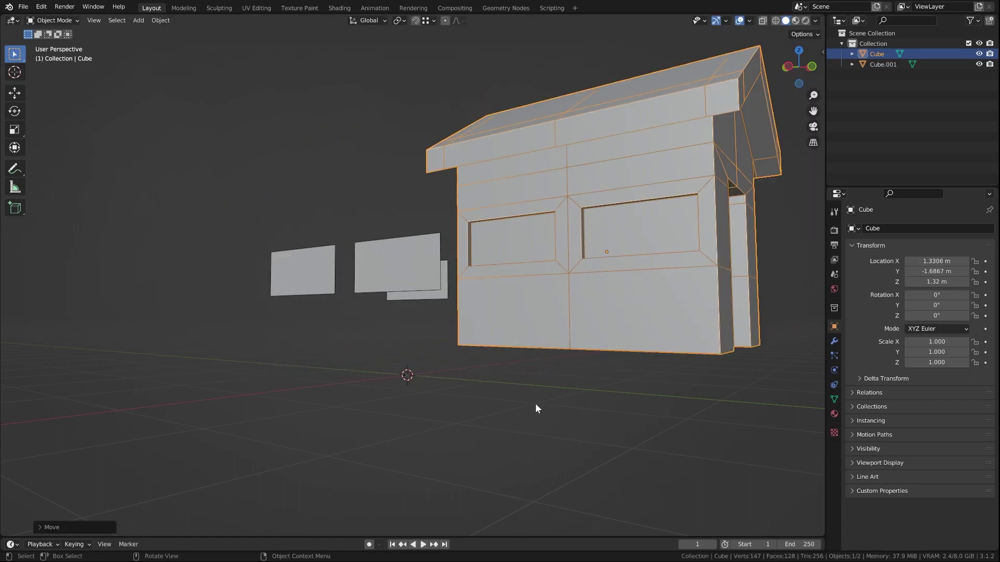
pyautogui.click(535, 403)
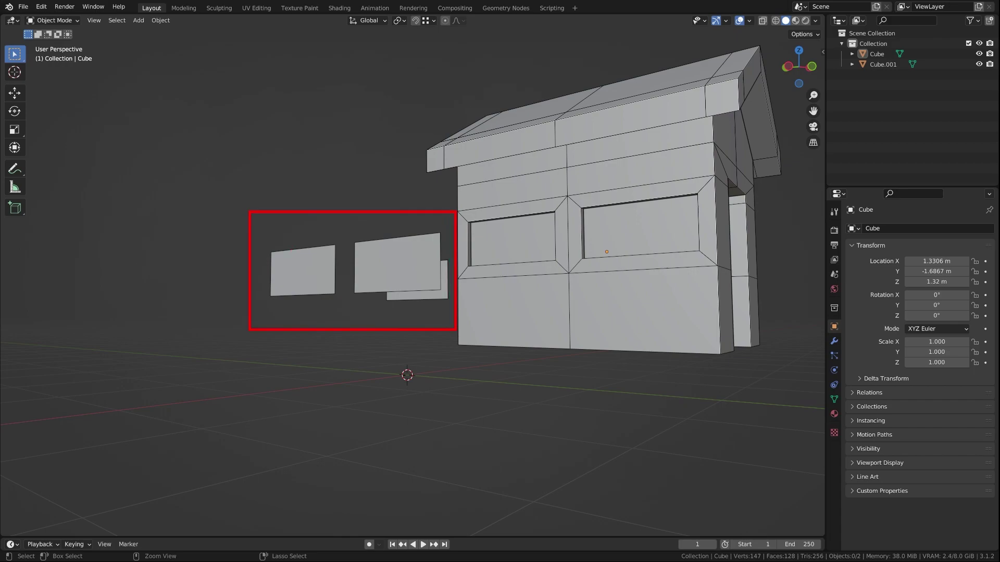
pyautogui.hotkey('ctrl', 'z')
pyautogui.hotkey('ctrl', 'z')
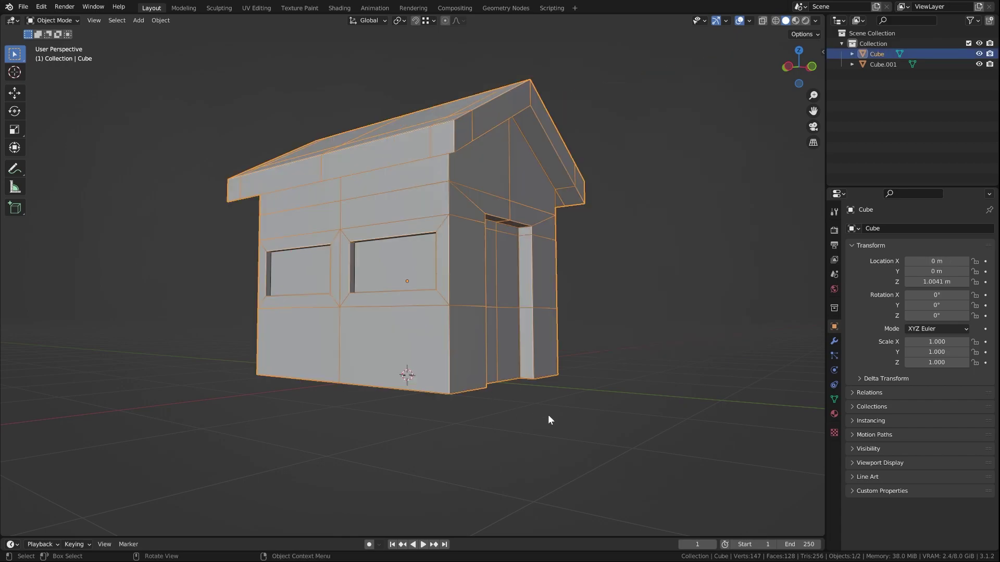
pyautogui.click(549, 415)
pyautogui.click(417, 259)
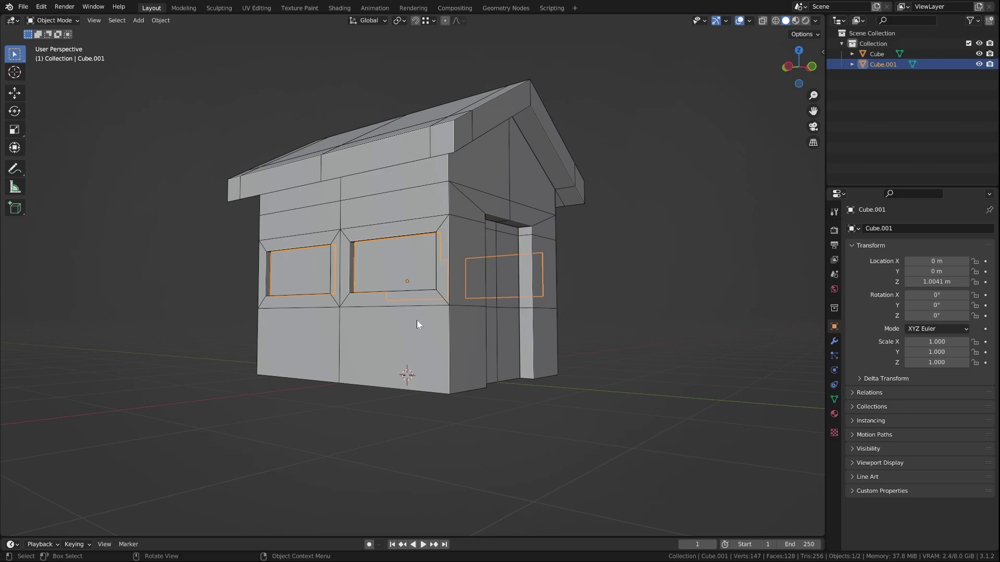
pyautogui.moveTo(417, 320); pyautogui.dragTo(520, 292, button='middle')
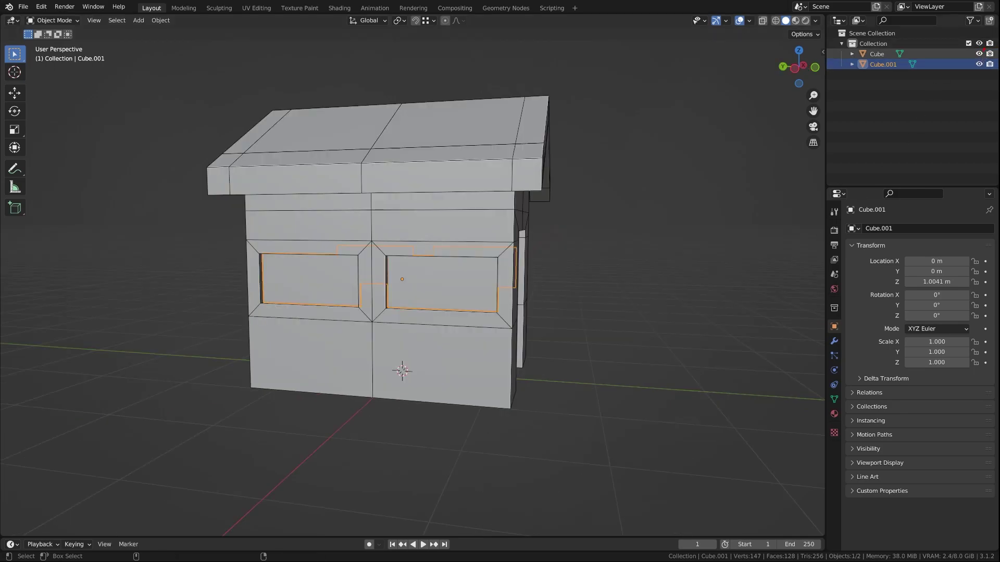
# Hide the house and add vertical loop cuts across the window panels
pyautogui.click(979, 53)
pyautogui.press('Tab')
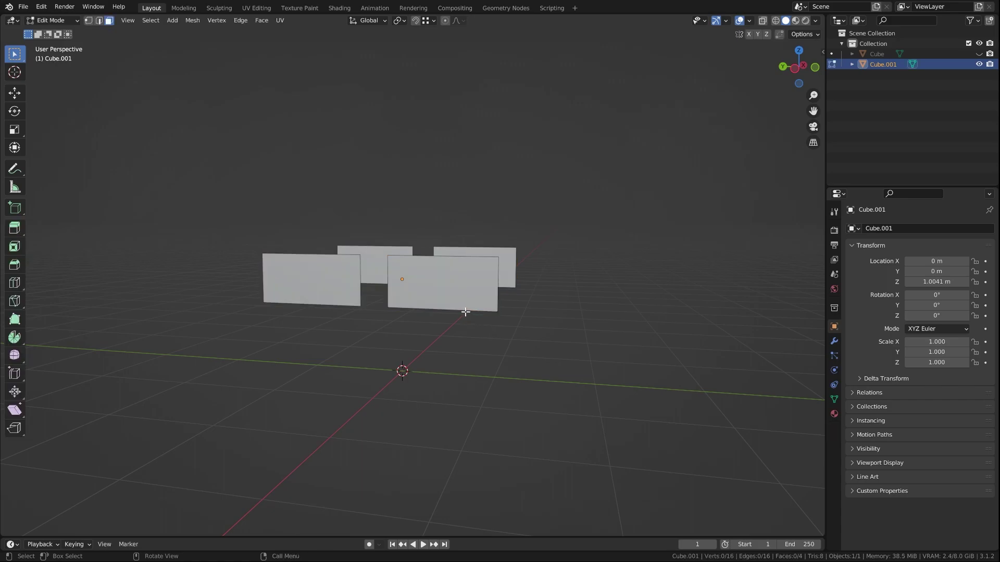
pyautogui.hotkey('ctrl', 'r')
pyautogui.click(453, 310)
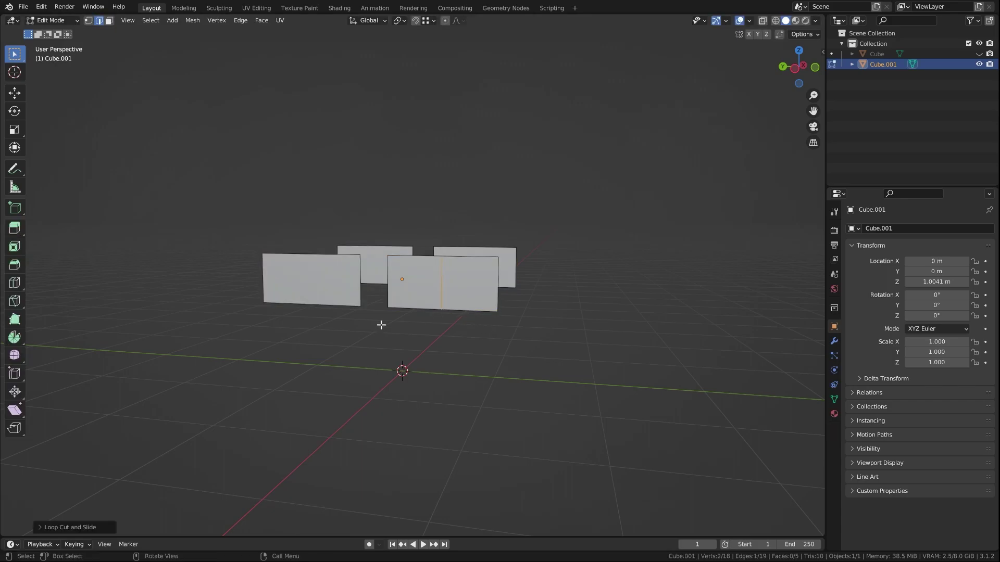
pyautogui.hotkey('ctrl', 'r')
pyautogui.click(318, 305)
pyautogui.moveTo(554, 301); pyautogui.dragTo(509, 286, button='middle')
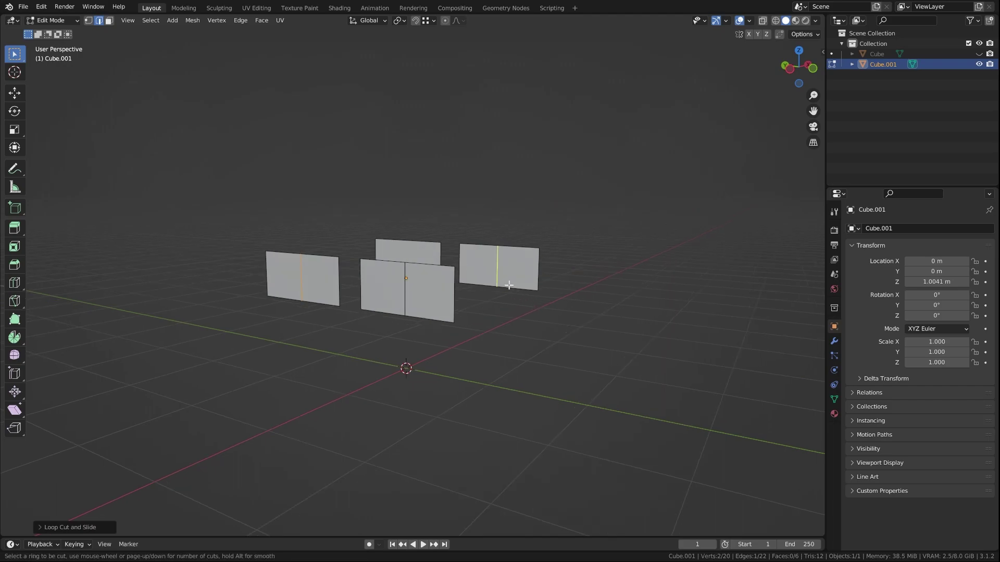
pyautogui.hotkey('ctrl', 'r')
pyautogui.click(411, 240)
# Add horizontal loop cuts across each window panel
pyautogui.hotkey('ctrl', 'r')
pyautogui.click(406, 291)
pyautogui.hotkey('ctrl', 'r')
pyautogui.click(301, 274)
pyautogui.hotkey('ctrl', 'r')
pyautogui.click(520, 265)
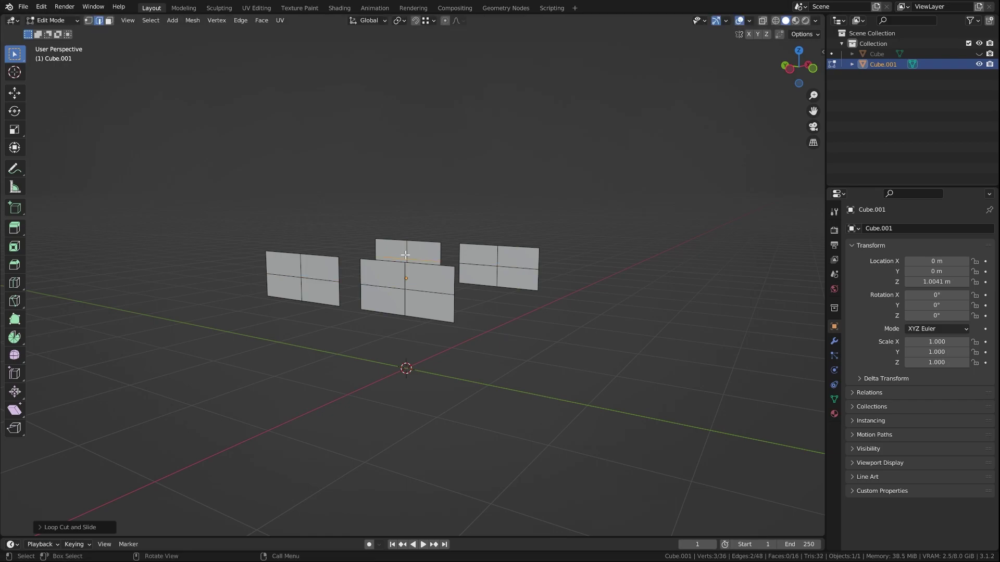
pyautogui.click(401, 250)
# Bevel all the centre edge loops into wider cross strips
pyautogui.press('a')
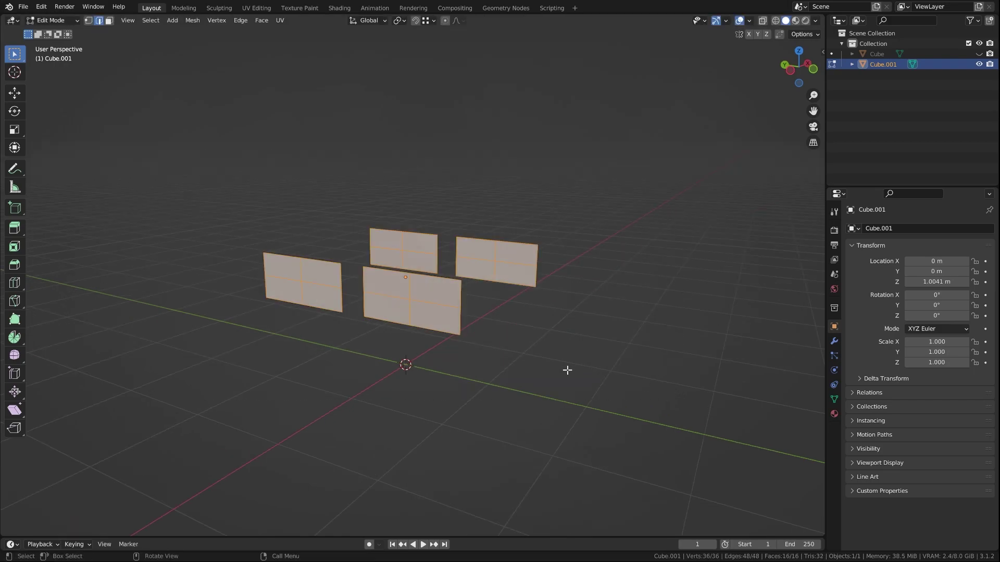
pyautogui.scroll(2, 568, 370)
pyautogui.hotkey('ctrl', 'b')
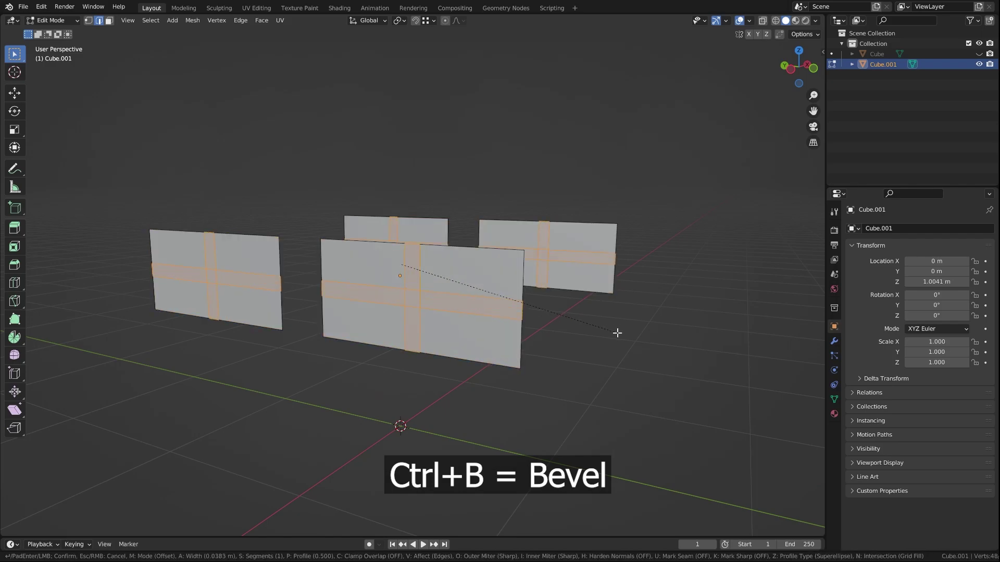
pyautogui.click(618, 333)
# In face mode, select the pane faces of the left and middle windows
pyautogui.press('3')
pyautogui.hotkey('alt', 'a')
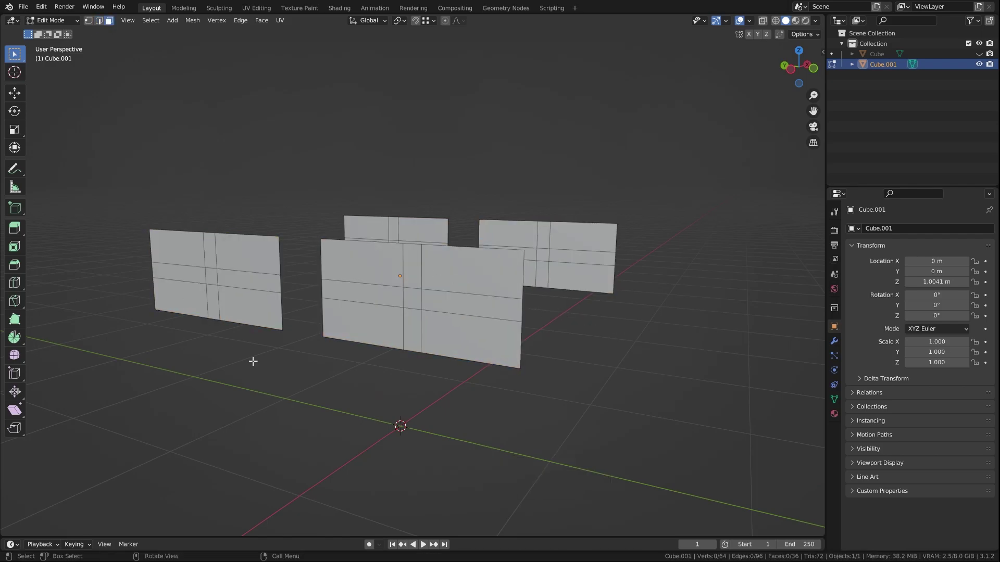
pyautogui.click(170, 249)
pyautogui.keyDown('shift'); pyautogui.click(257, 261); pyautogui.keyUp('shift')
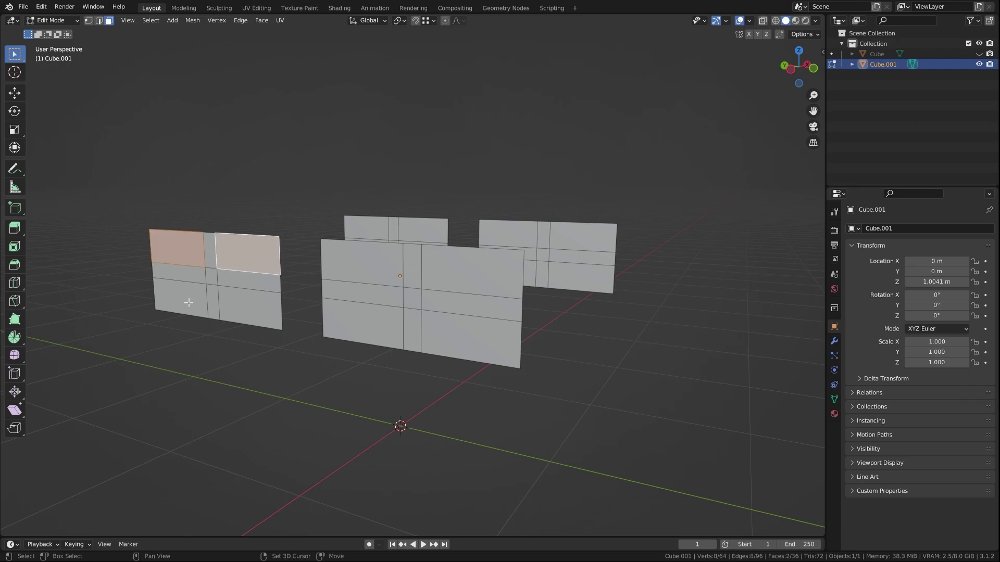
pyautogui.keyDown('shift'); pyautogui.click(189, 302); pyautogui.keyUp('shift')
pyautogui.keyDown('shift'); pyautogui.click(253, 307); pyautogui.keyUp('shift')
pyautogui.keyDown('shift'); pyautogui.click(343, 256); pyautogui.keyUp('shift')
pyautogui.keyDown('shift'); pyautogui.click(421, 300); pyautogui.keyUp('shift')
pyautogui.keyDown('shift'); pyautogui.click(371, 322); pyautogui.keyUp('shift')
pyautogui.keyDown('shift'); pyautogui.click(453, 331); pyautogui.keyUp('shift')
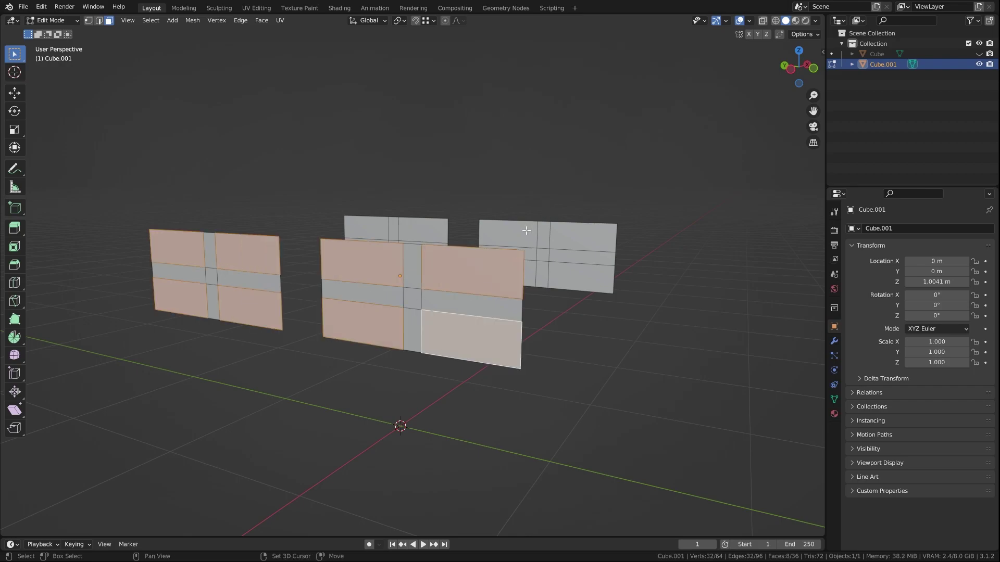
# Add the right and back window panes, then delete only the pane faces
pyautogui.keyDown('shift'); pyautogui.click(527, 231); pyautogui.keyUp('shift')
pyautogui.keyDown('shift'); pyautogui.click(581, 237); pyautogui.keyUp('shift')
pyautogui.keyDown('shift'); pyautogui.click(576, 274); pyautogui.keyUp('shift')
pyautogui.moveTo(576, 274); pyautogui.dragTo(540, 272, button='middle')
pyautogui.keyDown('shift'); pyautogui.click(540, 271); pyautogui.keyUp('shift')
pyautogui.keyDown('shift'); pyautogui.click(402, 209); pyautogui.keyUp('shift')
pyautogui.keyDown('shift'); pyautogui.click(454, 215); pyautogui.keyUp('shift')
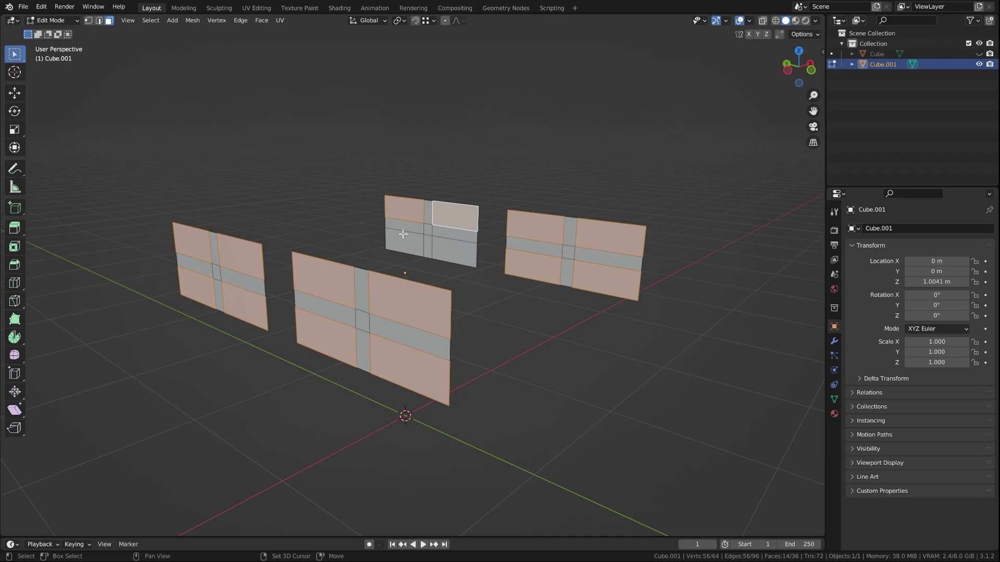
pyautogui.keyDown('shift'); pyautogui.click(405, 241); pyautogui.keyUp('shift')
pyautogui.keyDown('shift'); pyautogui.click(464, 254); pyautogui.keyUp('shift')
pyautogui.press('x')
pyautogui.click(464, 254)
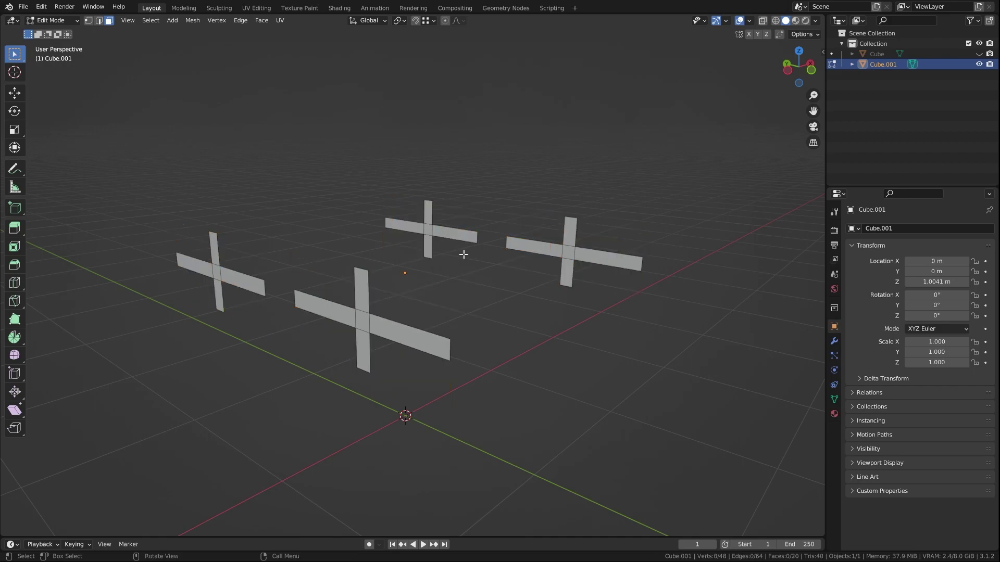
# Return to Object Mode and unhide the house around the window crosses
pyautogui.press('Tab')
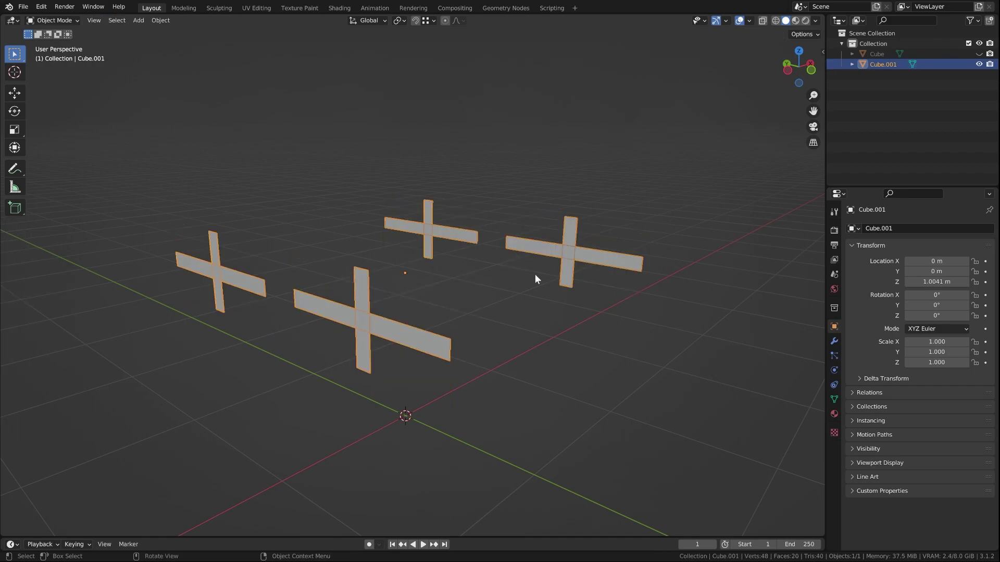
pyautogui.click(979, 55)
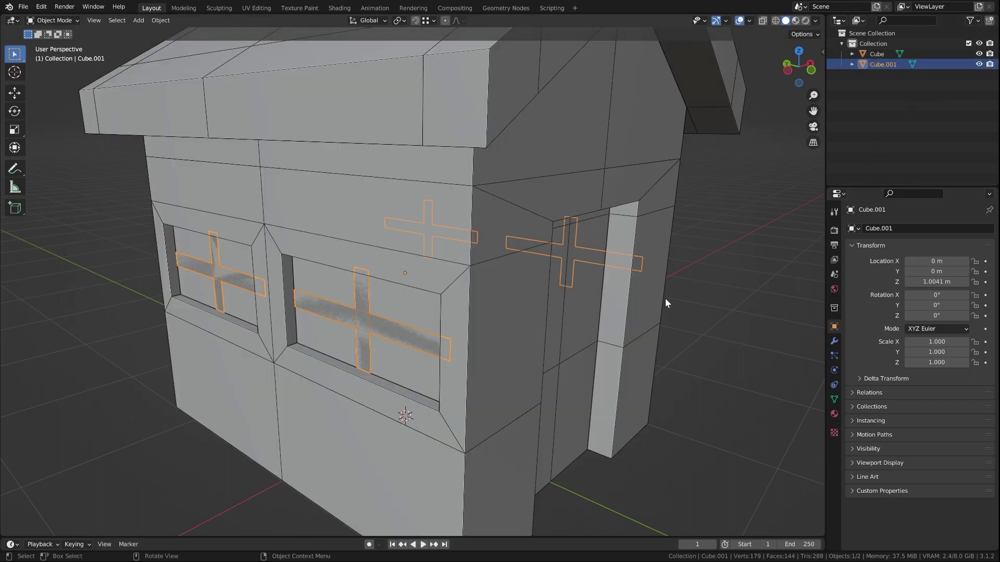
pyautogui.moveTo(665, 298)
pyautogui.mouseDown(button='middle')
pyautogui.moveTo(401, 286)
pyautogui.moveTo(325, 239)
pyautogui.mouseUp(button='middle')
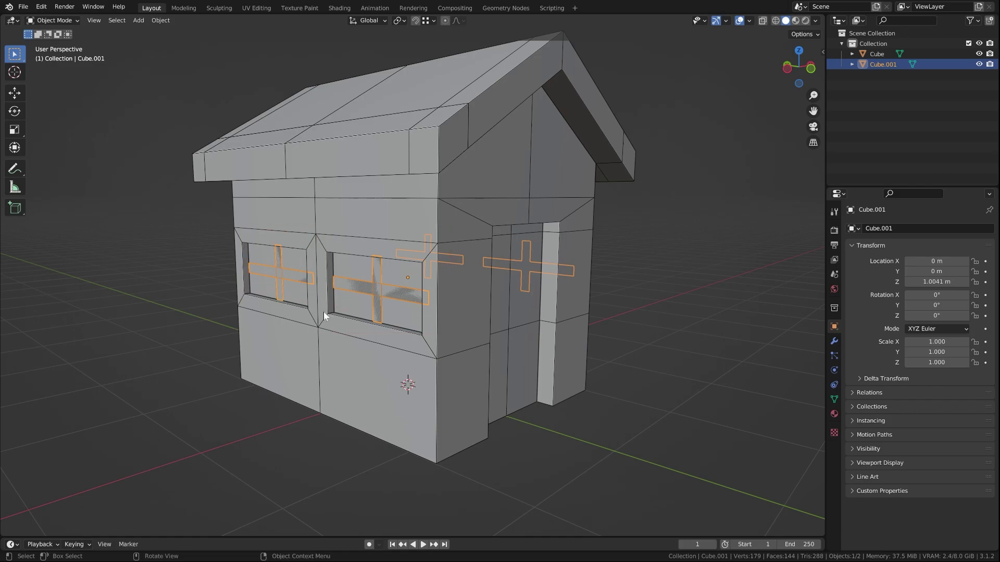
# Add a Solidify modifier to Cube.001 with Thickness -0.035 m
pyautogui.click(835, 341)
pyautogui.click(886, 229)
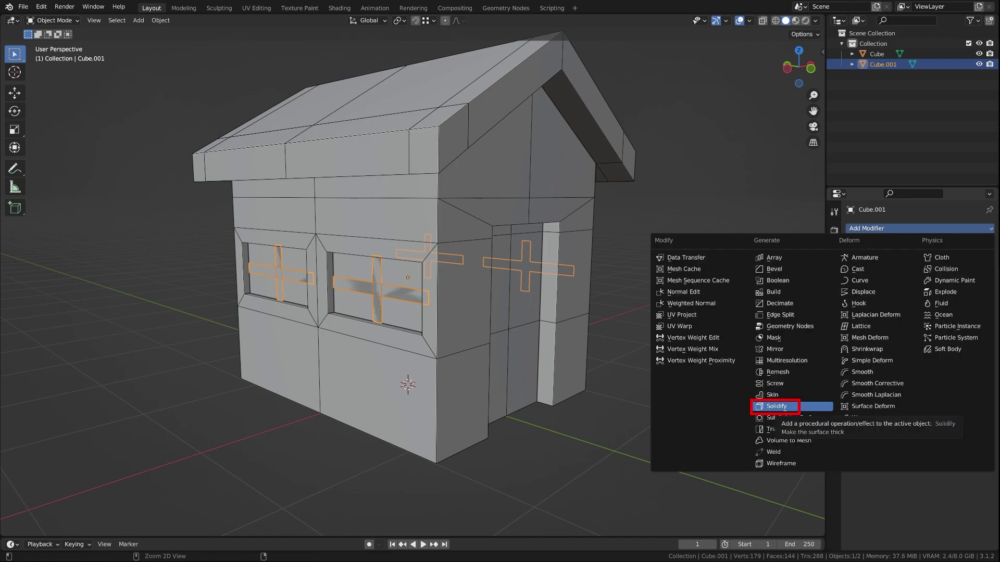
pyautogui.click(778, 406)
pyautogui.moveTo(937, 274)
pyautogui.mouseDown()
pyautogui.moveTo(906, 274)
pyautogui.moveTo(949, 274)
pyautogui.mouseUp()
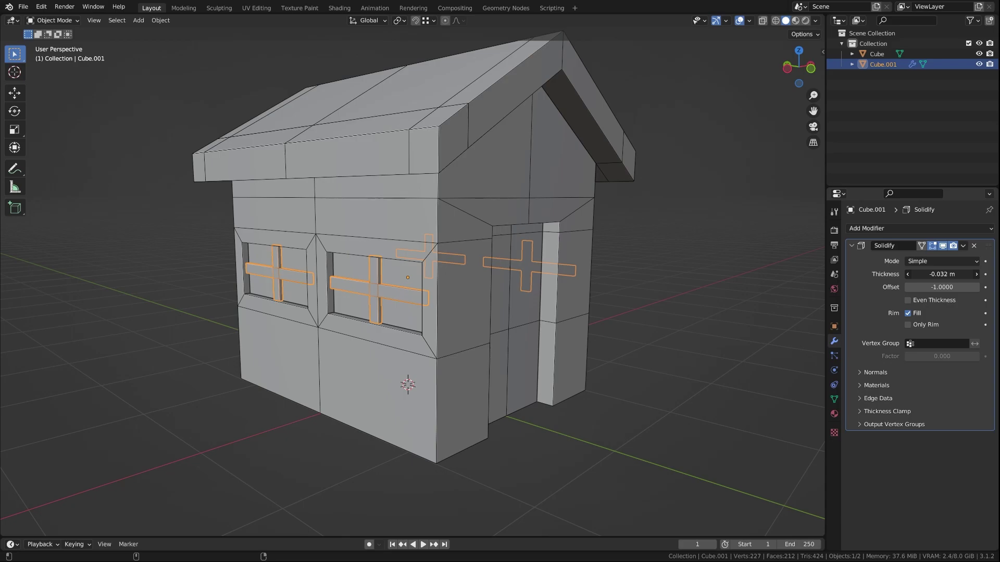
pyautogui.click(723, 74)
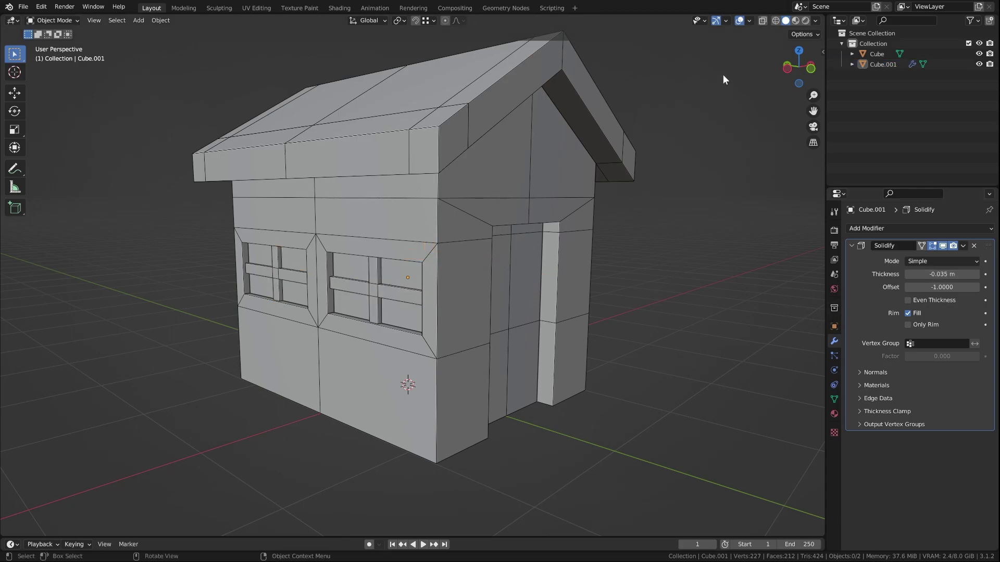
# Turn off the Wireframe viewport overlay and orbit around the solid house
pyautogui.click(749, 20)
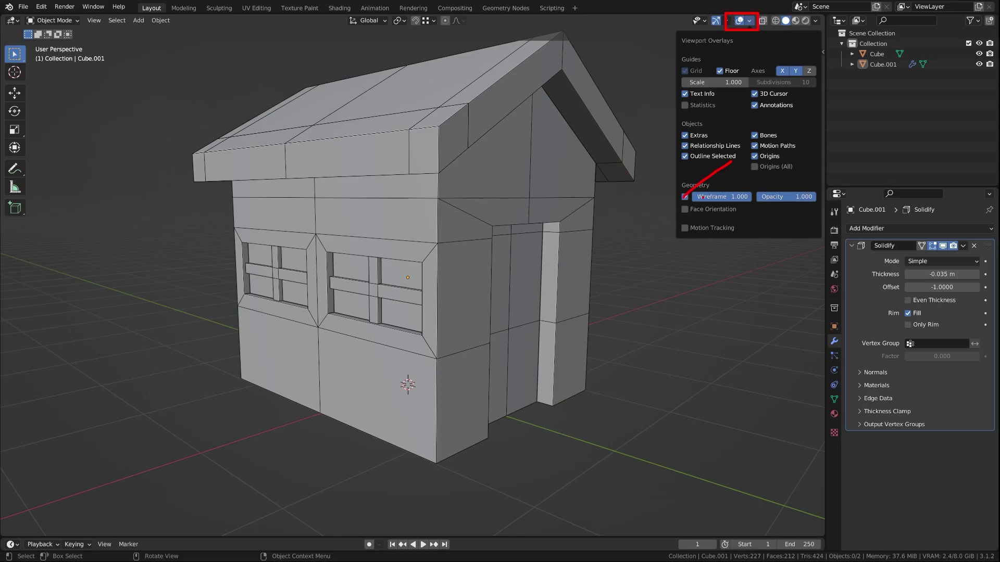
pyautogui.click(683, 200)
pyautogui.click(683, 200)
pyautogui.click(684, 200)
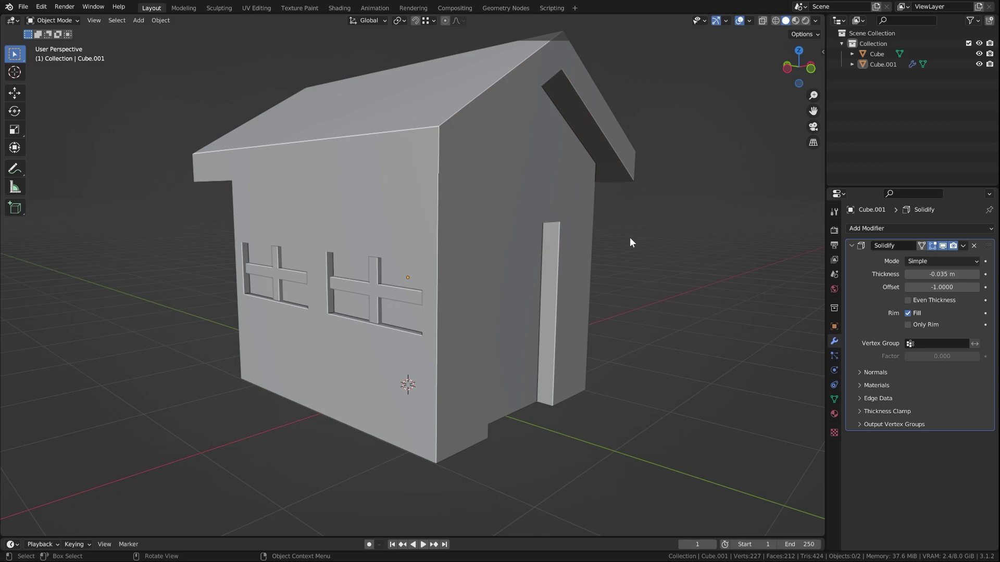
pyautogui.moveTo(629, 238)
pyautogui.mouseDown(button='middle')
pyautogui.moveTo(327, 351)
pyautogui.moveTo(249, 103)
pyautogui.mouseUp(button='middle')
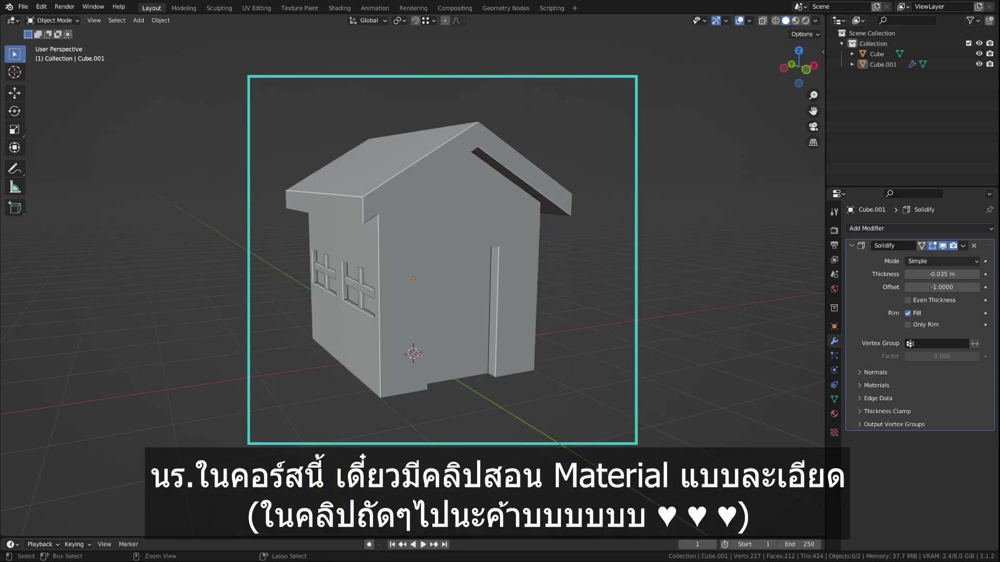
pyautogui.moveTo(439, 357); pyautogui.dragTo(572, 341, button='middle')
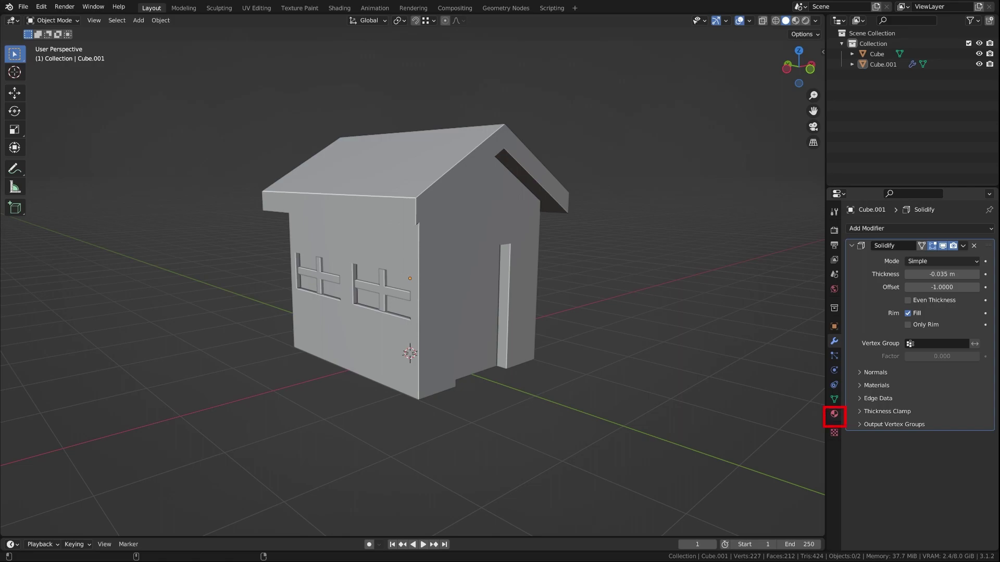
# Switch to Material Preview shading and create a new material for the house
pyautogui.click(834, 414)
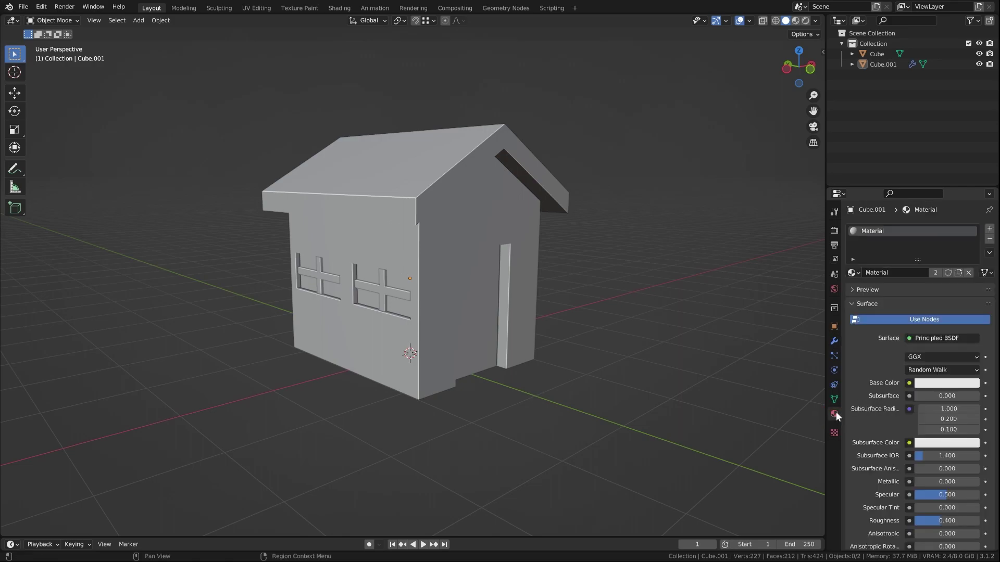
pyautogui.press('z')
pyautogui.click(581, 240)
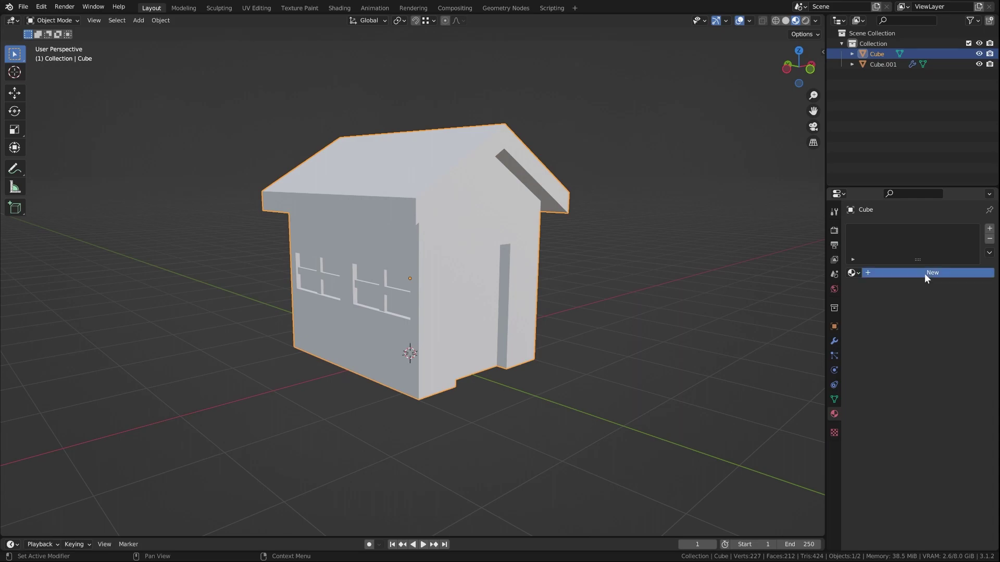
pyautogui.click(924, 273)
pyautogui.hotkey('ctrl', 'z')
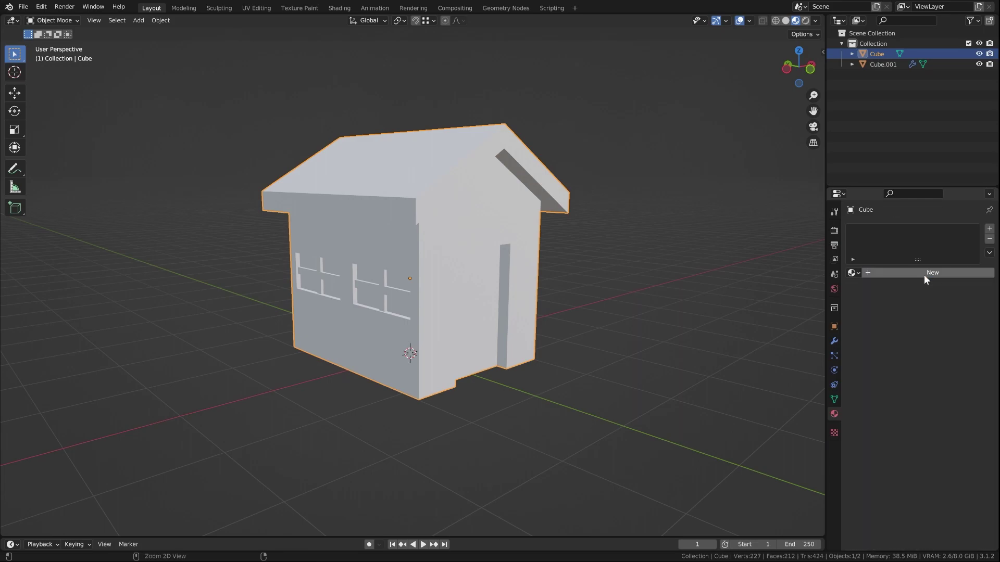
pyautogui.click(924, 274)
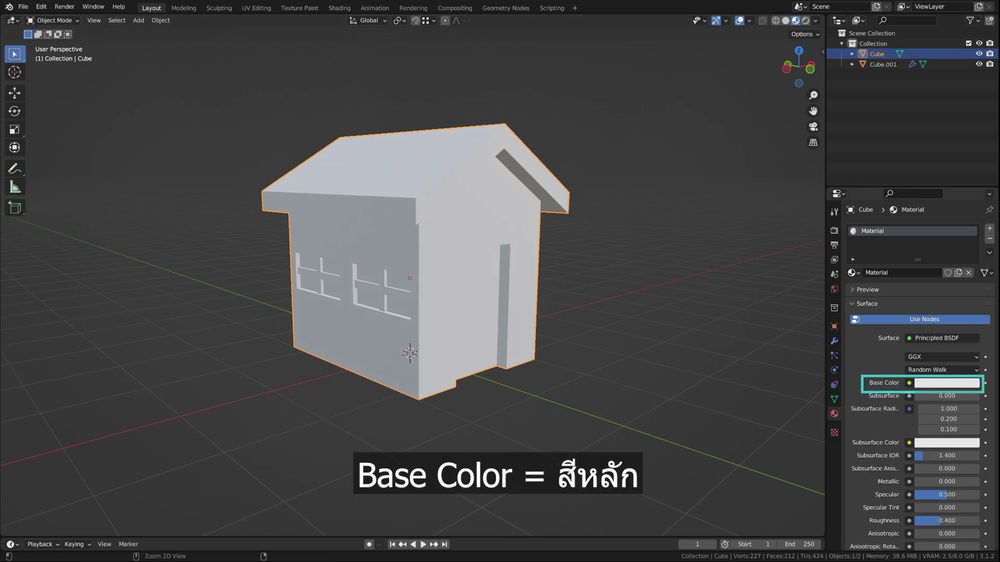
# Set the base colour to pink (H 0.995, S 0.702, V 0.800), name it Pink, and select the window crosses
pyautogui.click(946, 383)
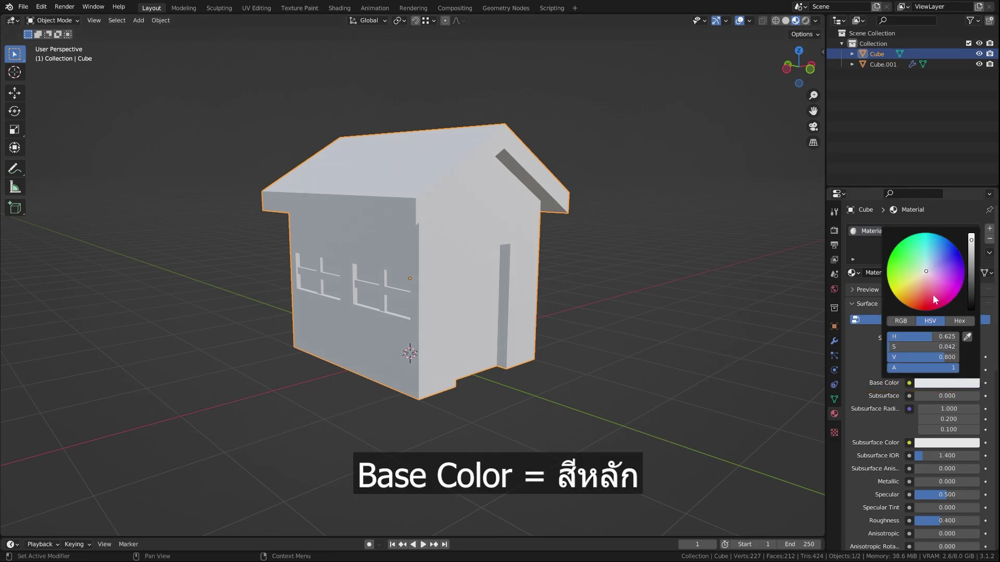
pyautogui.click(927, 294)
pyautogui.moveTo(927, 293); pyautogui.dragTo(927, 289)
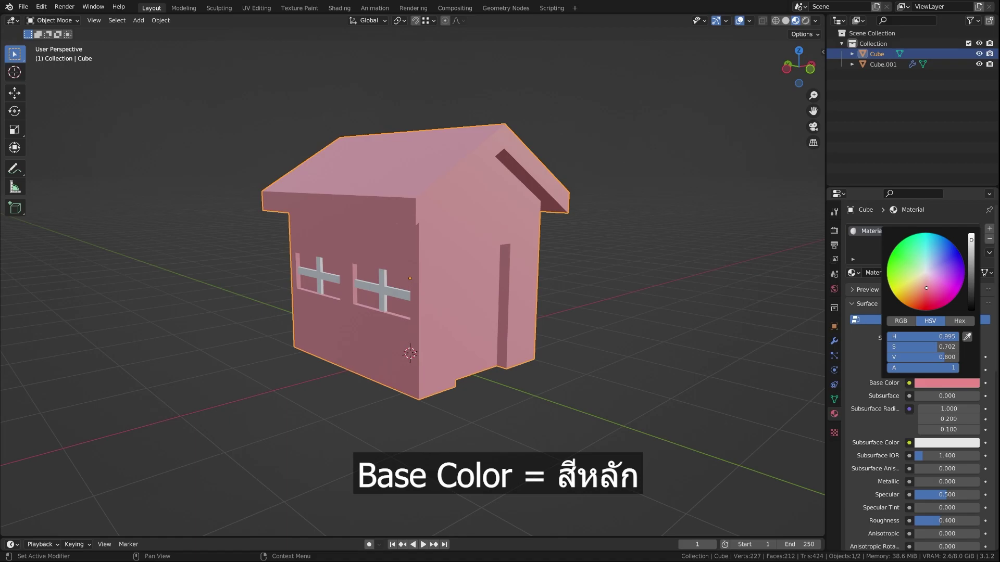
pyautogui.doubleClick(877, 233)
pyautogui.write('Pink')
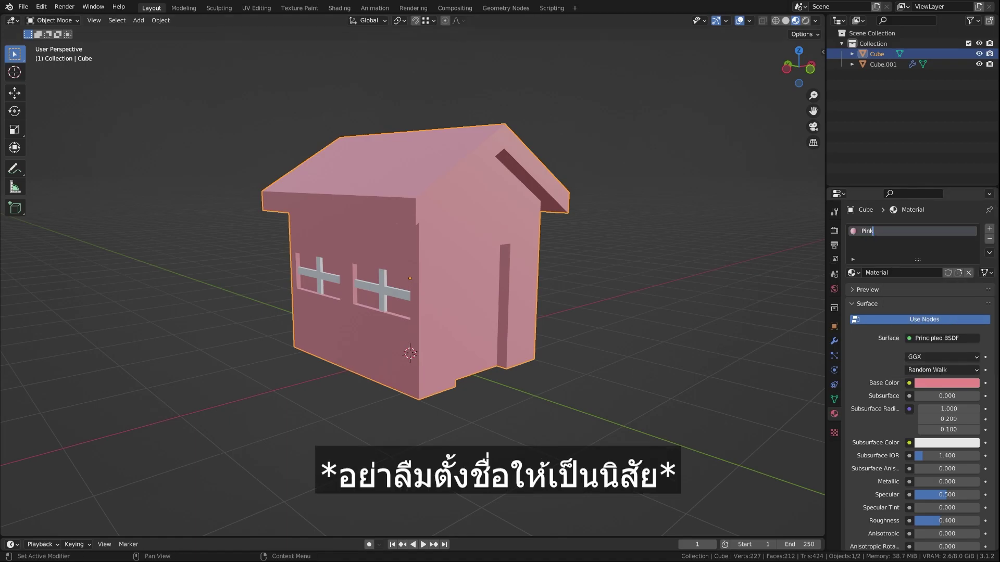
pyautogui.press('Return')
pyautogui.hotkey('alt', 'a')
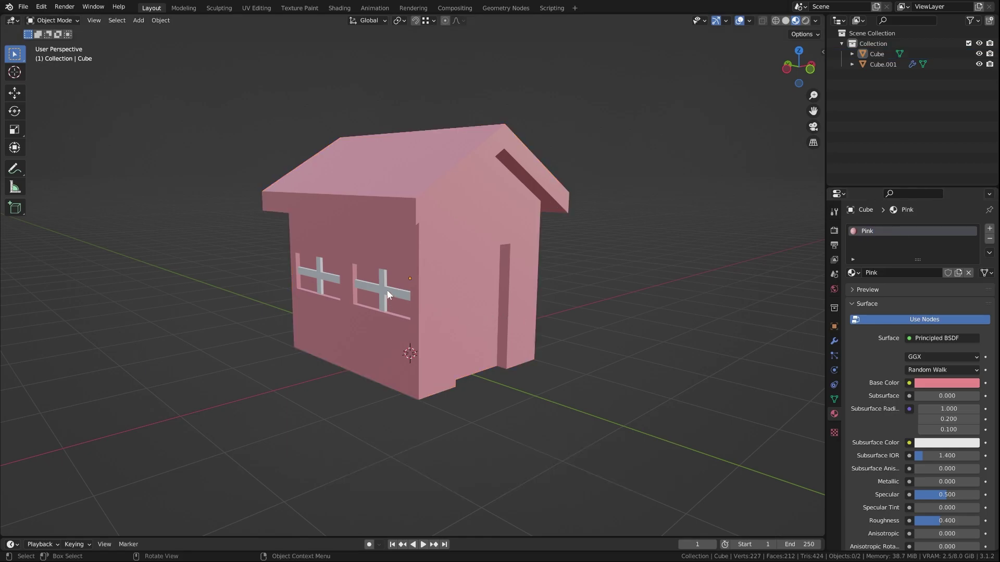
pyautogui.click(387, 290)
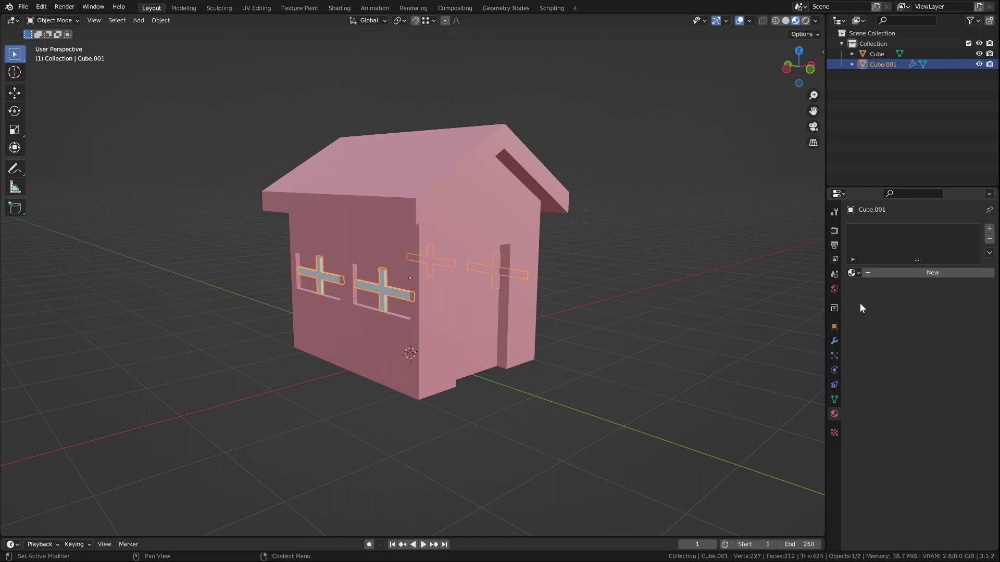
# Create a new dark red-brown material for the window crosses
pyautogui.click(935, 276)
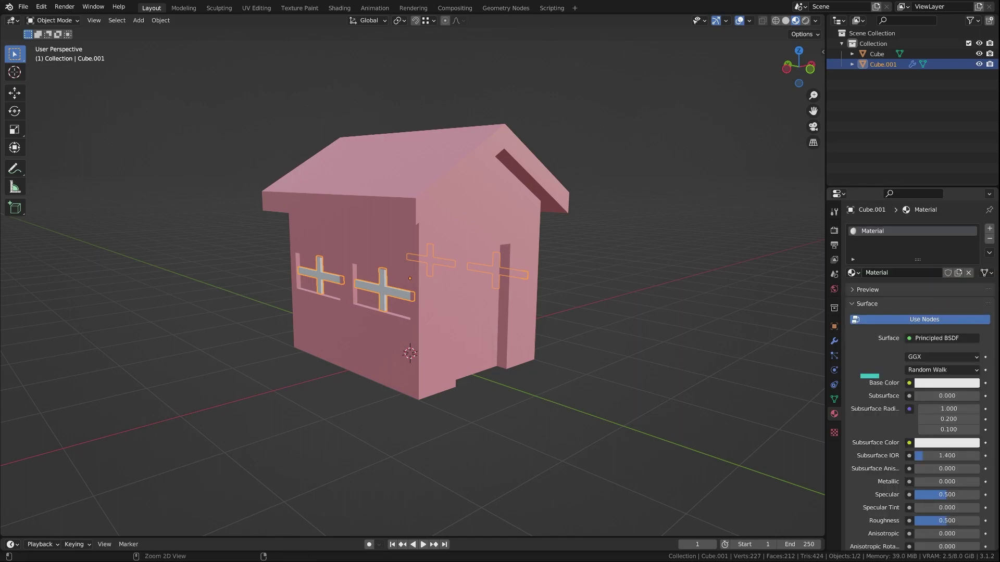
pyautogui.click(940, 384)
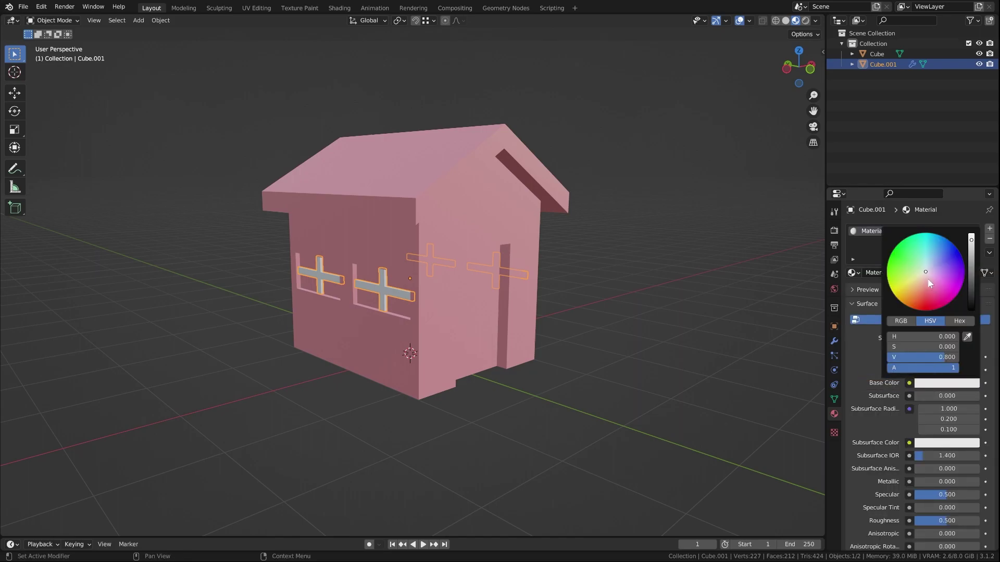
pyautogui.moveTo(929, 274); pyautogui.dragTo(921, 295)
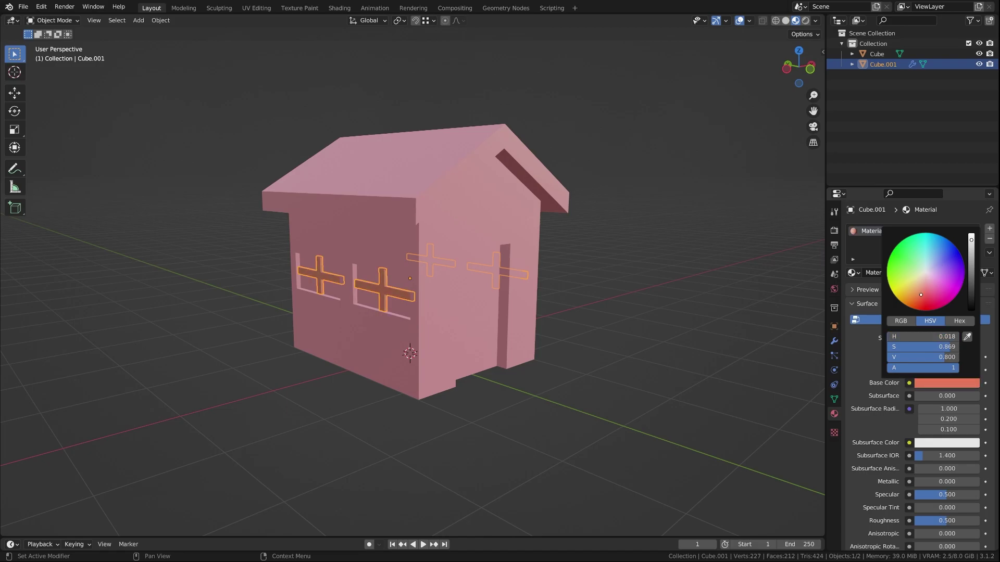
pyautogui.moveTo(971, 249); pyautogui.dragTo(971, 261)
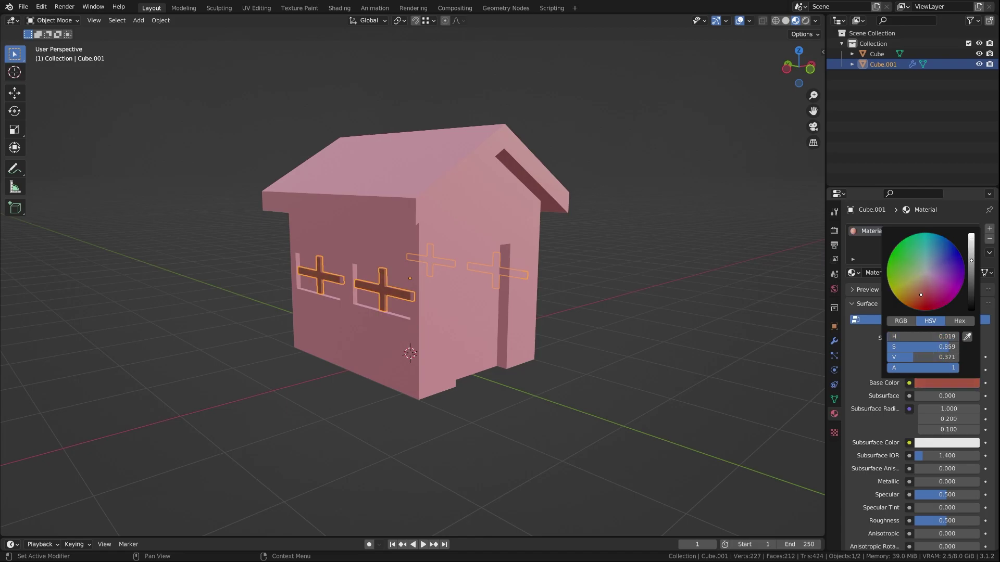
pyautogui.click(562, 378)
pyautogui.moveTo(621, 377)
pyautogui.mouseDown(button='middle')
pyautogui.moveTo(483, 353)
pyautogui.moveTo(646, 356)
pyautogui.mouseUp(button='middle')
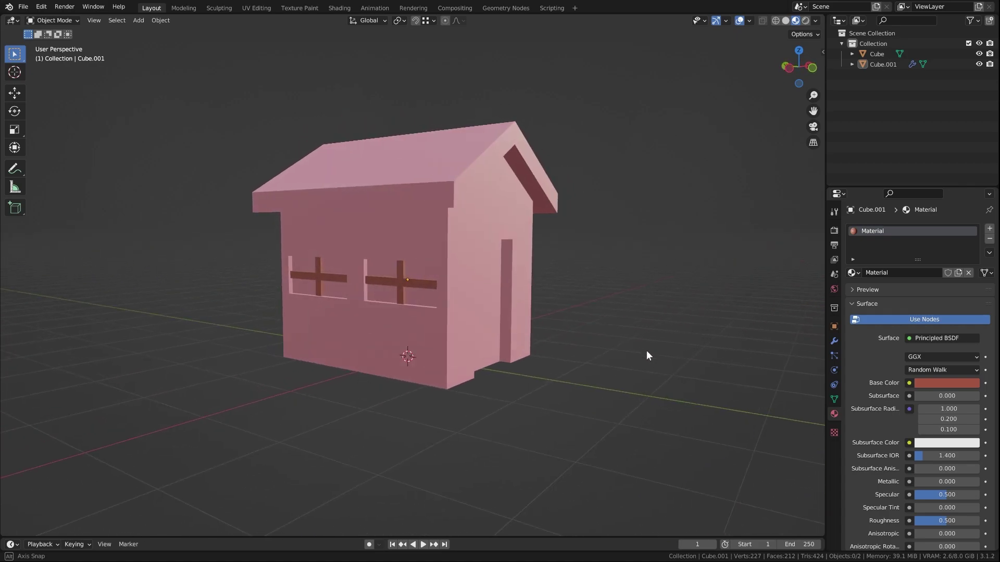
# Name the crosses' material Wood and select the house body
pyautogui.doubleClick(885, 231)
pyautogui.write('Wood')
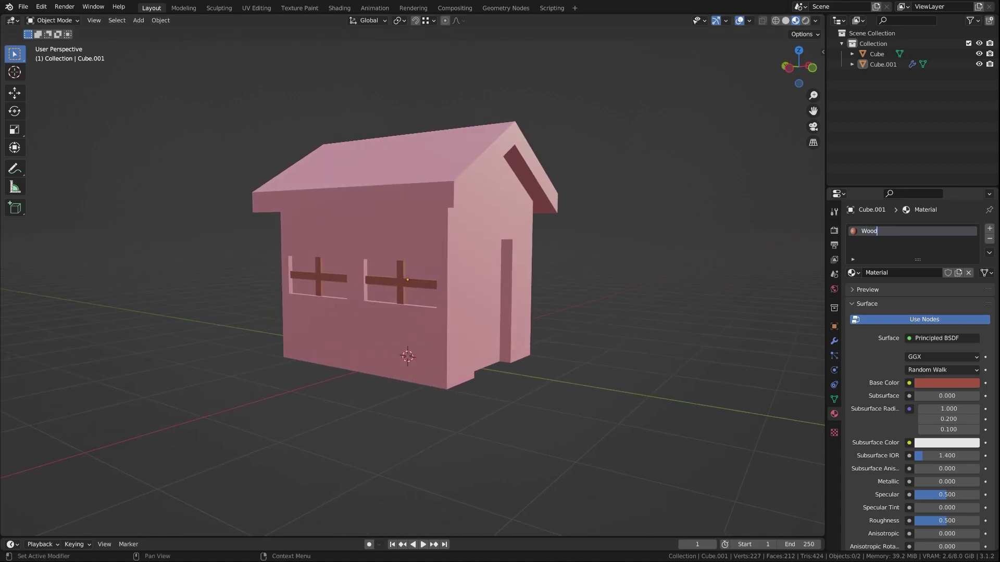
pyautogui.press('Return')
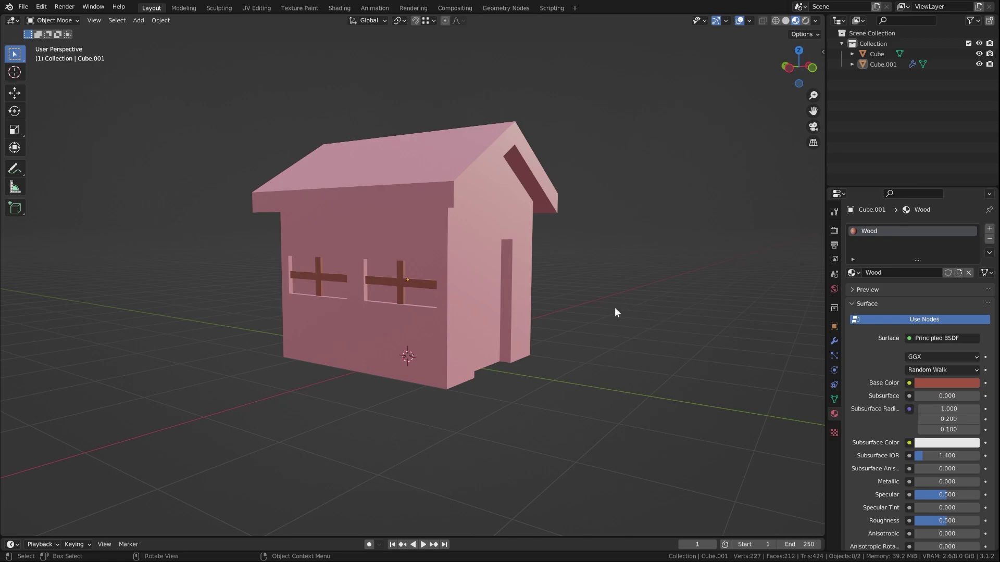
pyautogui.click(518, 264)
pyautogui.moveTo(536, 266)
pyautogui.mouseDown(button='middle')
pyautogui.moveTo(545, 283)
pyautogui.moveTo(492, 285)
pyautogui.moveTo(558, 280)
pyautogui.mouseUp(button='middle')
pyautogui.moveTo(438, 223); pyautogui.dragTo(533, 410)
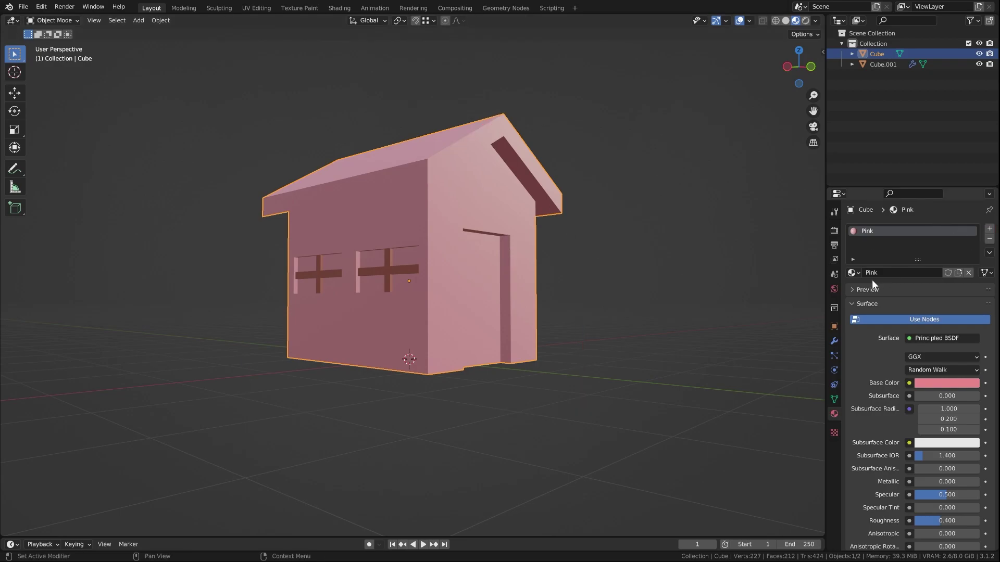
# Add a second material slot on the house holding the Wood material
pyautogui.click(990, 228)
pyautogui.click(853, 293)
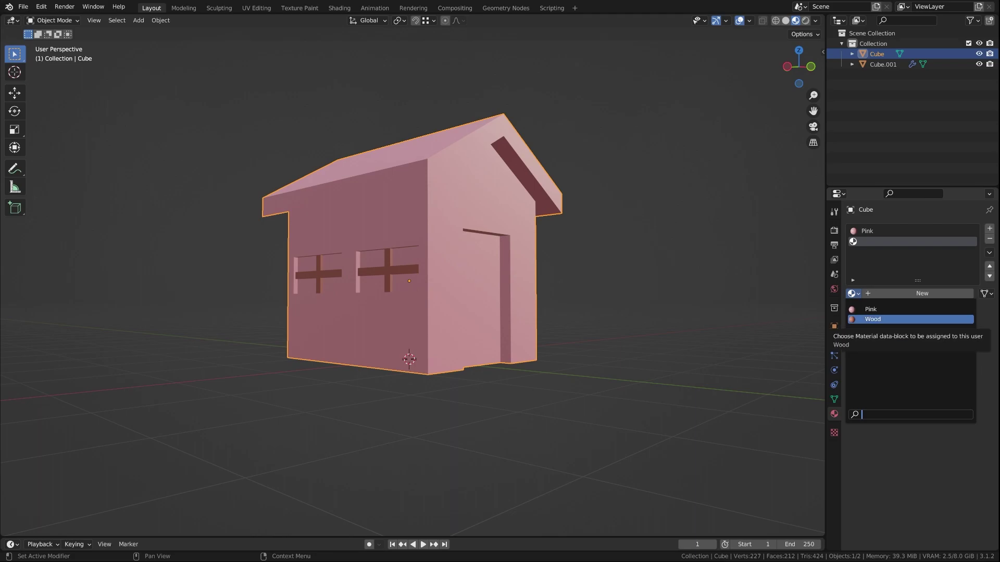
pyautogui.click(873, 319)
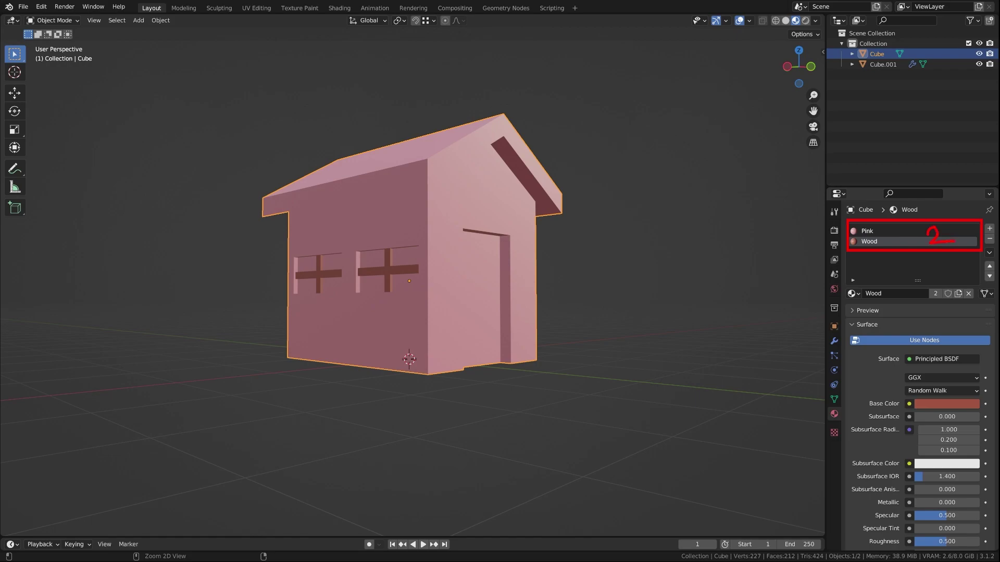
# Assign the Wood material to the house's door faces in Edit Mode
pyautogui.press('Tab')
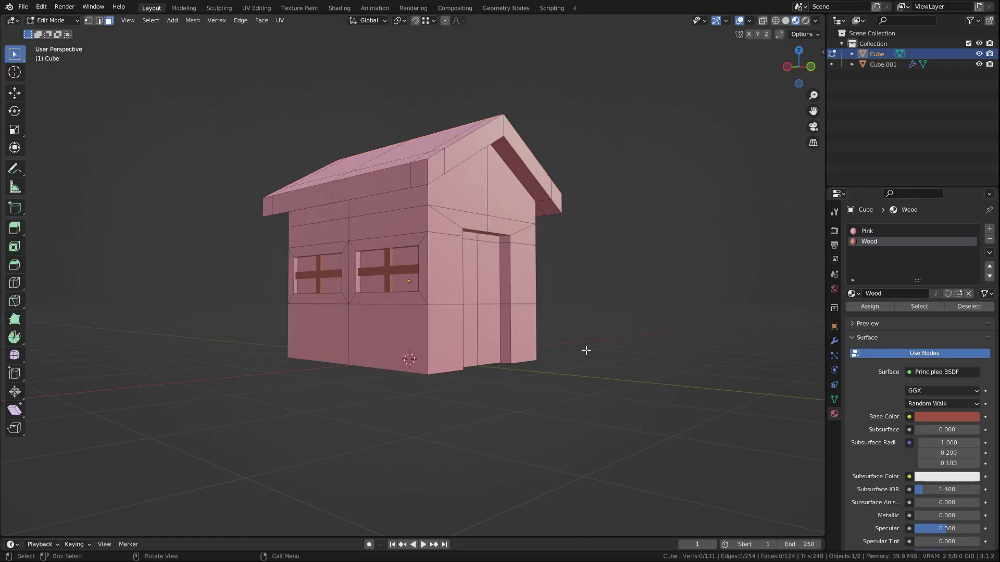
pyautogui.moveTo(585, 350); pyautogui.dragTo(212, 66, button='middle')
pyautogui.scroll(4, 480, 268)
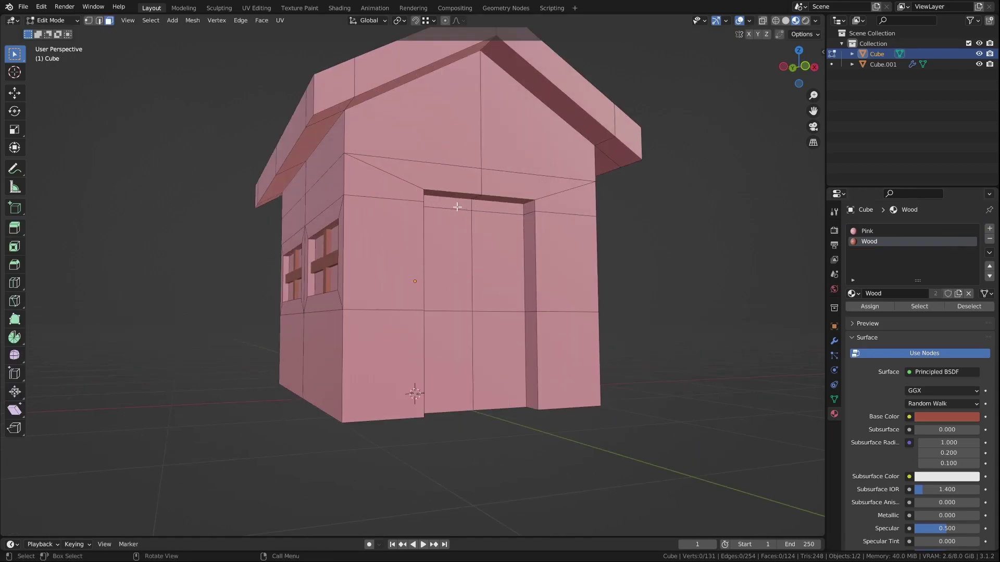
pyautogui.moveTo(458, 207); pyautogui.dragTo(496, 355)
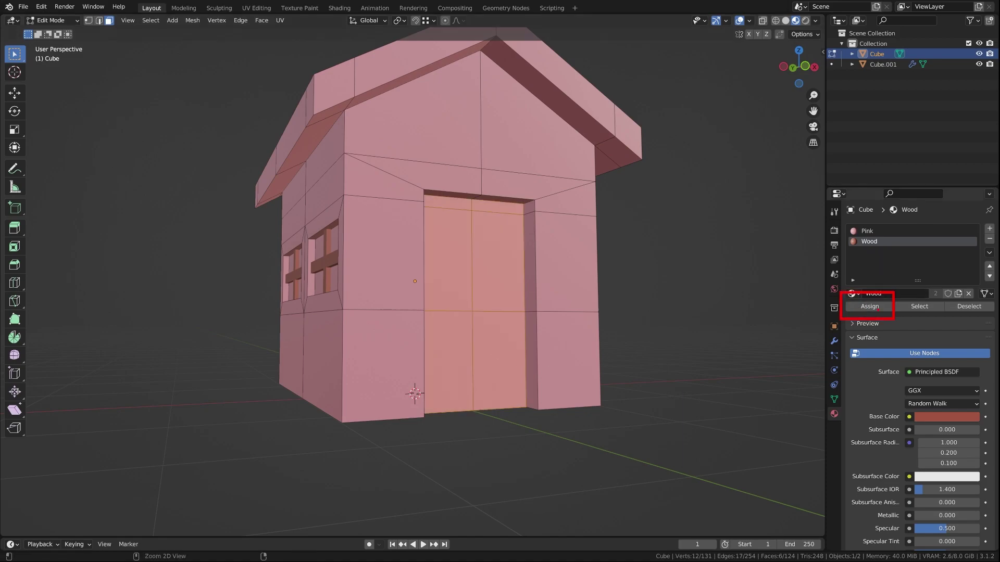
pyautogui.click(870, 306)
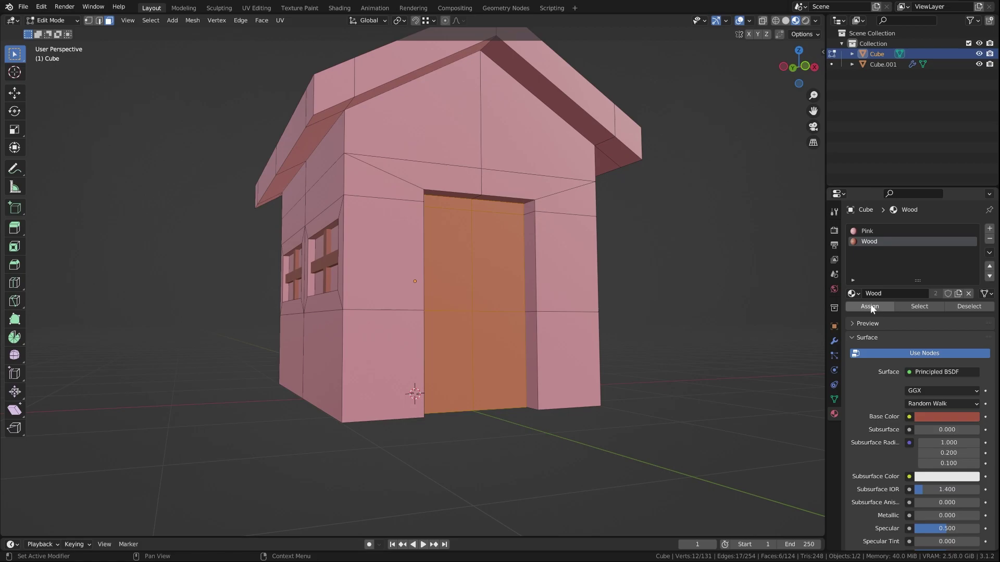
pyautogui.press('Tab')
pyautogui.moveTo(664, 268)
pyautogui.mouseDown(button='middle')
pyautogui.moveTo(394, 319)
pyautogui.moveTo(500, 319)
pyautogui.mouseUp(button='middle')
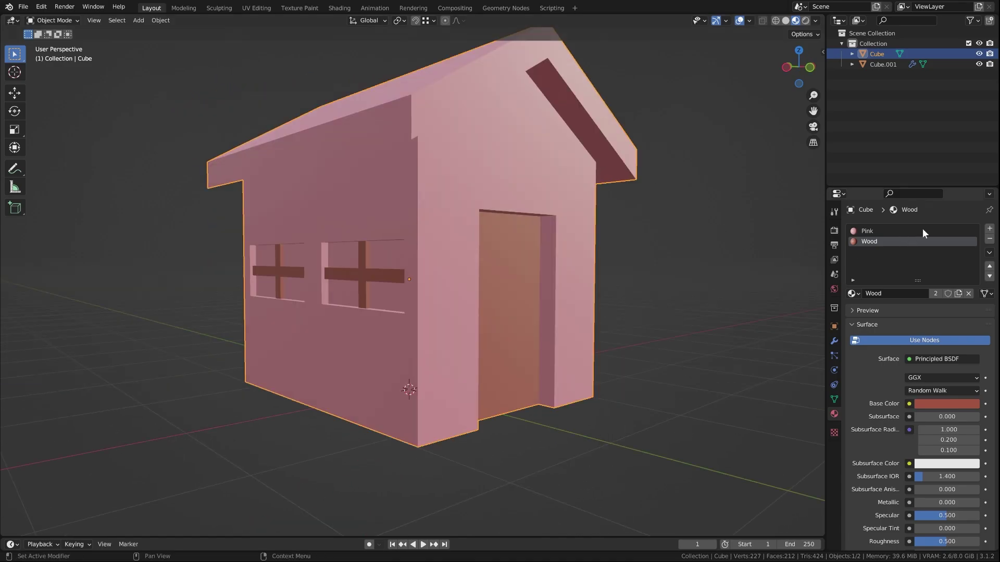
# Add a third material slot with a new material named Red
pyautogui.click(990, 228)
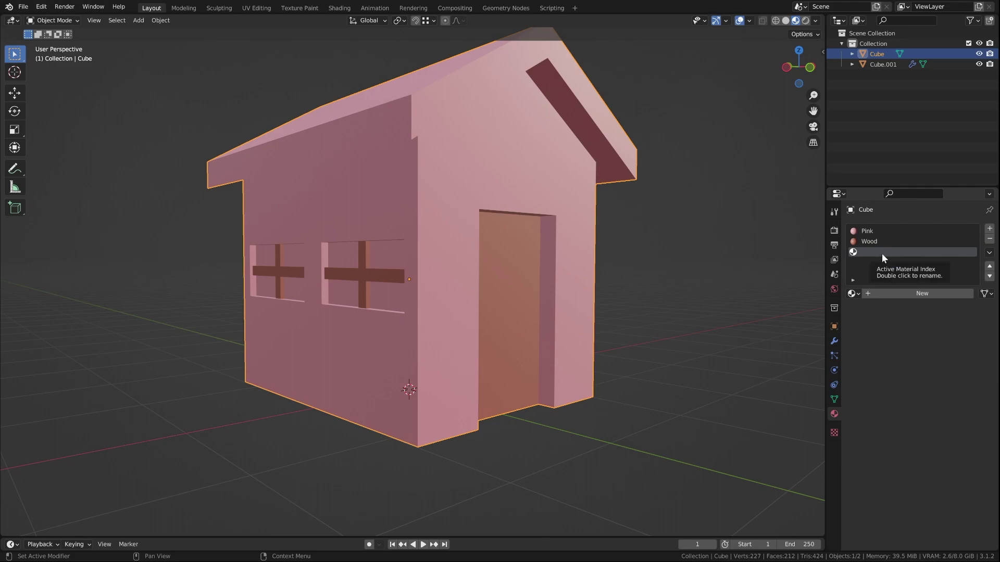
pyautogui.click(904, 295)
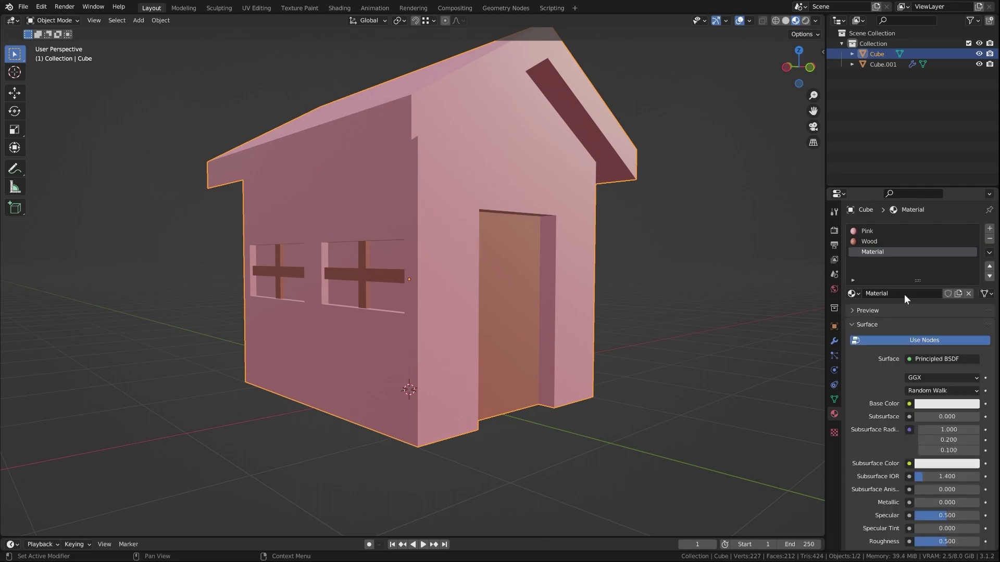
pyautogui.doubleClick(881, 252)
pyautogui.write('Red')
pyautogui.press('Return')
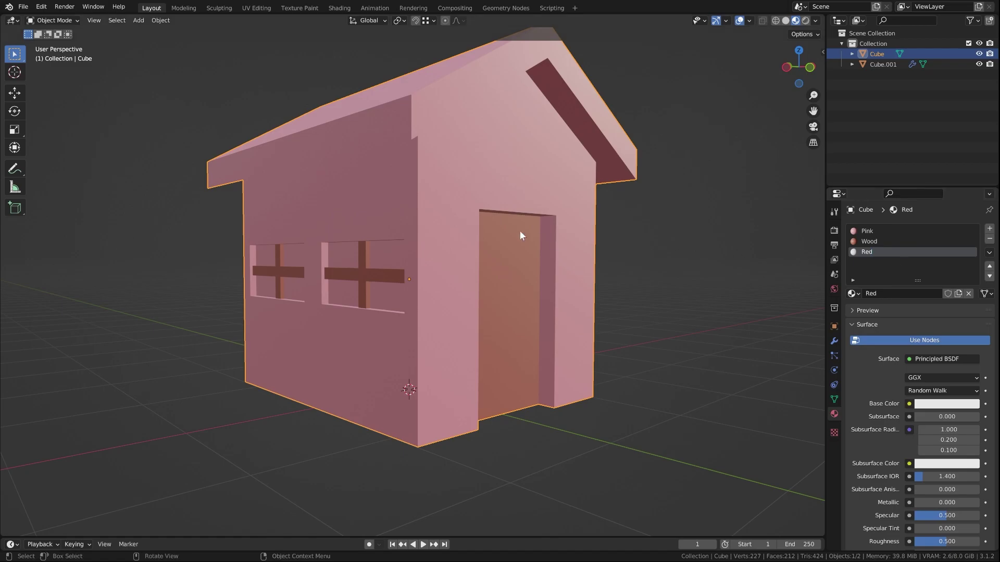
pyautogui.moveTo(523, 235); pyautogui.dragTo(39, 57, button='middle')
pyautogui.press('Tab')
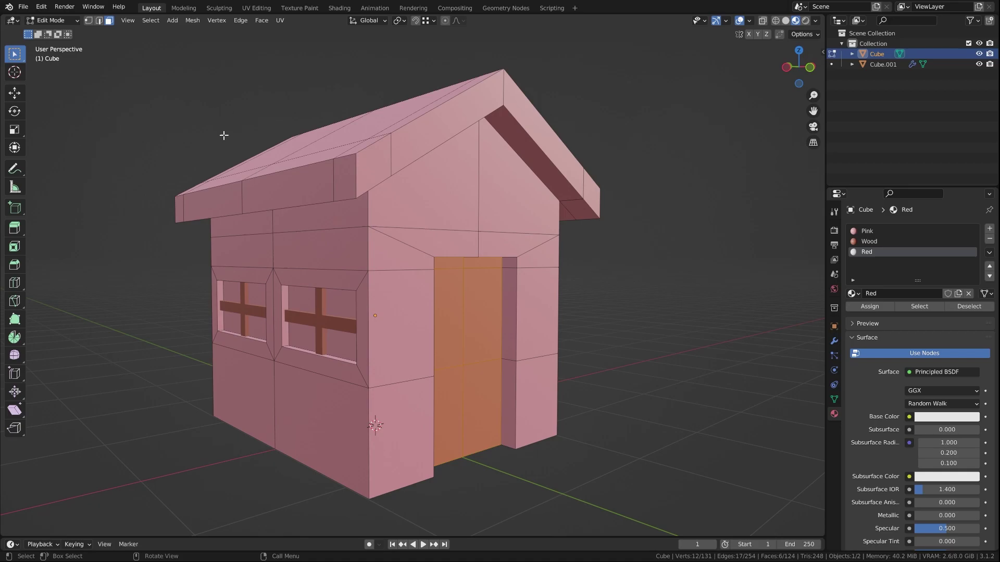
# Add the roof's top faces, a corner face and the front strip faces to the selection
pyautogui.moveTo(223, 134); pyautogui.dragTo(184, 175, button='middle')
pyautogui.keyDown('shift'); pyautogui.click(169, 168); pyautogui.keyUp('shift')
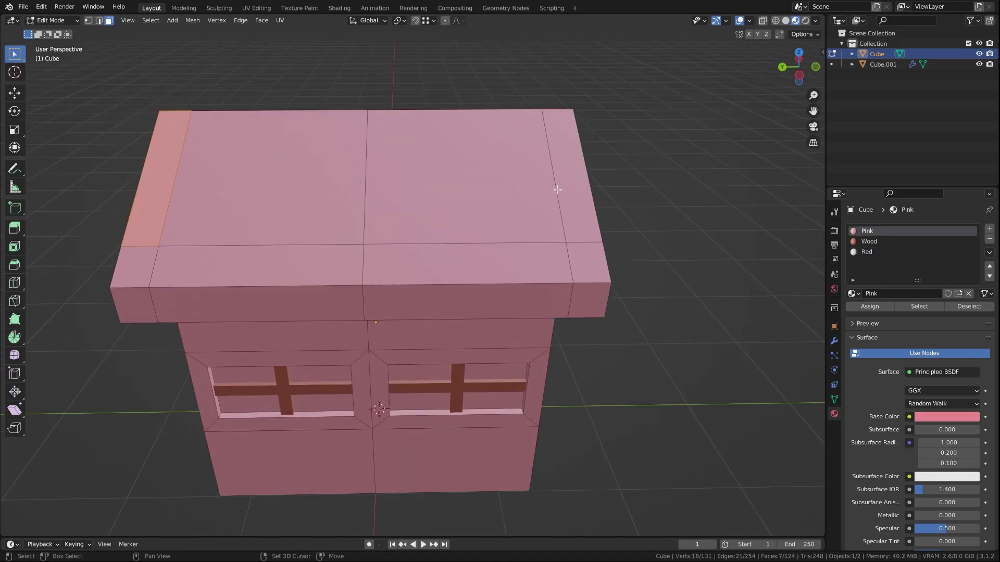
pyautogui.keyDown('shift'); pyautogui.click(571, 190); pyautogui.keyUp('shift')
pyautogui.keyDown('shift'); pyautogui.click(511, 189); pyautogui.keyUp('shift')
pyautogui.keyDown('shift'); pyautogui.click(338, 189); pyautogui.keyUp('shift')
pyautogui.keyDown('shift'); pyautogui.click(150, 273); pyautogui.keyUp('shift')
pyautogui.keyDown('shift'); pyautogui.click(261, 268); pyautogui.keyUp('shift')
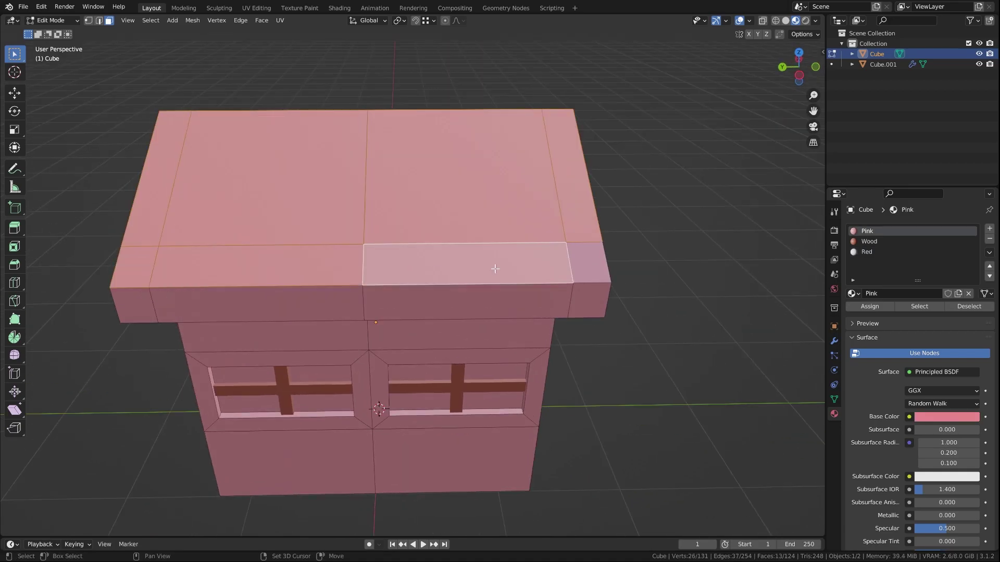
pyautogui.keyDown('shift'); pyautogui.click(495, 269); pyautogui.keyUp('shift')
pyautogui.keyDown('shift'); pyautogui.click(587, 265); pyautogui.keyUp('shift')
# Add more front roof strip faces and the roof end-cap faces to the selection
pyautogui.moveTo(587, 266); pyautogui.dragTo(553, 140, button='middle')
pyautogui.keyDown('shift'); pyautogui.click(552, 132); pyautogui.keyUp('shift')
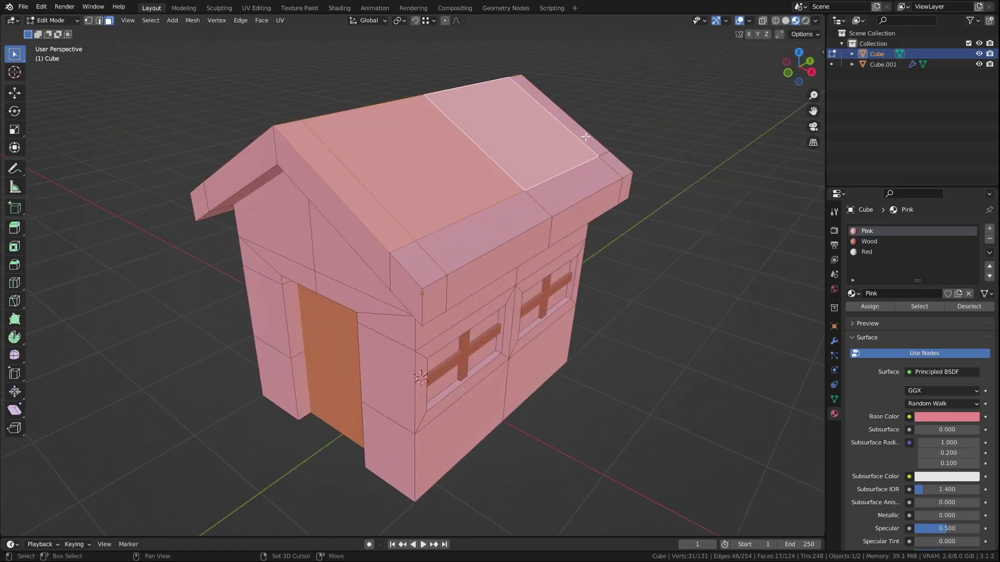
pyautogui.keyDown('shift'); pyautogui.click(613, 172); pyautogui.keyUp('shift')
pyautogui.keyDown('shift'); pyautogui.click(615, 162); pyautogui.keyUp('shift')
pyautogui.keyDown('shift'); pyautogui.click(594, 176); pyautogui.keyUp('shift')
pyautogui.keyDown('shift'); pyautogui.click(475, 234); pyautogui.keyUp('shift')
pyautogui.keyDown('shift'); pyautogui.click(427, 259); pyautogui.keyUp('shift')
pyautogui.moveTo(427, 258)
pyautogui.mouseDown(button='middle')
pyautogui.moveTo(380, 234)
pyautogui.moveTo(408, 480)
pyautogui.mouseUp(button='middle')
pyautogui.keyDown('shift'); pyautogui.click(292, 104); pyautogui.keyUp('shift')
pyautogui.moveTo(292, 104); pyautogui.dragTo(250, 150, button='middle')
pyautogui.keyDown('shift'); pyautogui.click(236, 156); pyautogui.keyUp('shift')
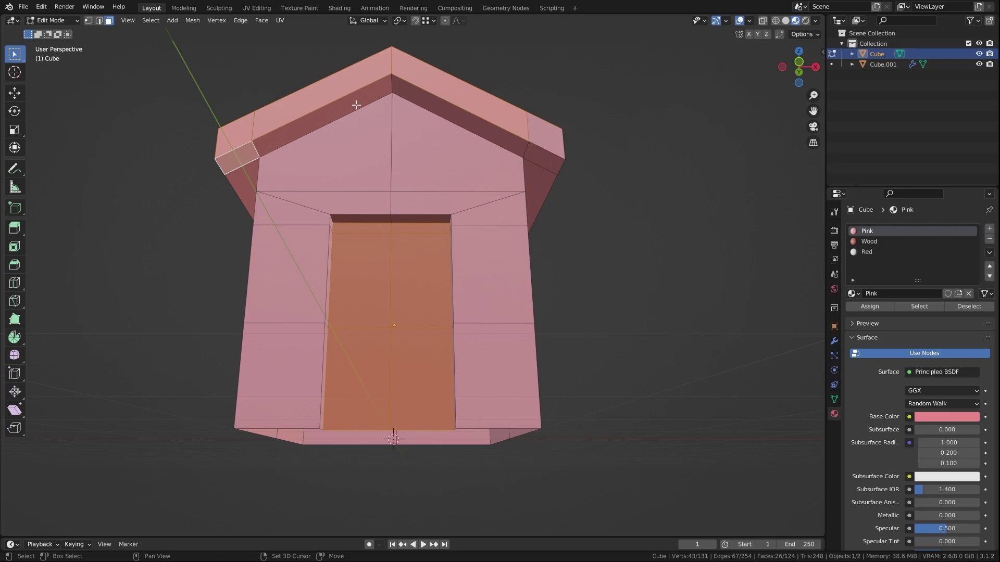
# Add the remaining roof top, front strip, end-cap and rim faces to the selection
pyautogui.keyDown('shift'); pyautogui.click(358, 100); pyautogui.keyUp('shift')
pyautogui.keyDown('shift'); pyautogui.click(415, 98); pyautogui.keyUp('shift')
pyautogui.keyDown('shift'); pyautogui.click(552, 154); pyautogui.keyUp('shift')
pyautogui.moveTo(552, 155); pyautogui.dragTo(421, 121, button='middle')
pyautogui.keyDown('shift'); pyautogui.click(421, 121); pyautogui.keyUp('shift')
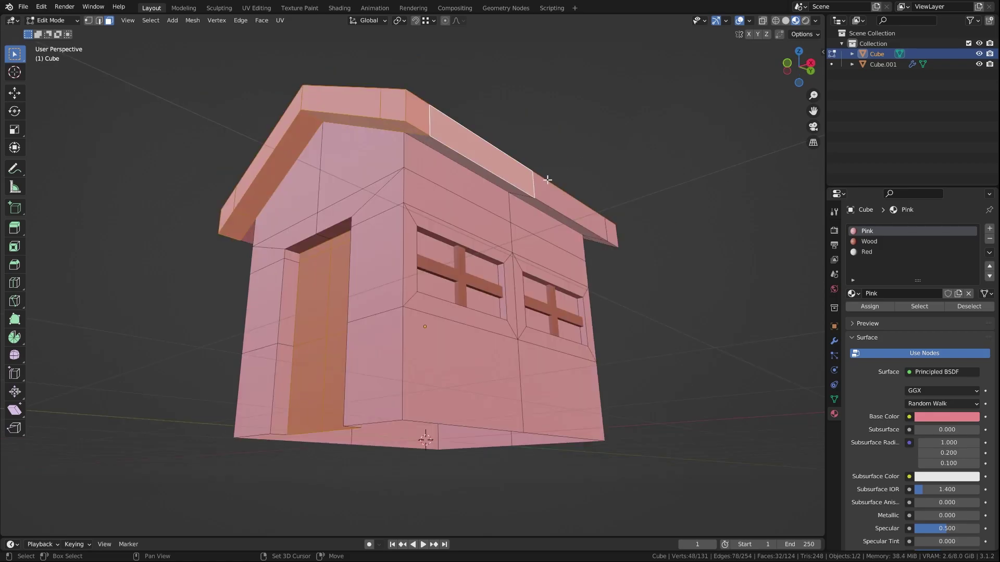
pyautogui.keyDown('shift'); pyautogui.click(592, 208); pyautogui.keyUp('shift')
pyautogui.moveTo(613, 228); pyautogui.dragTo(641, 168, button='middle')
pyautogui.keyDown('shift'); pyautogui.click(641, 168); pyautogui.keyUp('shift')
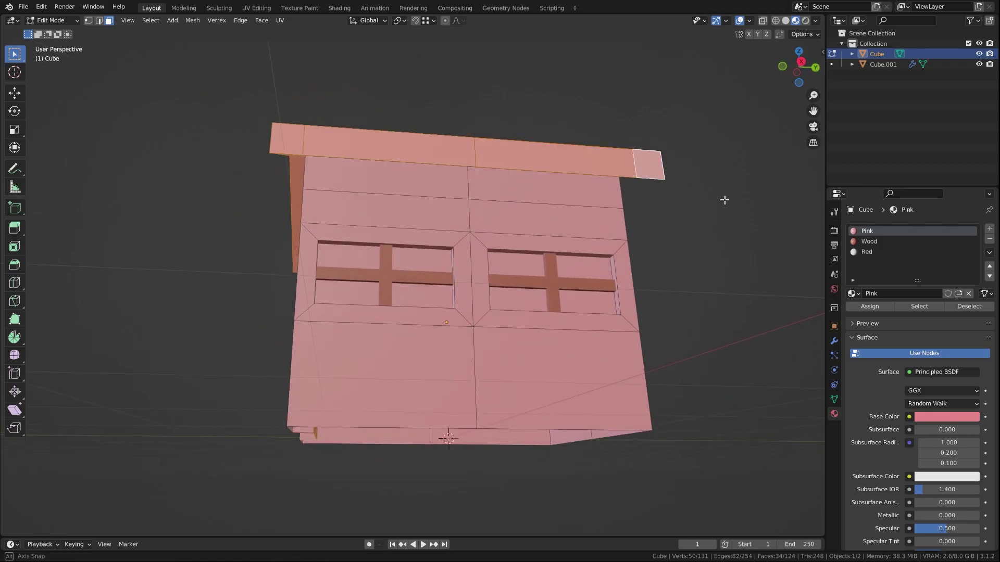
pyautogui.moveTo(723, 198); pyautogui.dragTo(560, 236, button='middle')
pyautogui.keyDown('alt'); pyautogui.keyDown('shift'); pyautogui.click(472, 215); pyautogui.keyUp('shift'); pyautogui.keyUp('alt')
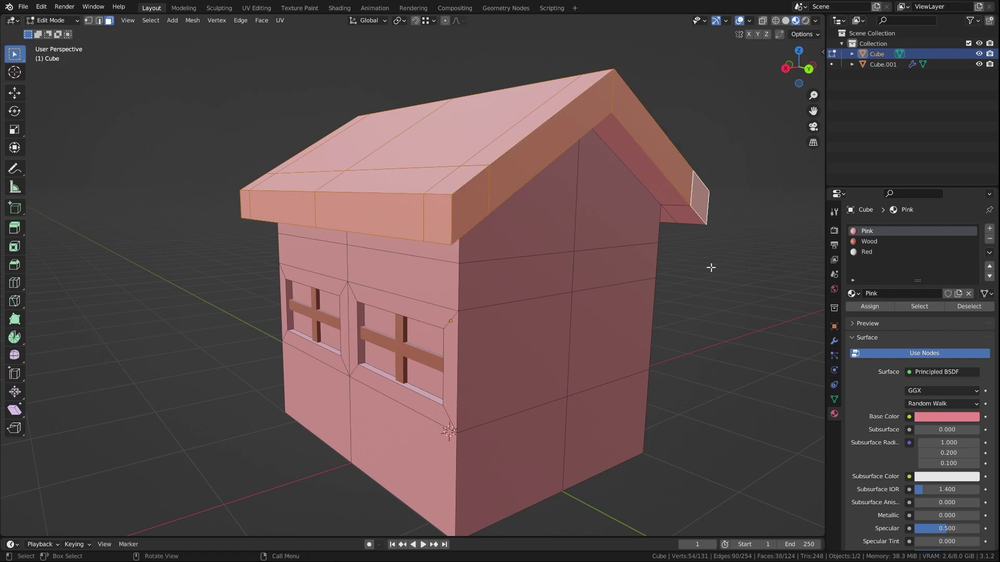
pyautogui.moveTo(722, 279); pyautogui.dragTo(533, 208, button='middle')
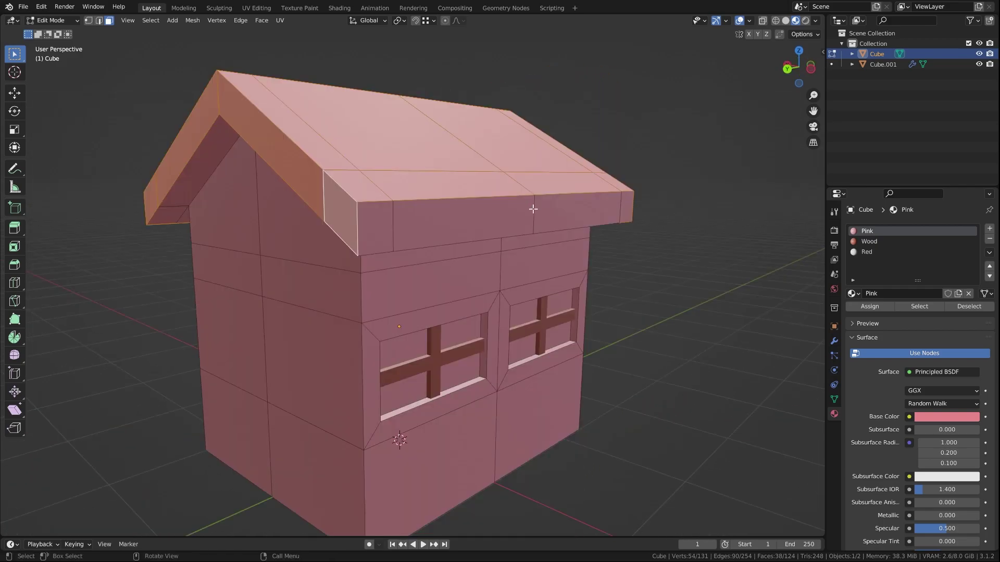
# Switch to solid shading and add the roof edge and underside faces
pyautogui.press('z')
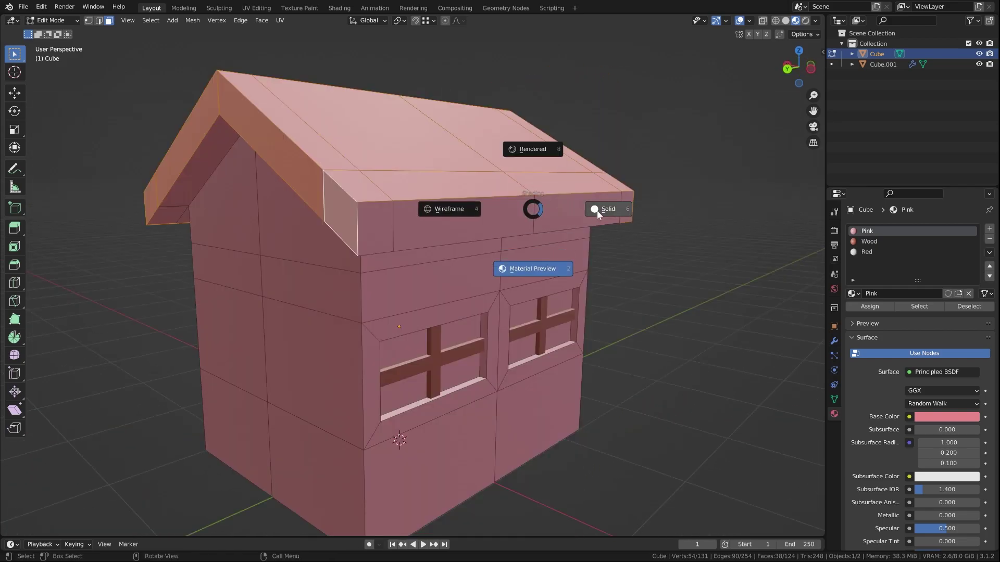
pyautogui.click(597, 210)
pyautogui.keyDown('shift'); pyautogui.click(500, 224); pyautogui.keyUp('shift')
pyautogui.keyDown('shift'); pyautogui.click(579, 213); pyautogui.keyUp('shift')
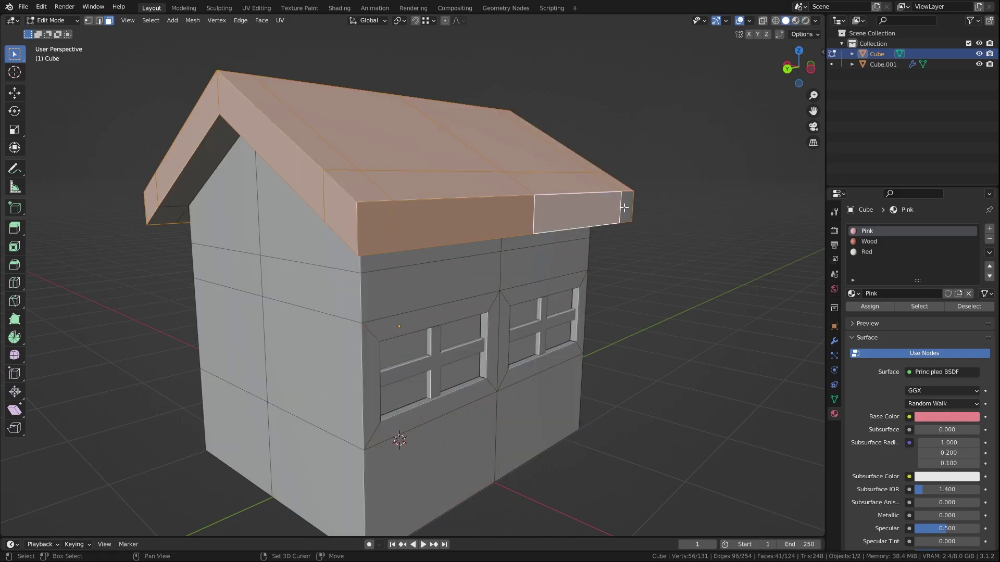
pyautogui.moveTo(624, 208)
pyautogui.mouseDown(button='middle')
pyautogui.moveTo(552, 120)
pyautogui.moveTo(592, 125)
pyautogui.mouseUp(button='middle')
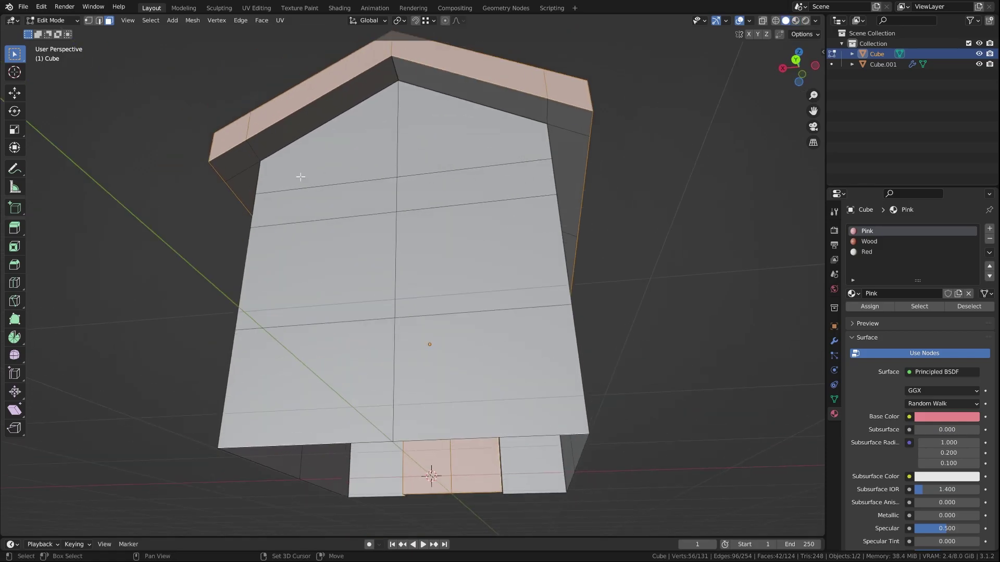
pyautogui.keyDown('shift'); pyautogui.click(566, 118); pyautogui.keyUp('shift')
pyautogui.keyDown('shift'); pyautogui.click(574, 167); pyautogui.keyUp('shift')
pyautogui.moveTo(658, 233)
pyautogui.mouseDown(button='middle')
pyautogui.moveTo(565, 193)
pyautogui.moveTo(542, 208)
pyautogui.moveTo(580, 211)
pyautogui.moveTo(509, 205)
pyautogui.mouseUp(button='middle')
pyautogui.keyDown('shift'); pyautogui.click(565, 192); pyautogui.keyUp('shift')
pyautogui.keyDown('shift'); pyautogui.click(544, 260); pyautogui.keyUp('shift')
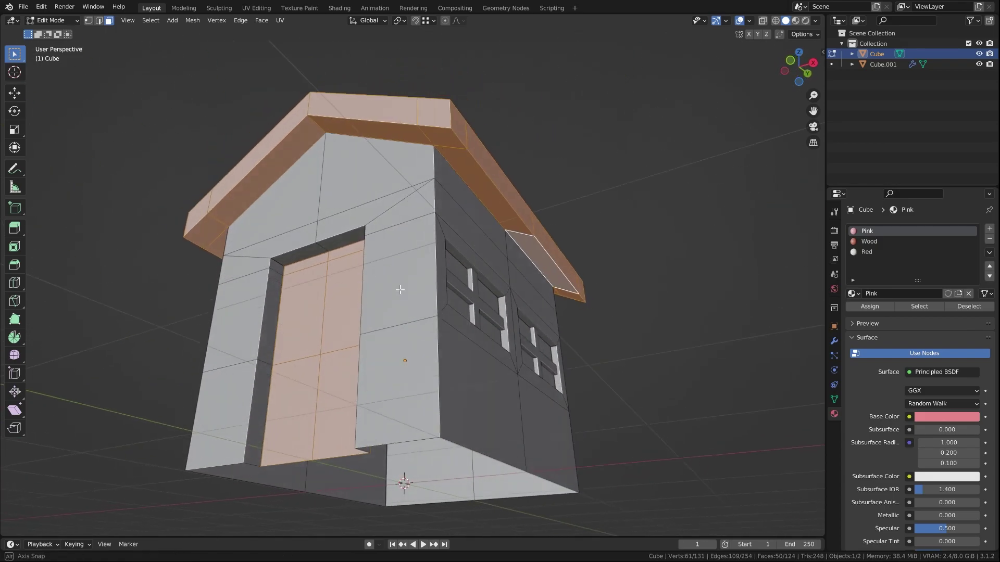
pyautogui.moveTo(599, 217)
pyautogui.mouseDown(button='middle')
pyautogui.moveTo(399, 272)
pyautogui.moveTo(491, 331)
pyautogui.moveTo(553, 329)
pyautogui.moveTo(542, 323)
pyautogui.mouseUp(button='middle')
# Box-deselect the door faces, return to Material Preview, and make the Red slot active
pyautogui.keyDown('ctrl'); pyautogui.moveTo(403, 234); pyautogui.dragTo(560, 480); pyautogui.keyUp('ctrl')
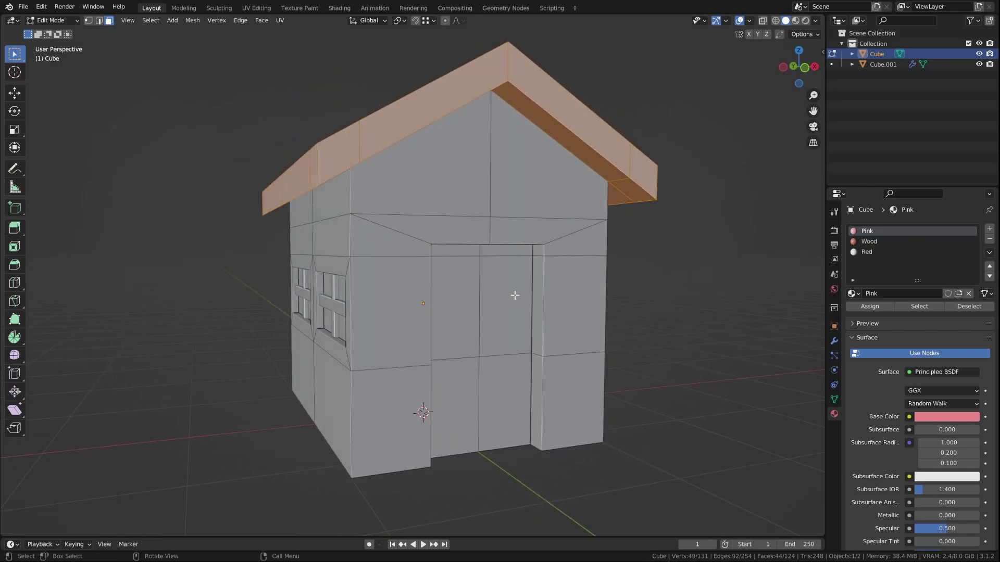
pyautogui.press('z')
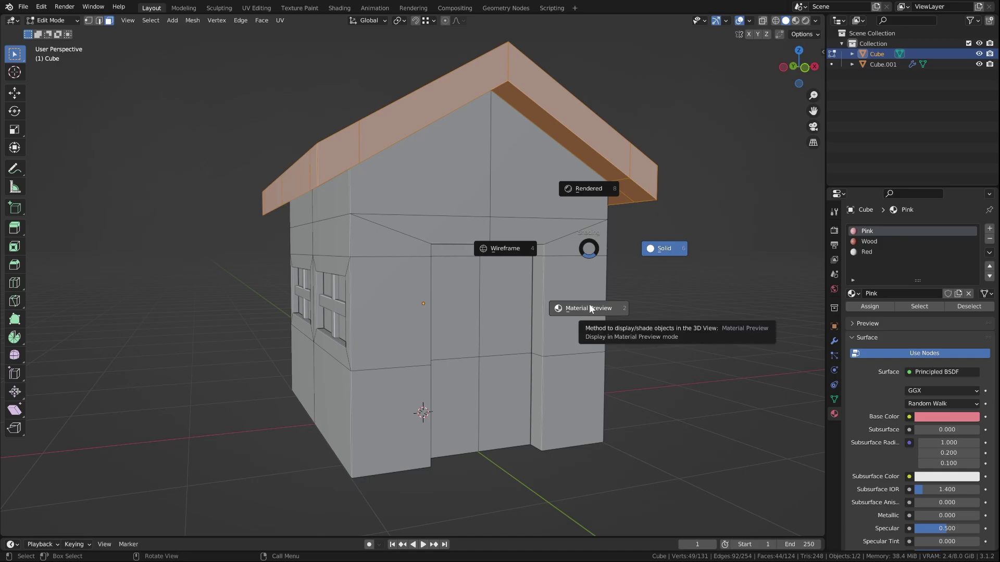
pyautogui.click(589, 306)
pyautogui.click(867, 252)
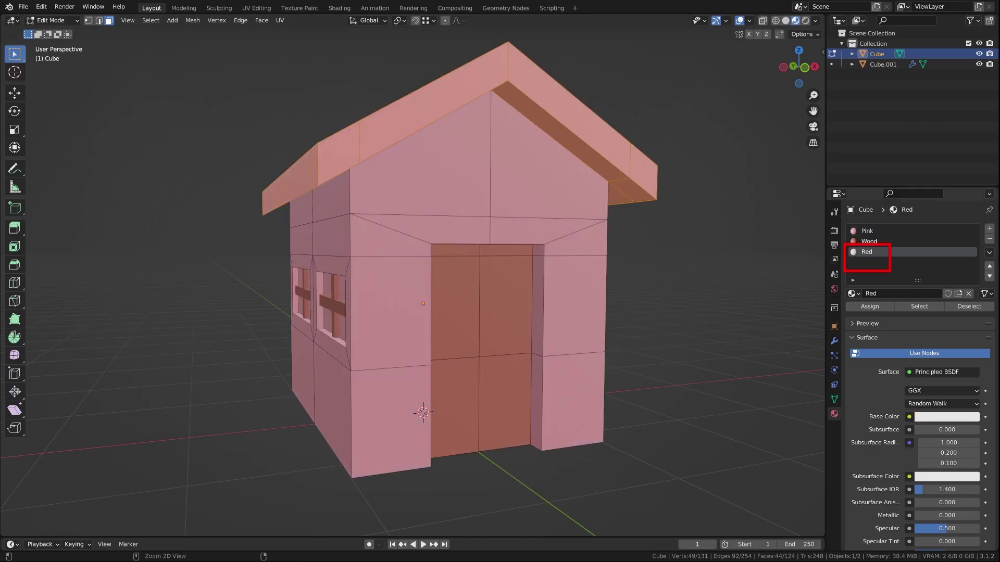
# Assign the Red material to the roof and darken its base colour to value 0.443
pyautogui.click(870, 306)
pyautogui.moveTo(437, 211)
pyautogui.mouseDown(button='middle')
pyautogui.moveTo(427, 207)
pyautogui.moveTo(500, 205)
pyautogui.moveTo(478, 207)
pyautogui.mouseUp(button='middle')
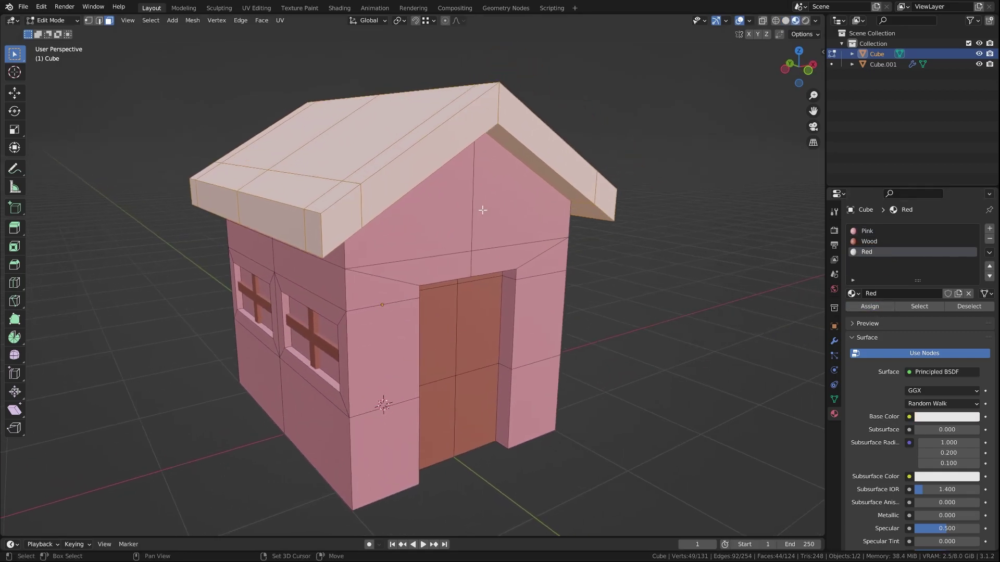
pyautogui.click(946, 417)
pyautogui.click(924, 335)
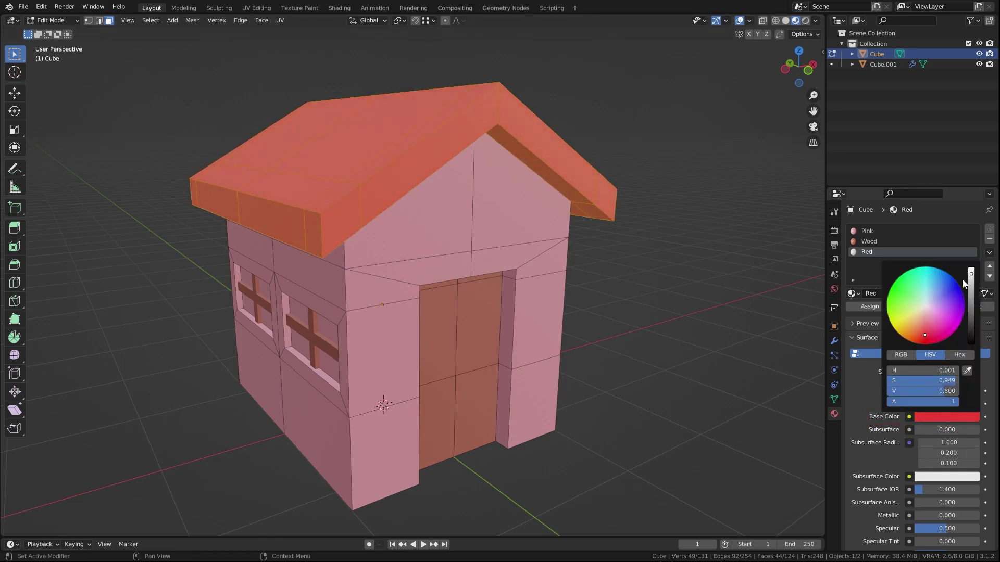
pyautogui.moveTo(972, 274); pyautogui.dragTo(971, 290)
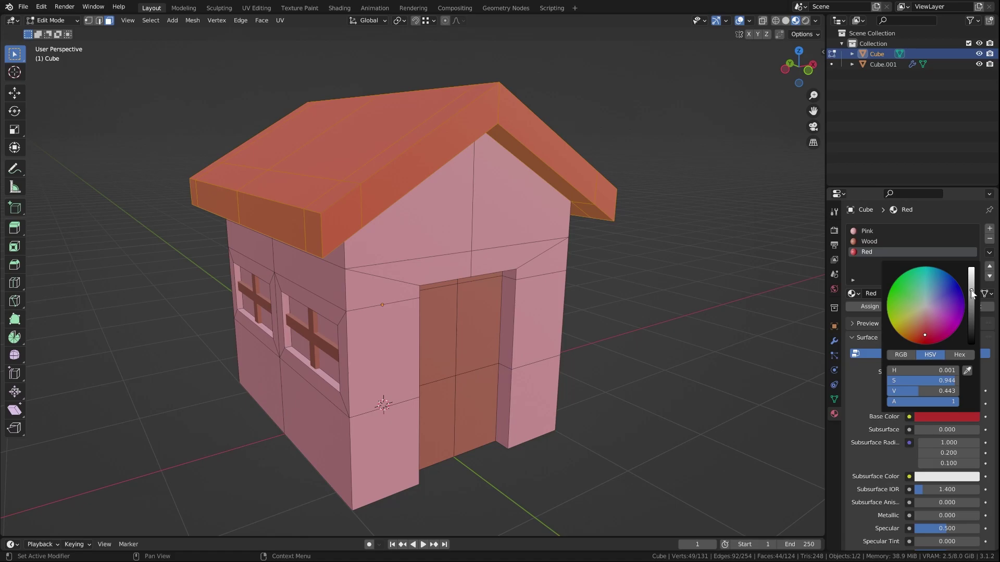
# Deselect the roof and start selecting the window panes behind the bars
pyautogui.click(678, 116)
pyautogui.moveTo(560, 422); pyautogui.dragTo(516, 294, button='middle')
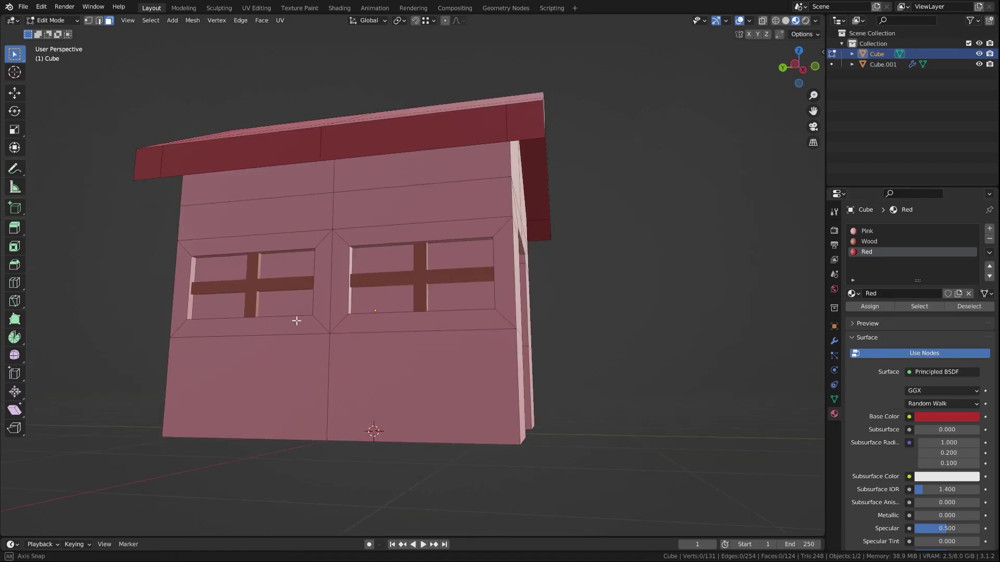
pyautogui.click(469, 259)
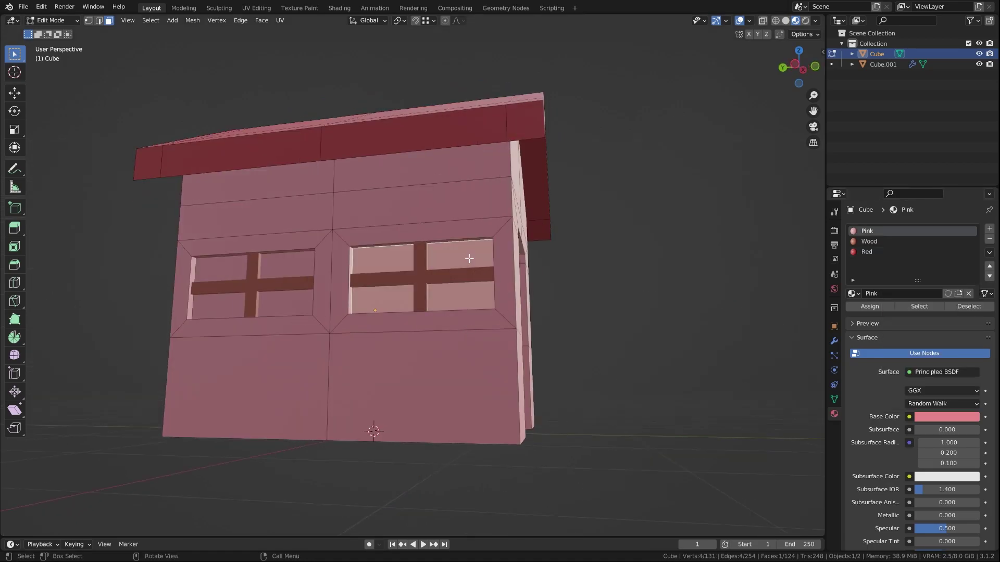
pyautogui.keyDown('shift'); pyautogui.click(288, 282); pyautogui.keyUp('shift')
pyautogui.moveTo(291, 282); pyautogui.dragTo(383, 290, button='middle')
# Add the last two panes and assign them a new material named Window
pyautogui.keyDown('shift'); pyautogui.click(384, 290); pyautogui.keyUp('shift')
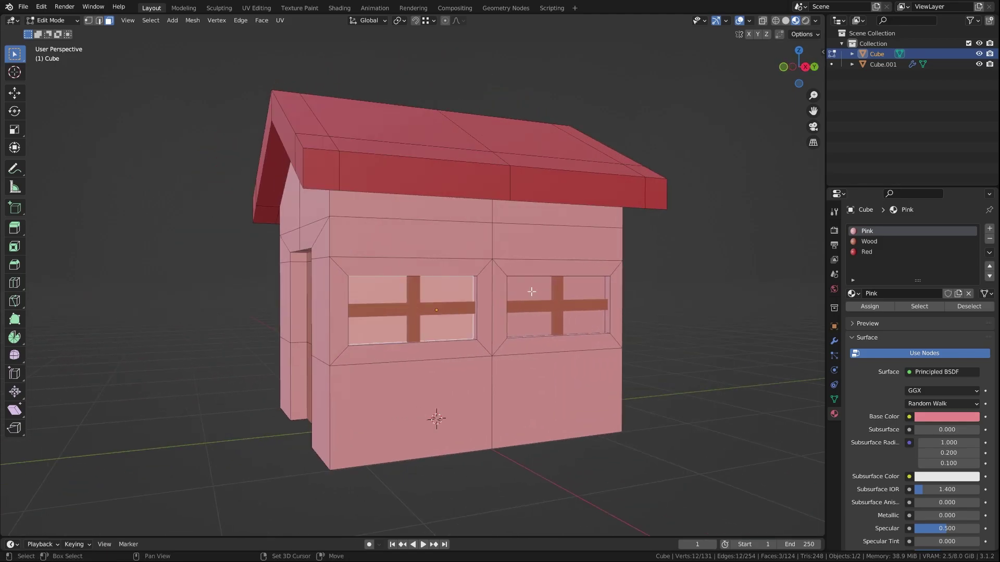
pyautogui.keyDown('shift'); pyautogui.click(531, 292); pyautogui.keyUp('shift')
pyautogui.click(989, 229)
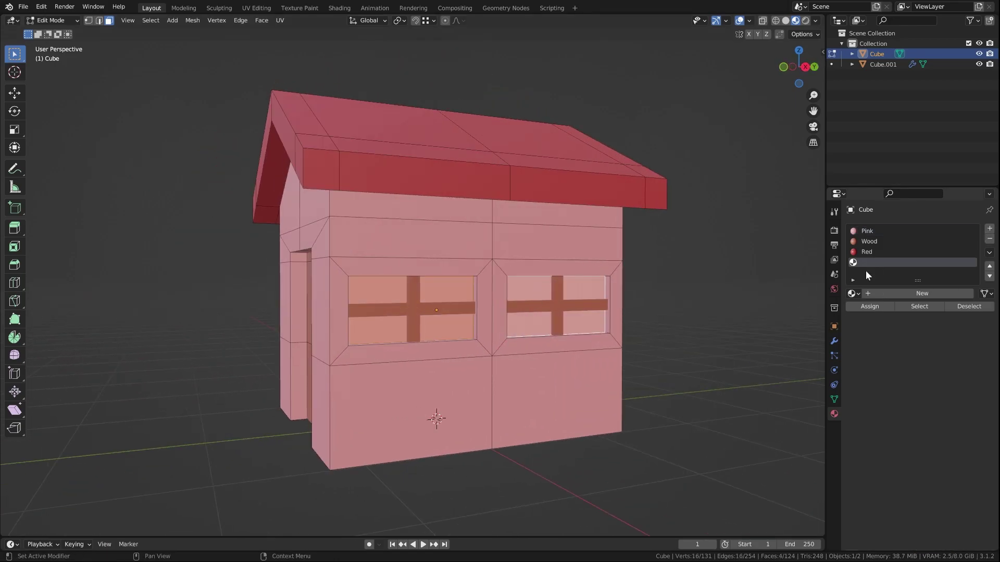
pyautogui.click(896, 289)
pyautogui.doubleClick(880, 262)
pyautogui.write('W')
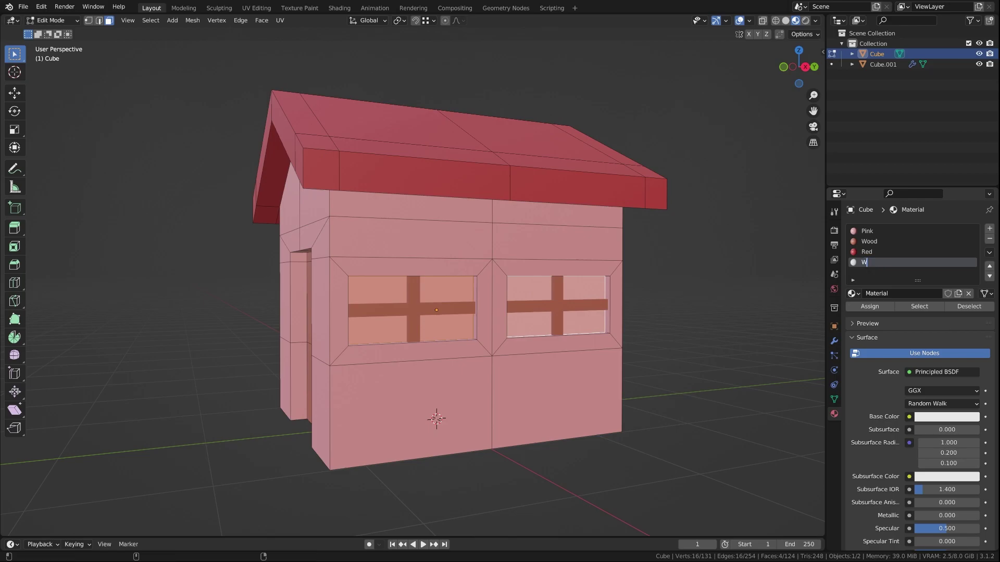
pyautogui.write('indow')
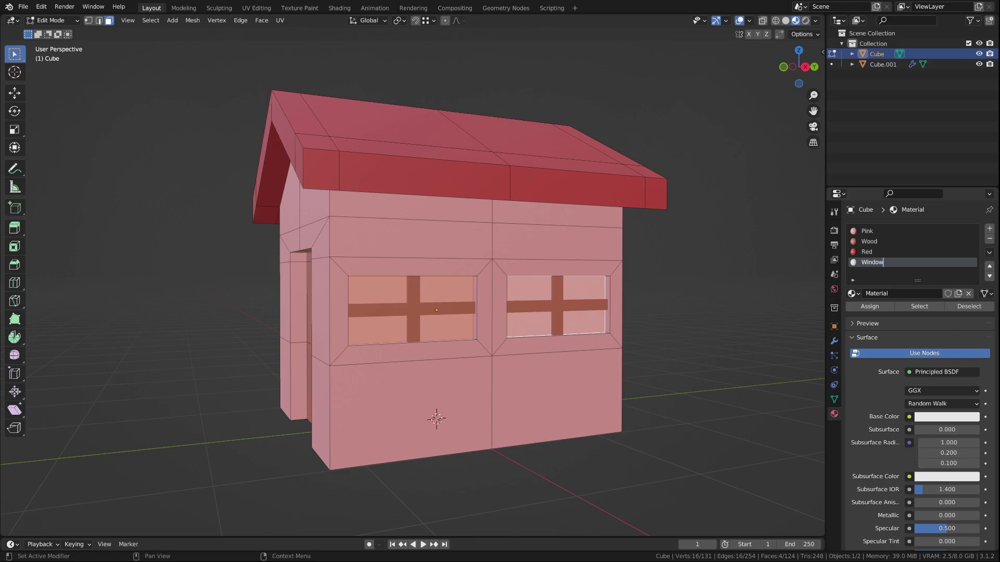
pyautogui.press('Return')
pyautogui.click(881, 306)
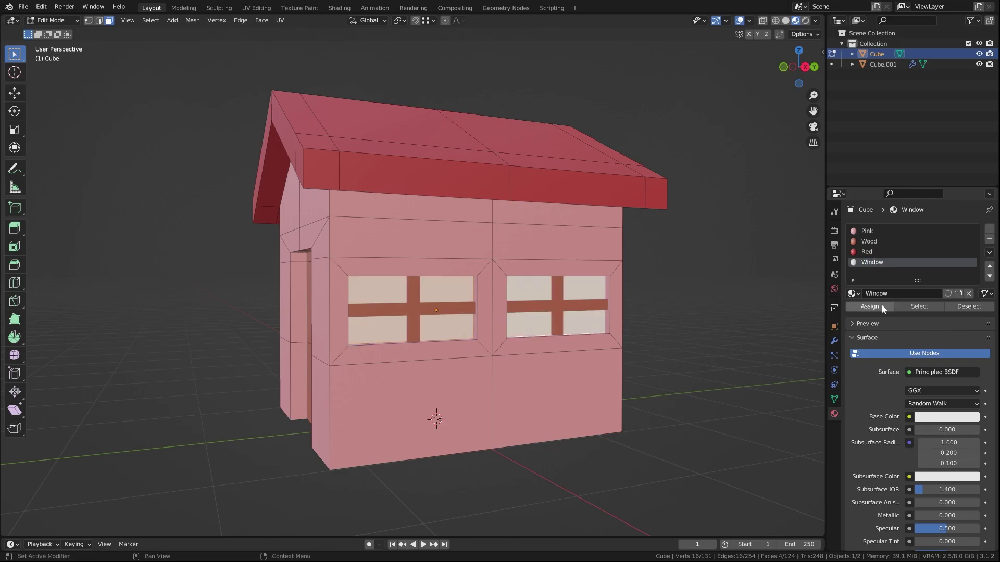
# Make the Window material's base colour blue
pyautogui.click(941, 417)
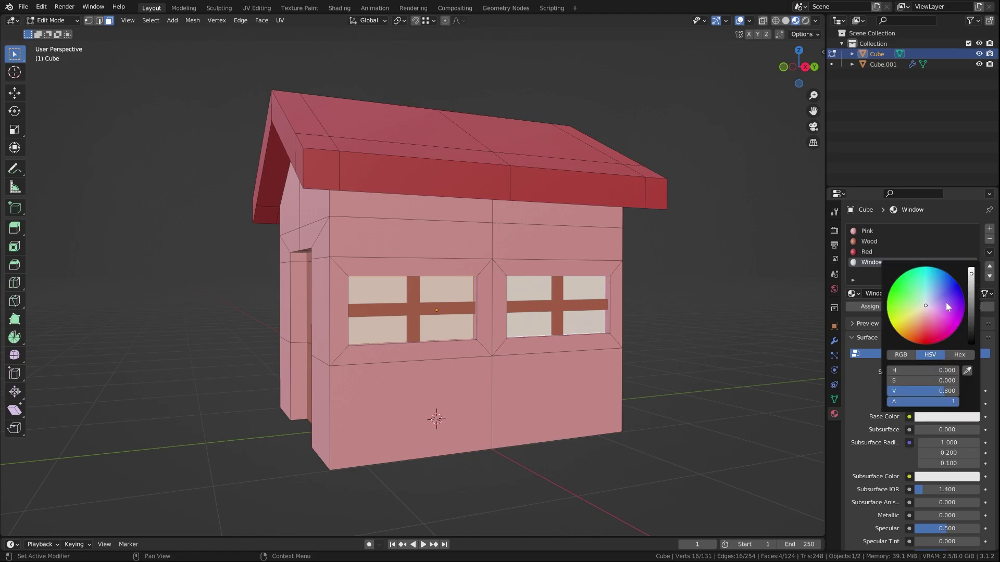
pyautogui.moveTo(946, 302); pyautogui.dragTo(944, 291)
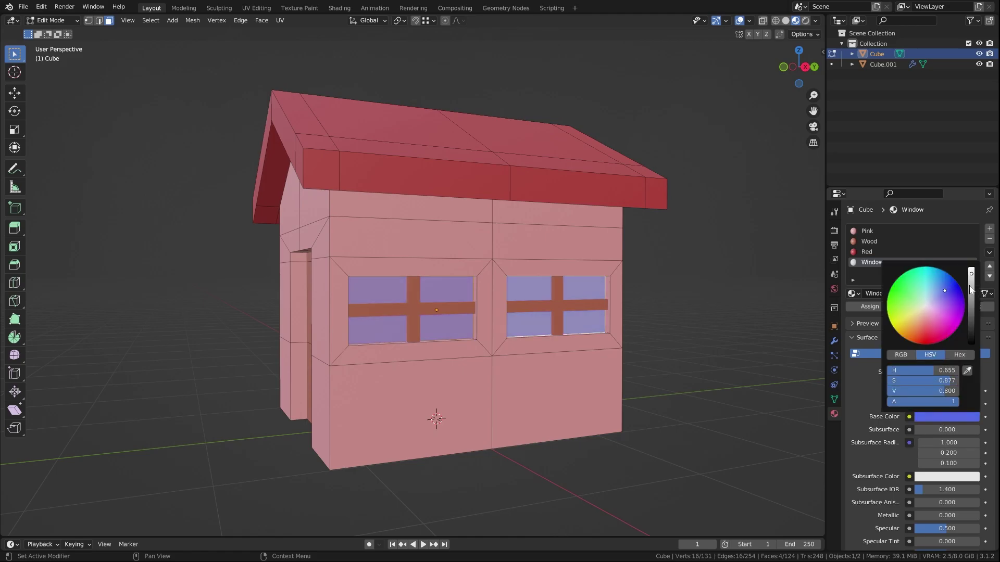
pyautogui.moveTo(930, 304); pyautogui.dragTo(945, 290)
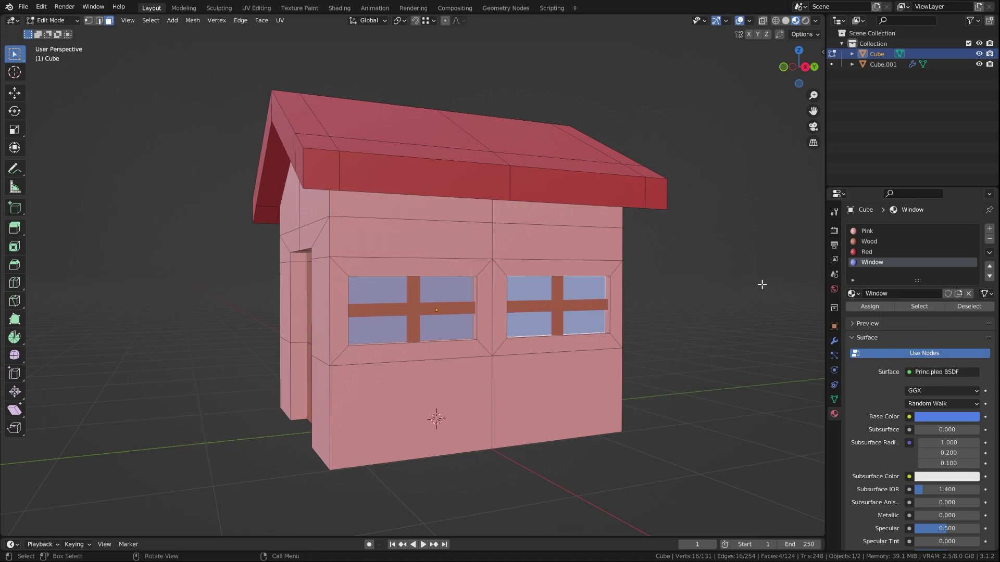
# Leave and re-enter Edit Mode, orbiting to view the house's door and windows
pyautogui.press('Tab')
pyautogui.scroll(-3, 449, 338)
pyautogui.moveTo(449, 338)
pyautogui.mouseDown(button='middle')
pyautogui.moveTo(509, 338)
pyautogui.moveTo(519, 285)
pyautogui.moveTo(476, 330)
pyautogui.moveTo(453, 286)
pyautogui.moveTo(437, 282)
pyautogui.moveTo(490, 263)
pyautogui.moveTo(538, 290)
pyautogui.moveTo(449, 280)
pyautogui.moveTo(598, 241)
pyautogui.moveTo(551, 252)
pyautogui.mouseUp(button='middle')
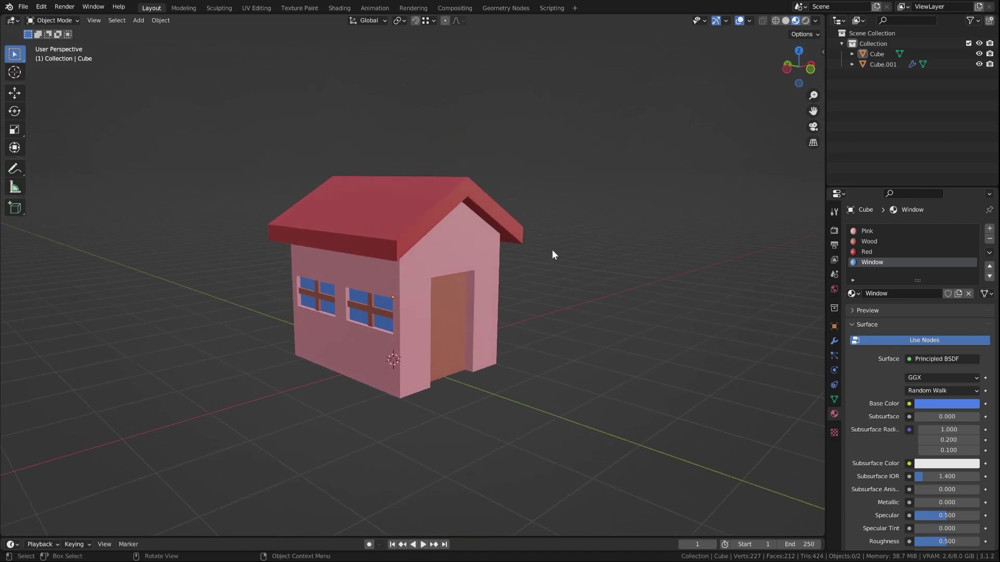
pyautogui.press('Tab')
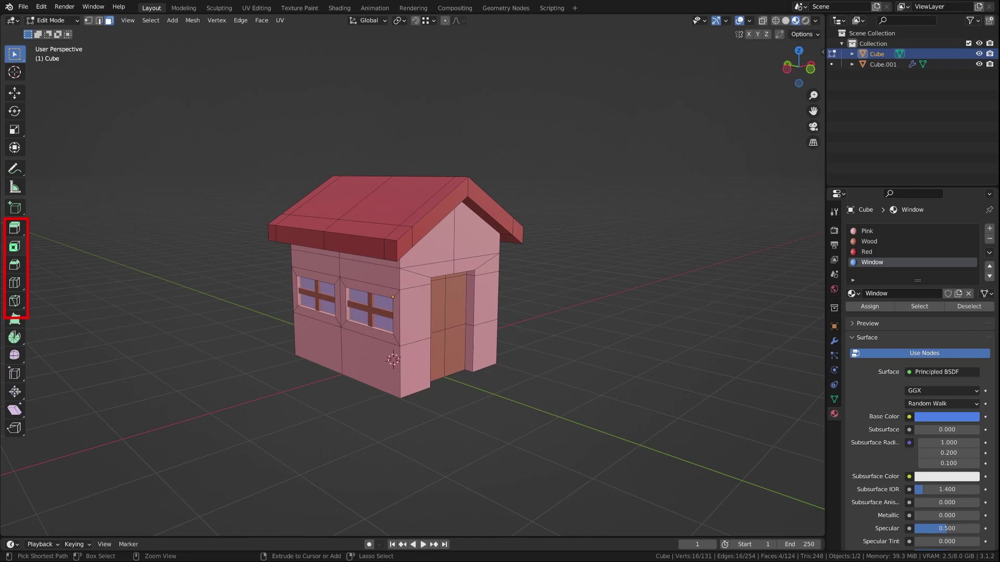
pyautogui.scroll(2, 569, 275)
pyautogui.moveTo(683, 270)
pyautogui.mouseDown(button='middle')
pyautogui.moveTo(468, 291)
pyautogui.moveTo(571, 290)
pyautogui.mouseUp(button='middle')
pyautogui.scroll(-3, 563, 290)
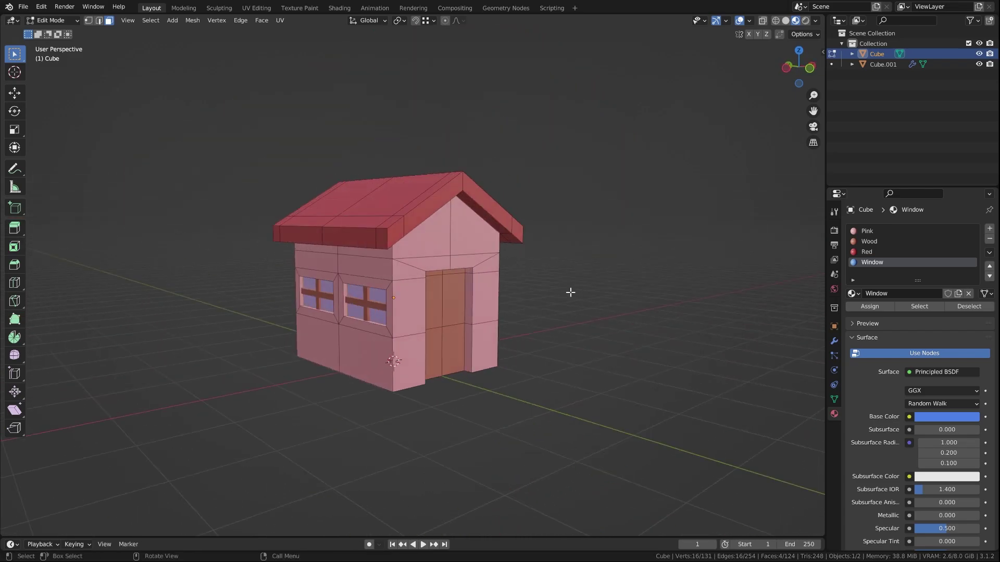
pyautogui.moveTo(339, 322)
pyautogui.mouseDown(button='middle')
pyautogui.moveTo(292, 320)
pyautogui.moveTo(557, 290)
pyautogui.moveTo(536, 281)
pyautogui.moveTo(528, 318)
pyautogui.mouseUp(button='middle')
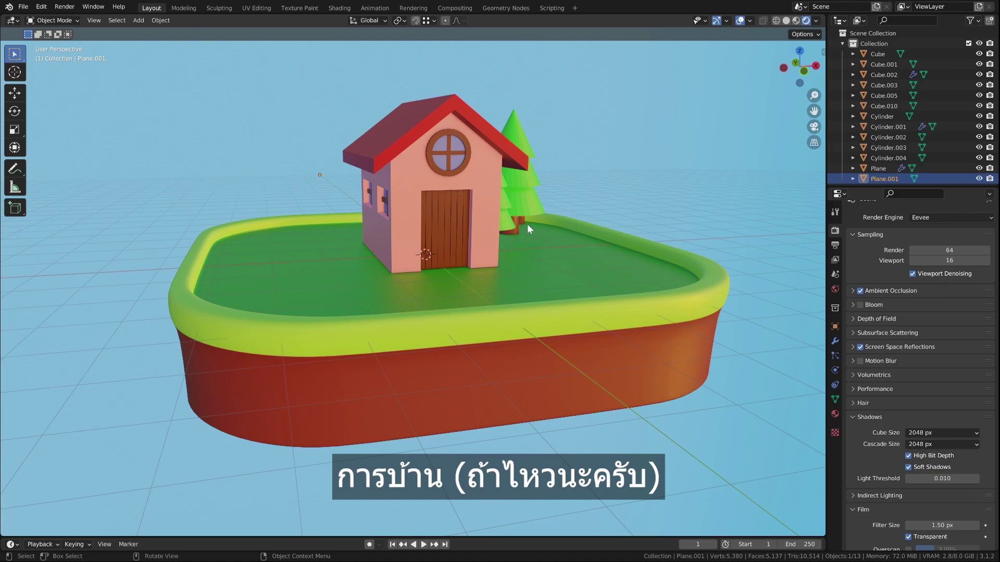
# Select the island base and grassy rim, then frame the wooden plank door
pyautogui.click(577, 305)
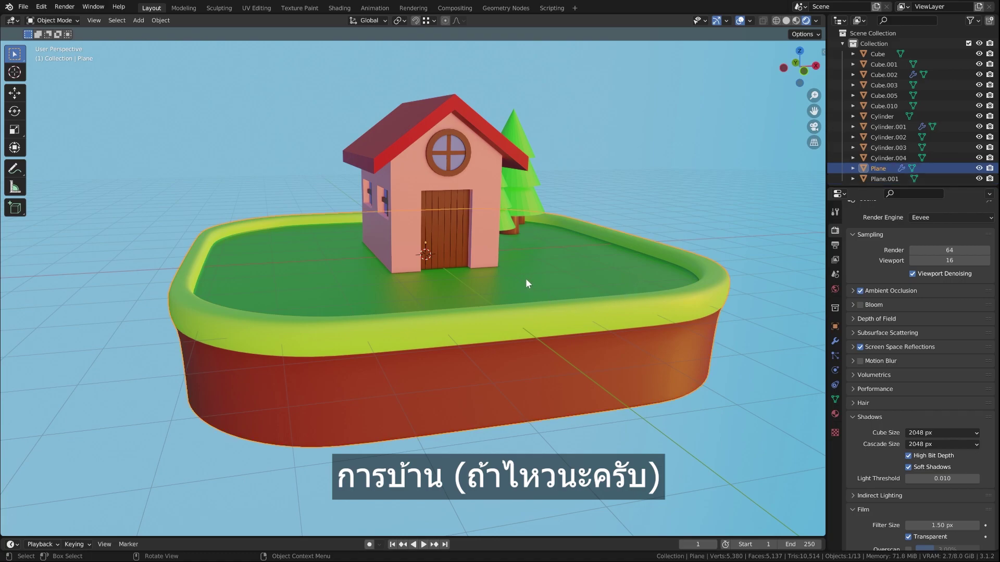
pyautogui.press('g')
pyautogui.press('Escape')
pyautogui.moveTo(620, 220); pyautogui.dragTo(552, 231, button='middle')
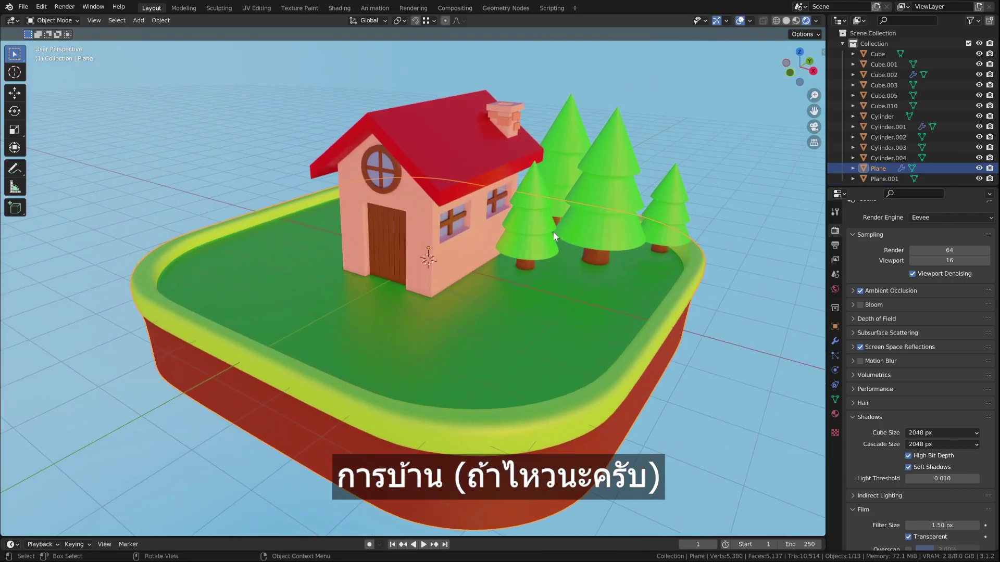
pyautogui.click(594, 210)
pyautogui.click(642, 180)
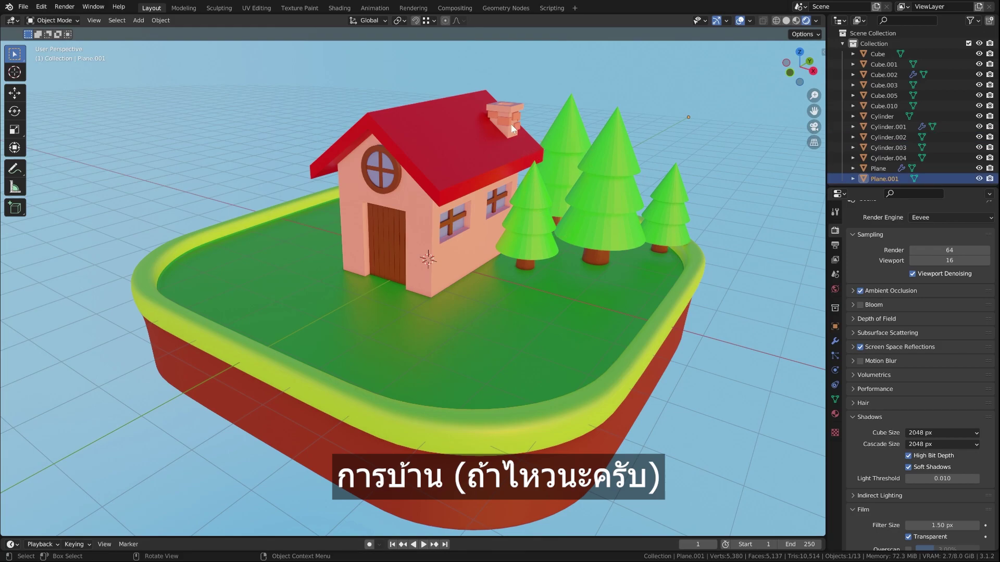
pyautogui.click(377, 242)
pyautogui.press('KP_Decimal')
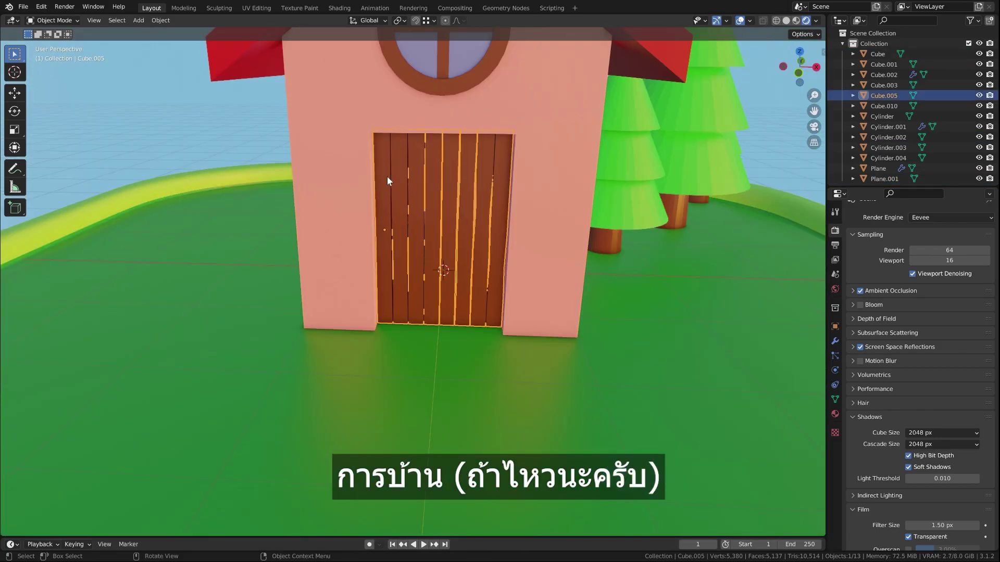
# Drag vertically across the door planks several times, then cancel with Escape
pyautogui.moveTo(385, 131)
pyautogui.mouseDown()
pyautogui.moveTo(373, 310)
pyautogui.moveTo(402, 232)
pyautogui.mouseUp()
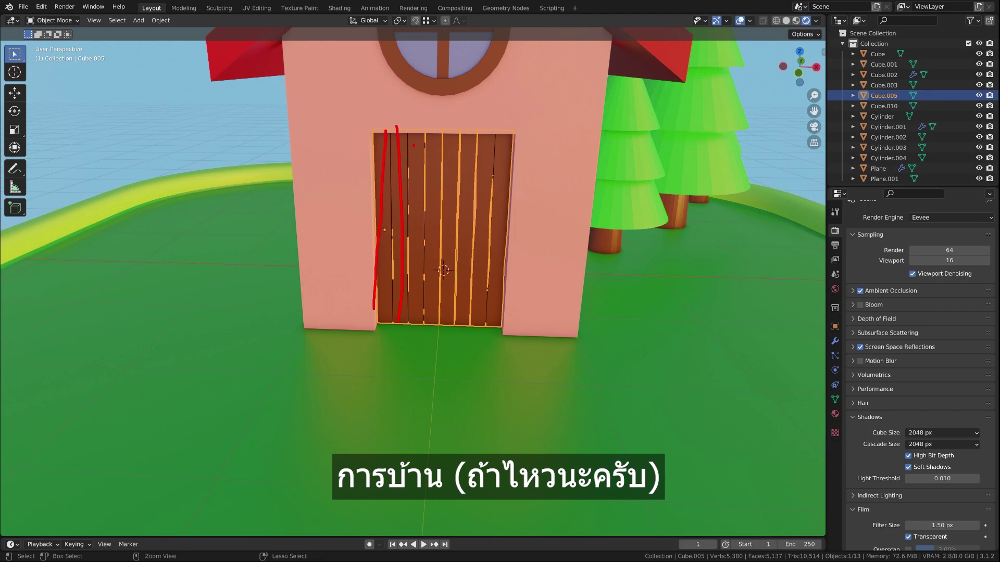
pyautogui.moveTo(414, 147); pyautogui.dragTo(411, 348)
pyautogui.moveTo(441, 108); pyautogui.dragTo(440, 272)
pyautogui.moveTo(472, 118); pyautogui.dragTo(473, 306)
pyautogui.moveTo(513, 152); pyautogui.dragTo(516, 315)
pyautogui.press('Escape')
# Orbit and zoom out from the door to view the whole house and island
pyautogui.moveTo(482, 215); pyautogui.dragTo(470, 227, button='middle')
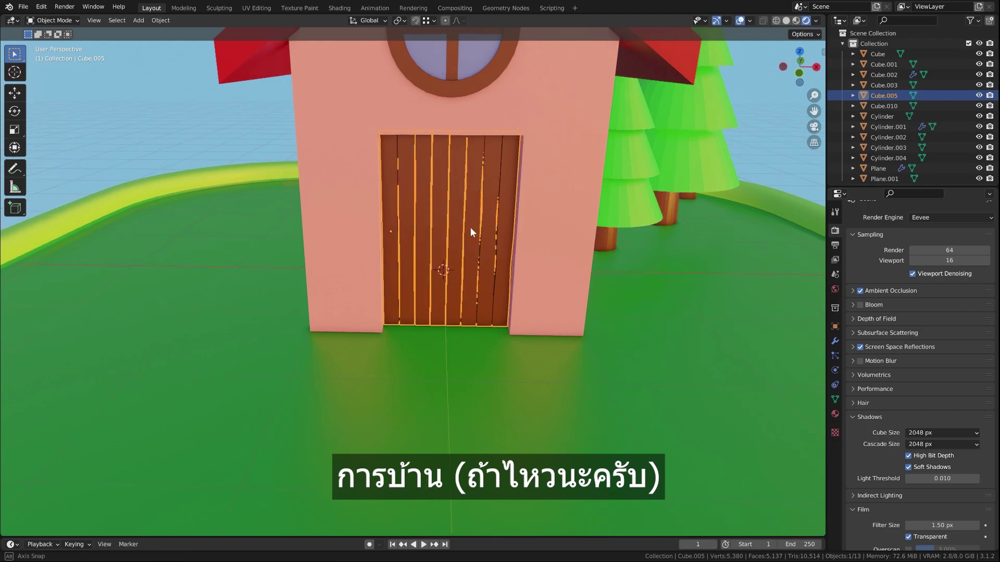
pyautogui.scroll(-3, 470, 232)
pyautogui.moveTo(524, 155); pyautogui.dragTo(396, 125, button='middle')
pyautogui.moveTo(392, 123); pyautogui.dragTo(558, 275)
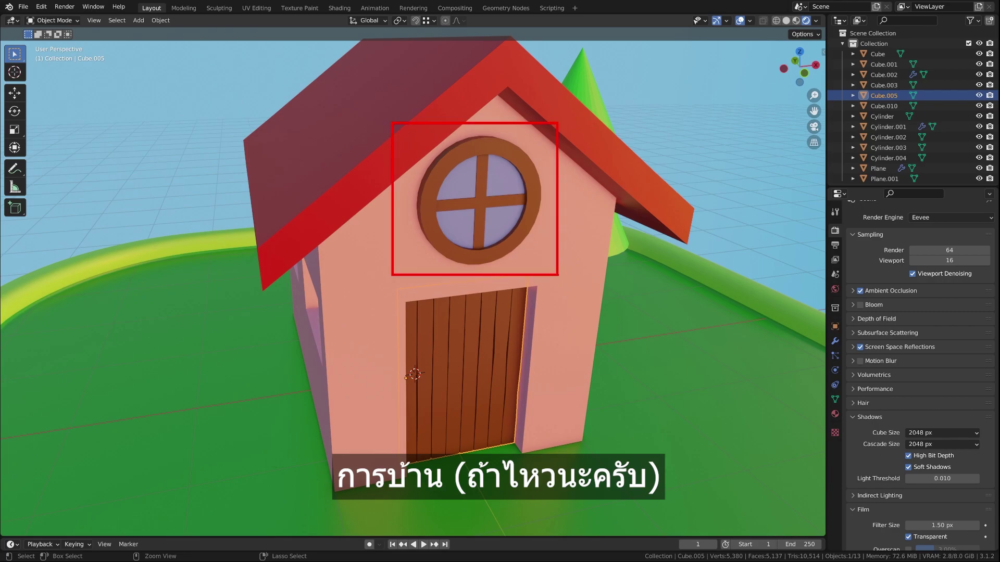
pyautogui.scroll(-4, 520, 281)
pyautogui.moveTo(520, 281); pyautogui.dragTo(480, 249, button='middle')
pyautogui.moveTo(244, 110); pyautogui.dragTo(638, 448)
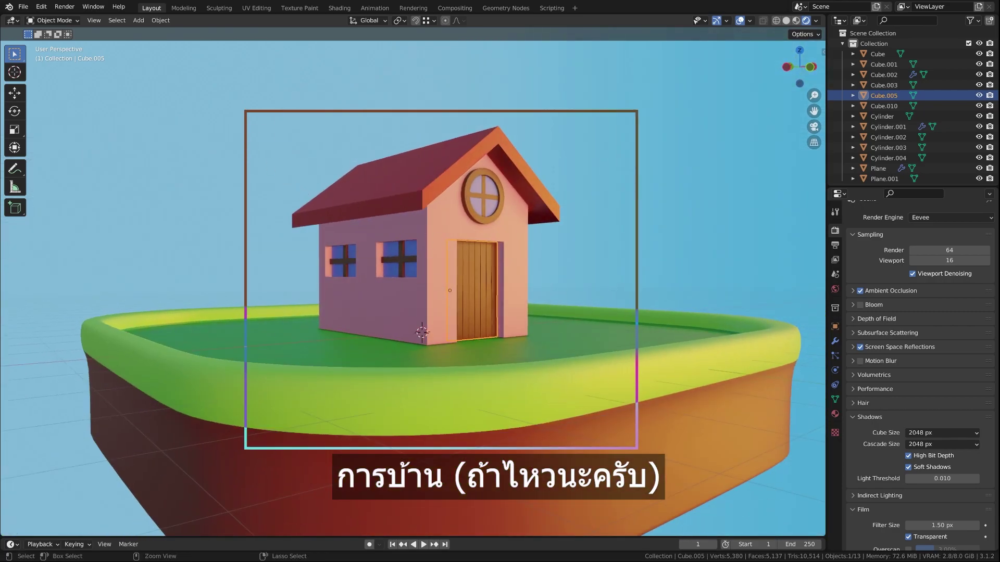
pyautogui.moveTo(550, 312); pyautogui.dragTo(678, 180)
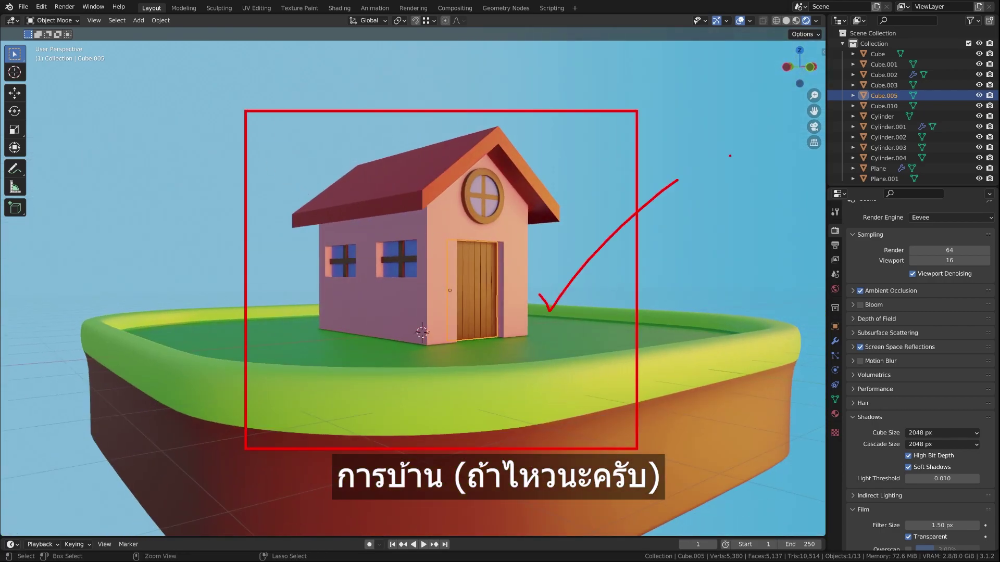